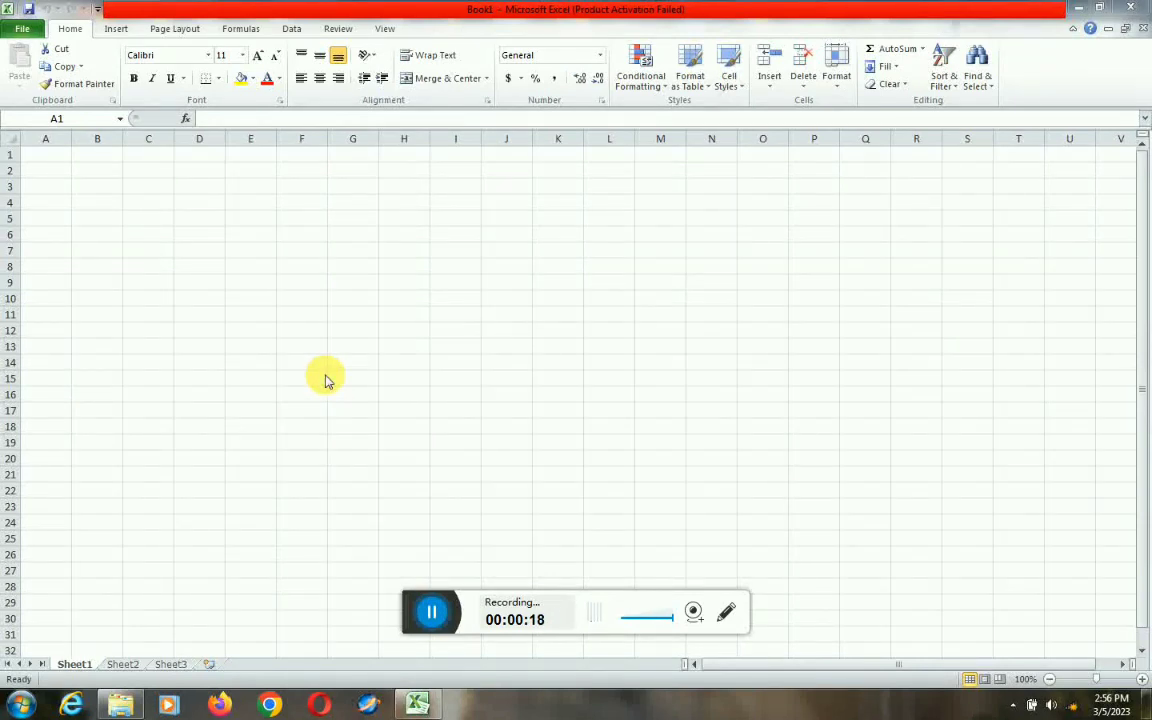
Create a table without headers at cell A1, and undo the insertion.
left_click(116, 29)
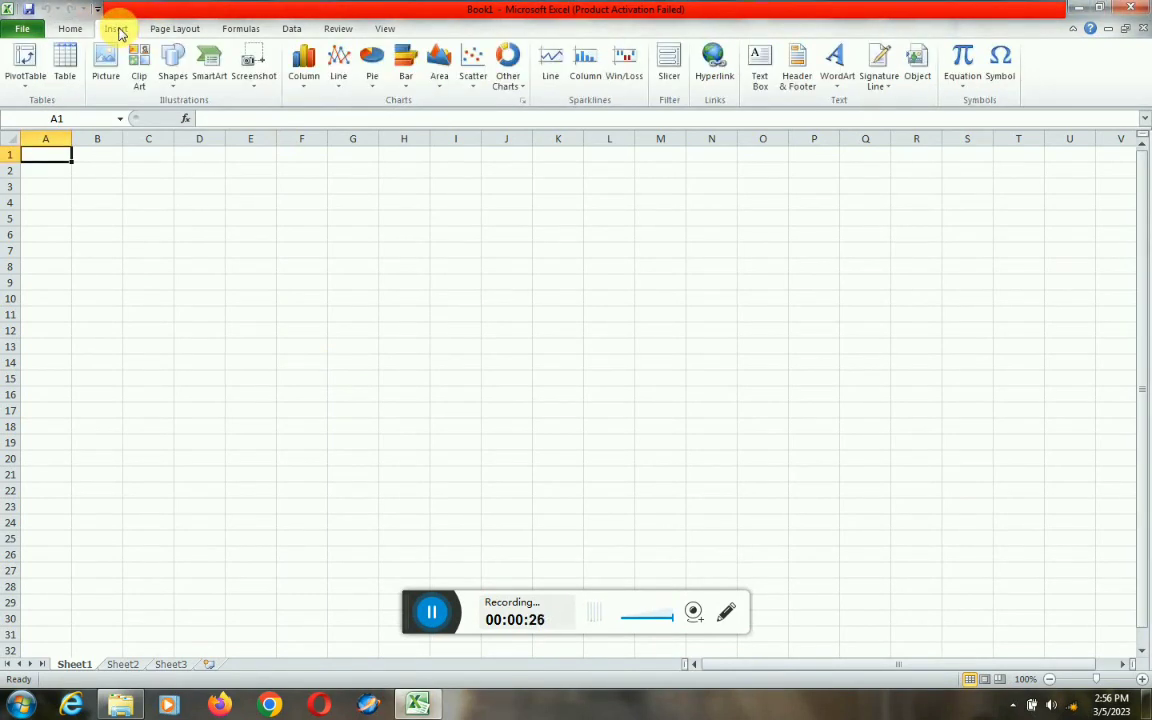
left_click(63, 80)
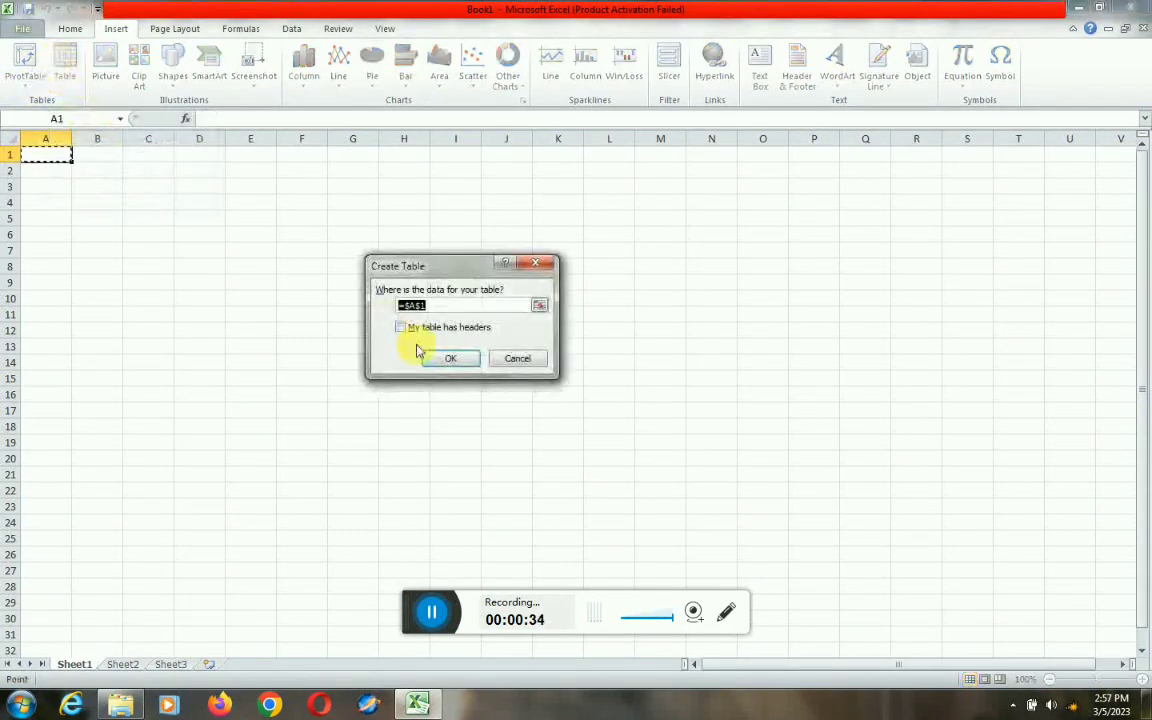
left_click(465, 362)
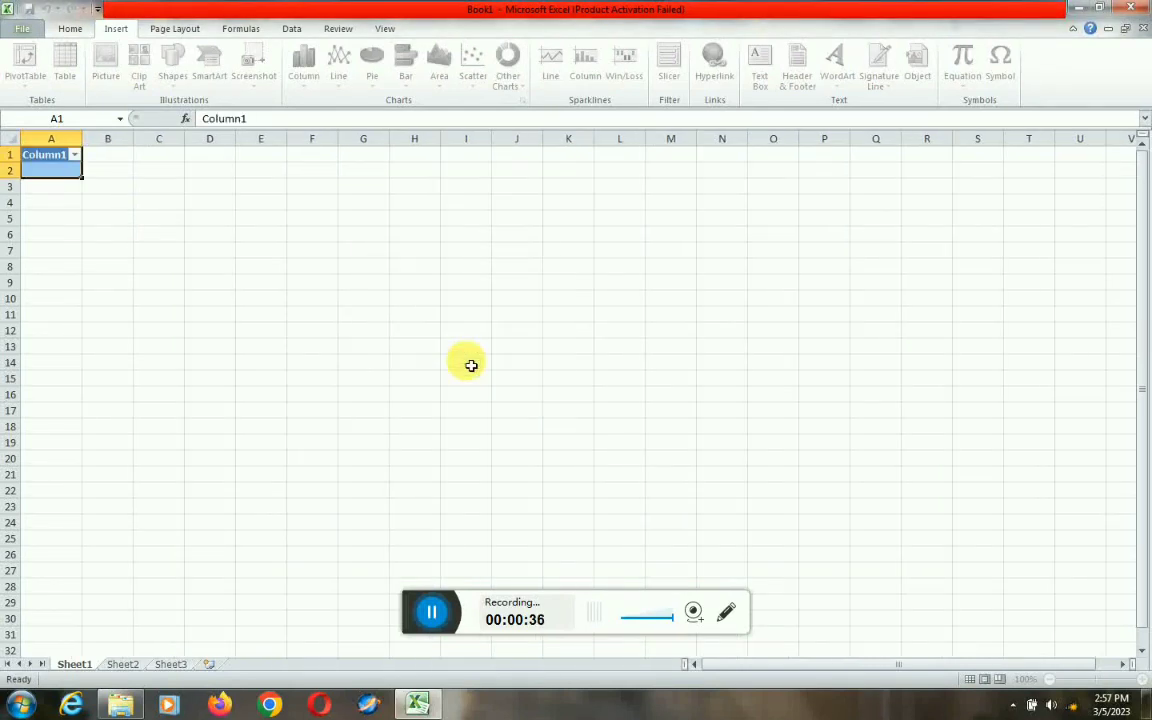
left_click(205, 236)
key("ctrl+n")
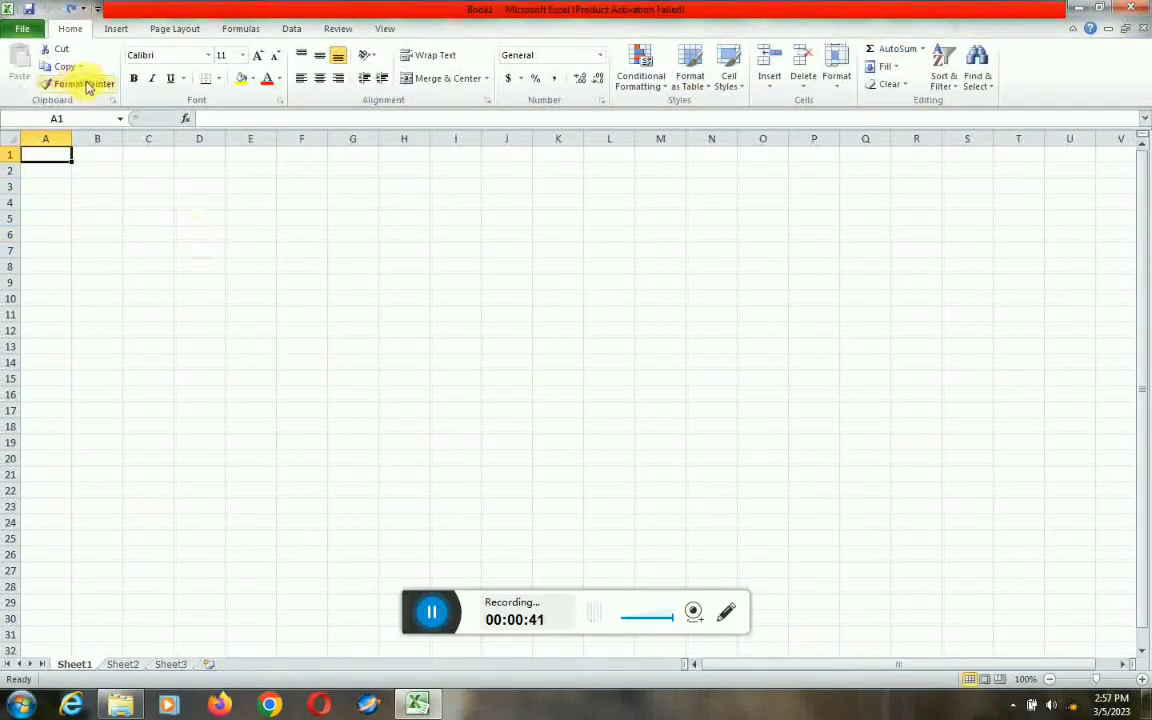
Insert the "ramdan" picture from the Pictures library and place it over about C6:G15.
left_click(112, 30)
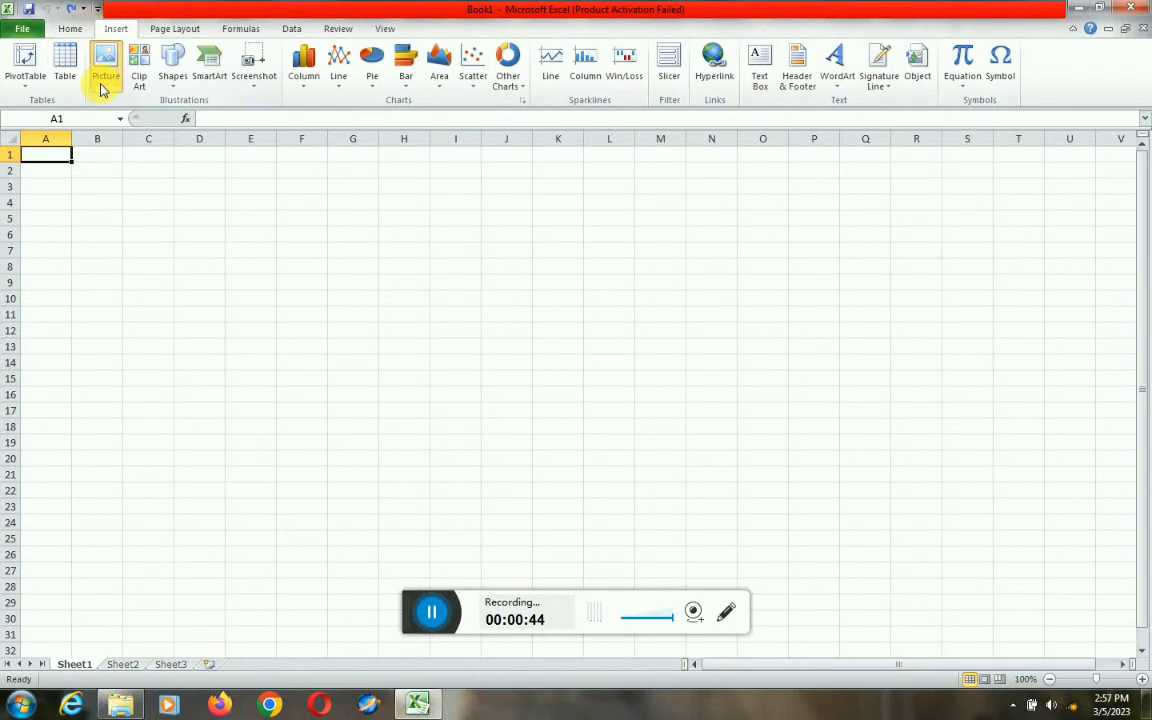
left_click(105, 72)
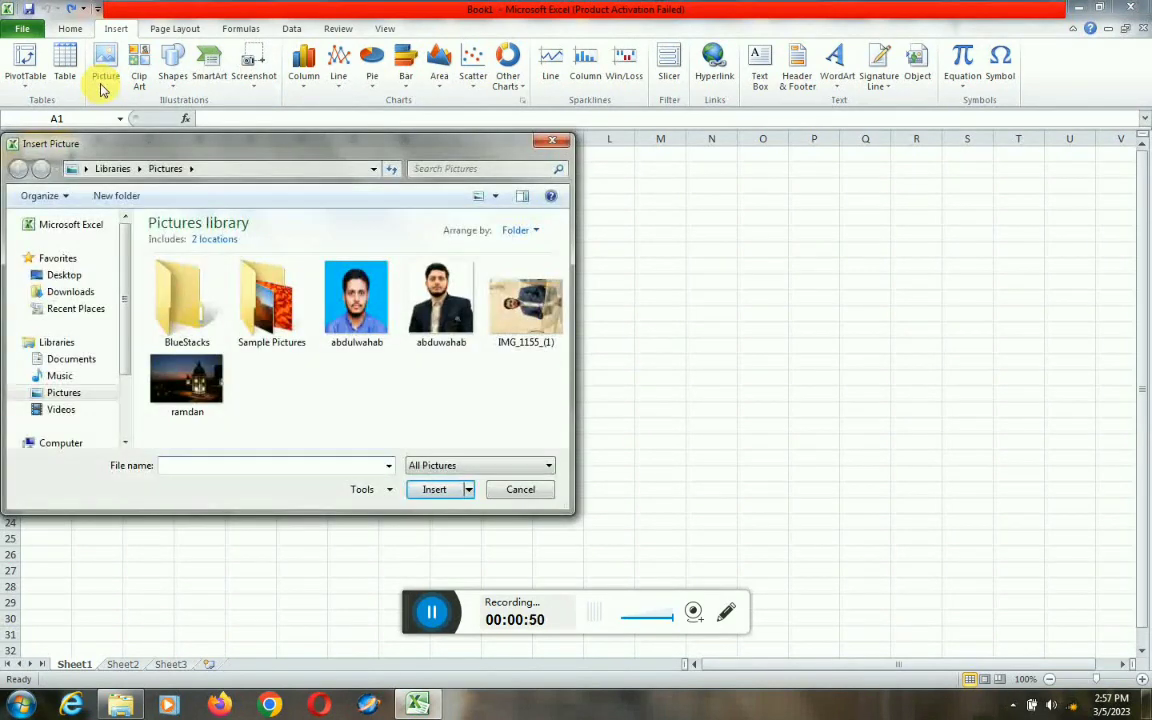
left_click(185, 380)
left_click(433, 488)
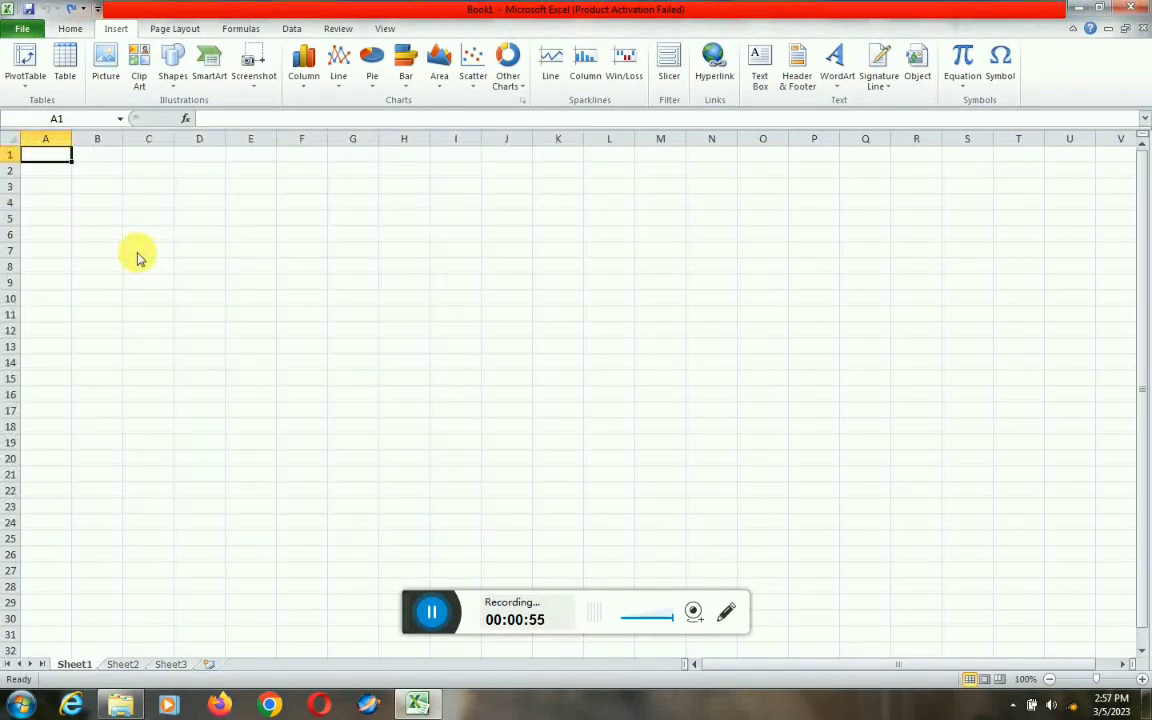
left_click_drag(135, 250, 243, 341)
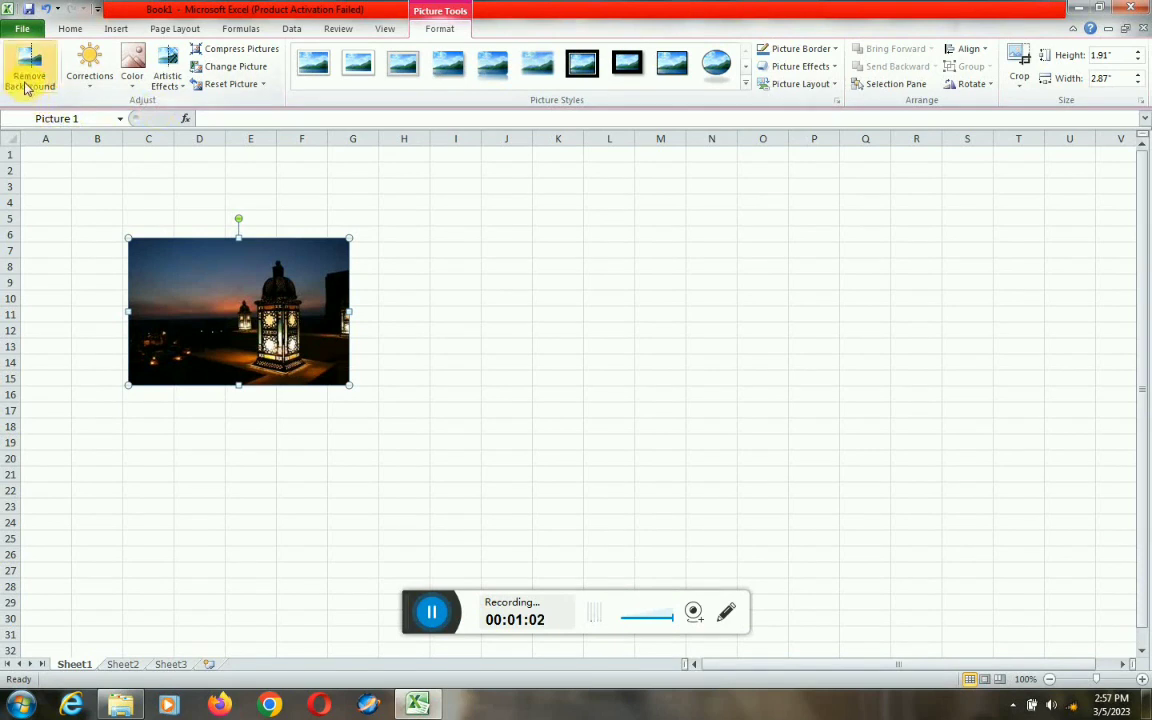
left_click(92, 86)
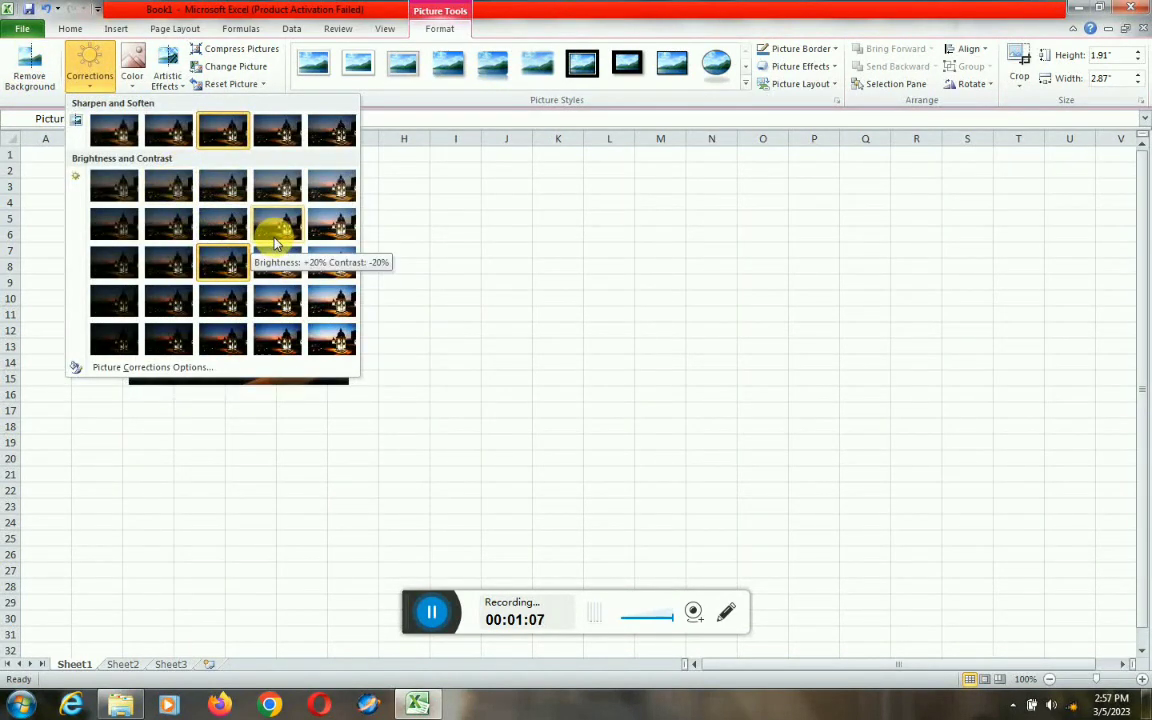
left_click(90, 62)
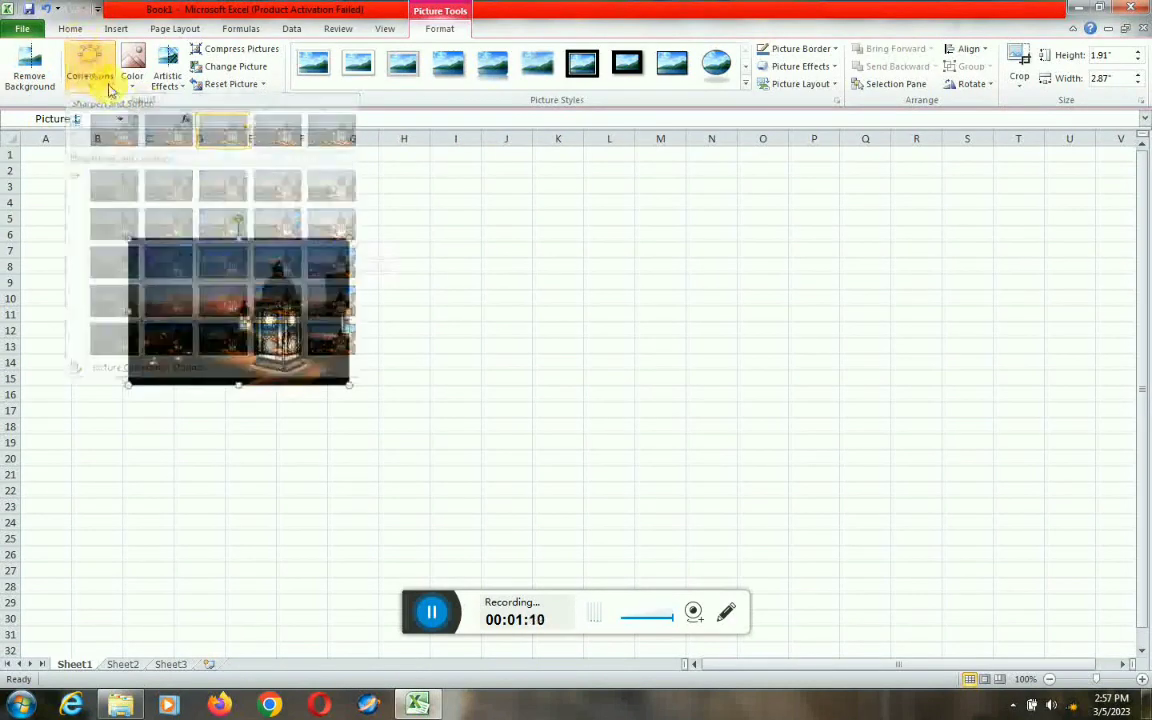
left_click(131, 86)
left_click(131, 88)
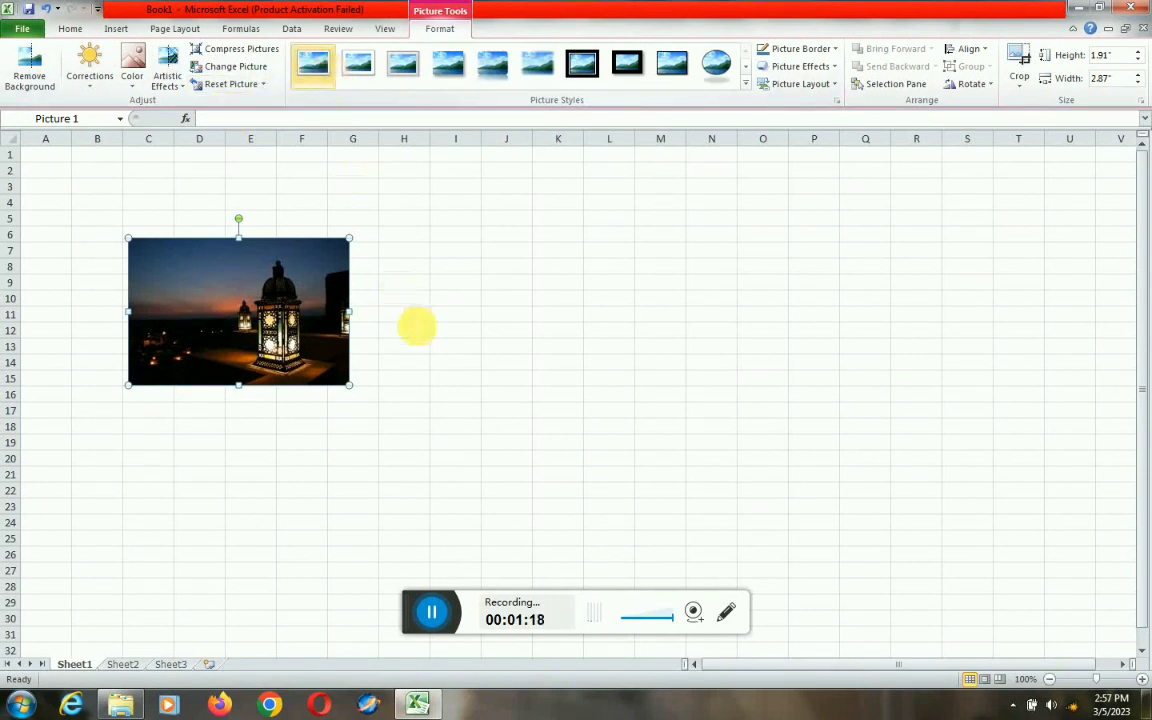
Apply a picture style with a light grey bevelled frame to the lantern picture.
left_click(410, 316)
double_click(270, 290)
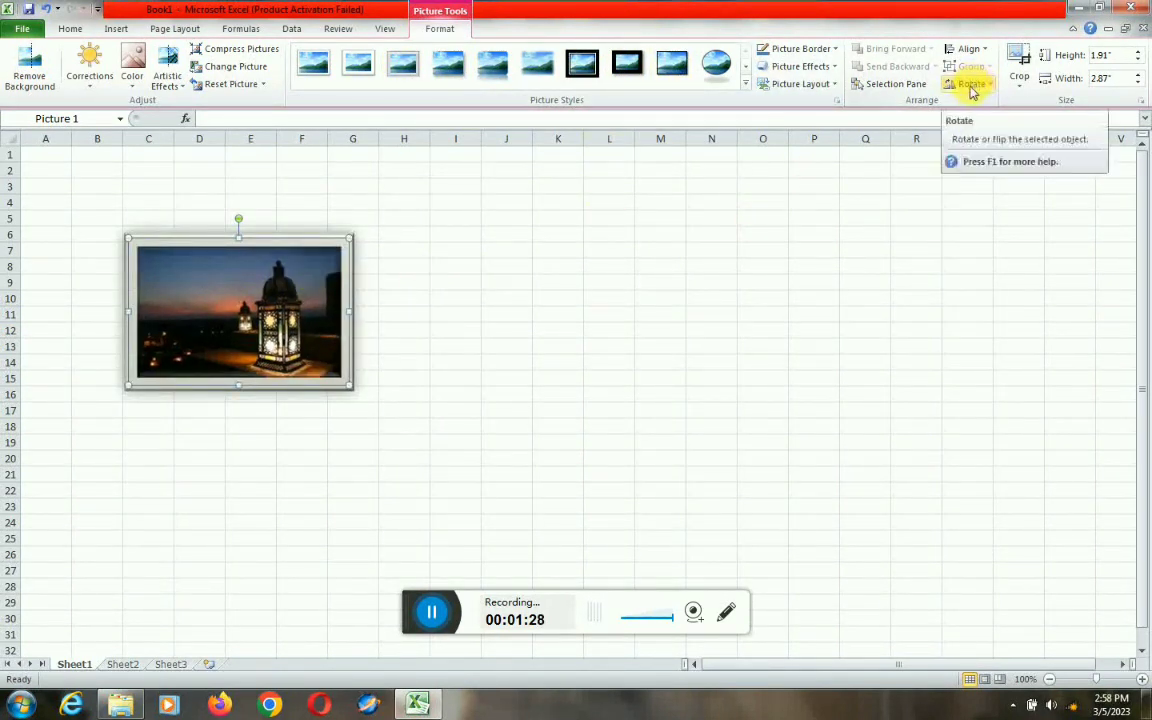
Enlarge the lantern picture to about 2" high by 3" wide and move it up to start near row 4.
mouse_move(351, 237)
left_mouse_down()
mouse_move(386, 225)
mouse_move(364, 228)
left_mouse_up()
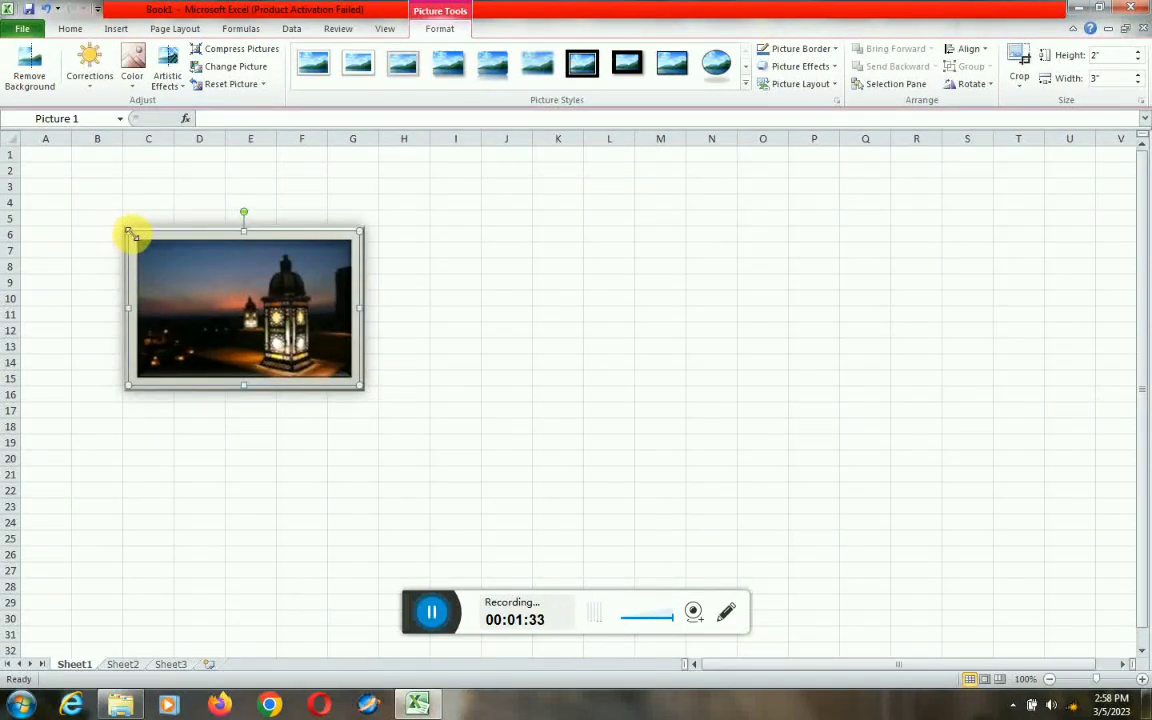
left_click_drag(282, 240, 237, 200)
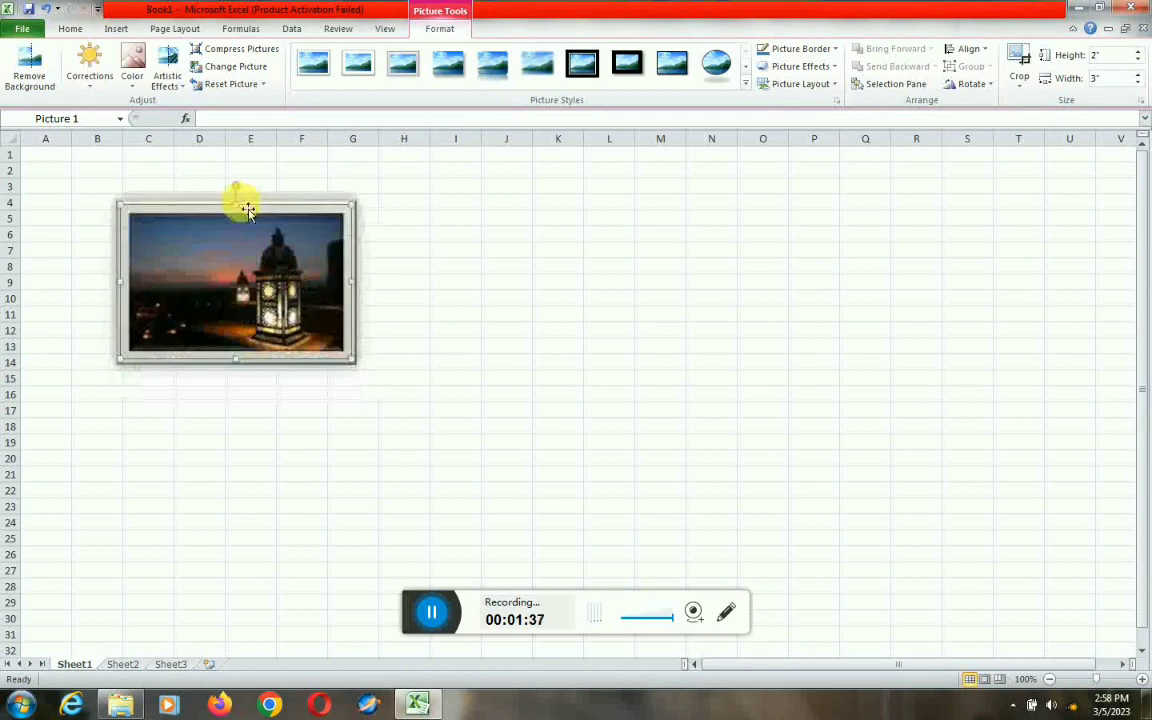
left_click(116, 28)
left_click(408, 218)
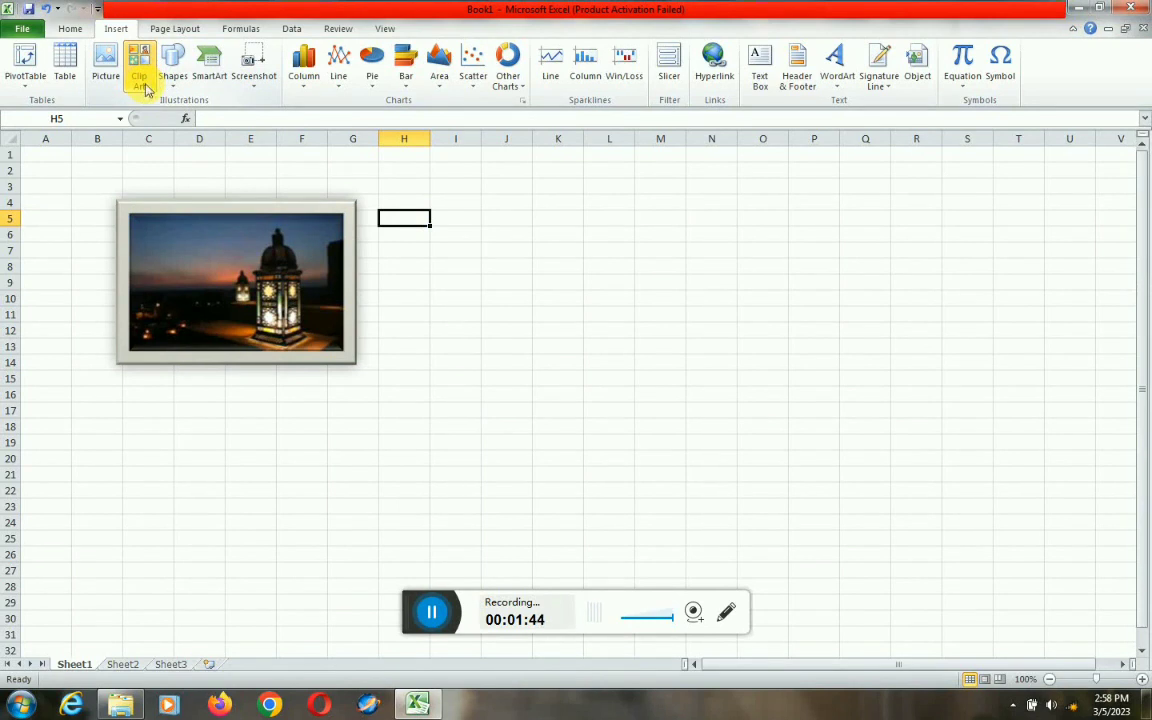
left_click(141, 80)
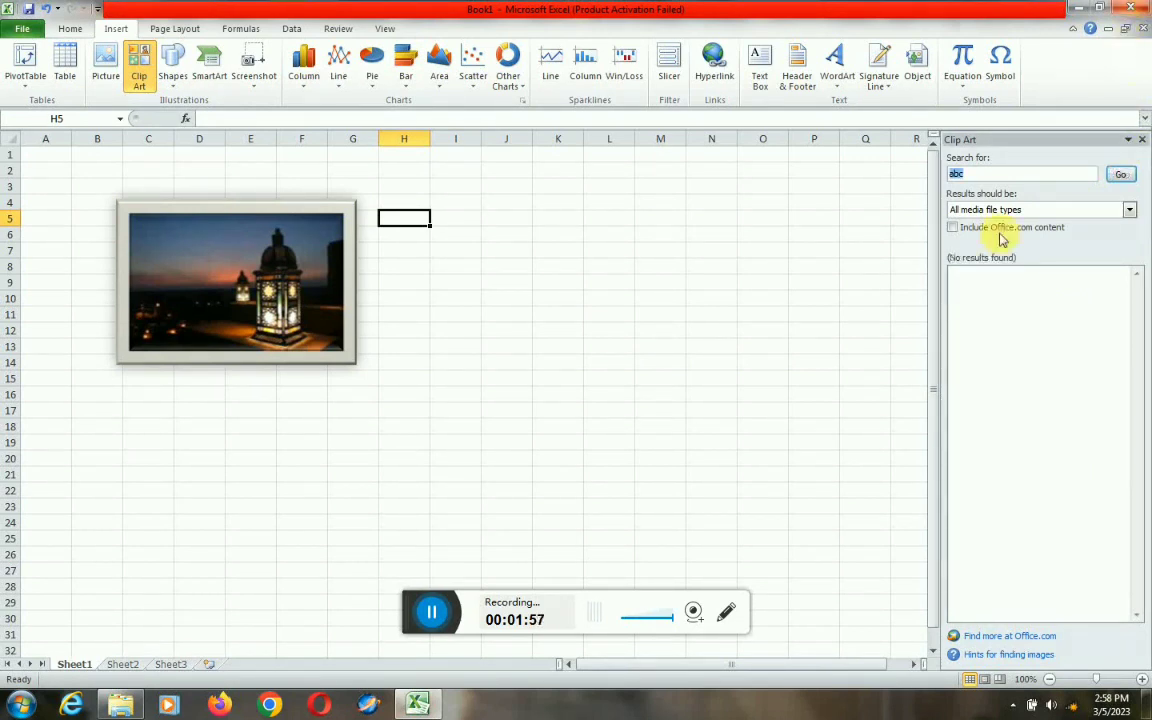
left_click(1142, 139)
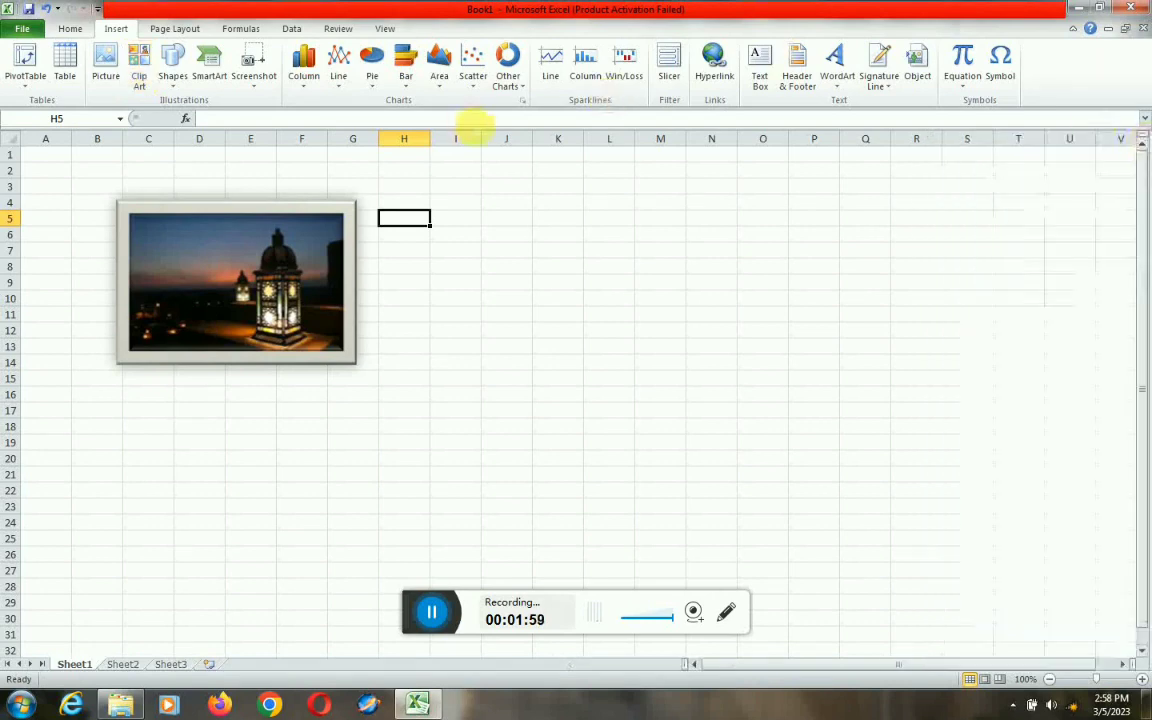
Draw a down arrow about 1.47" high and 0.93" wide over J6:K12 and add the text "ereroiuqA" inside it.
left_click(172, 70)
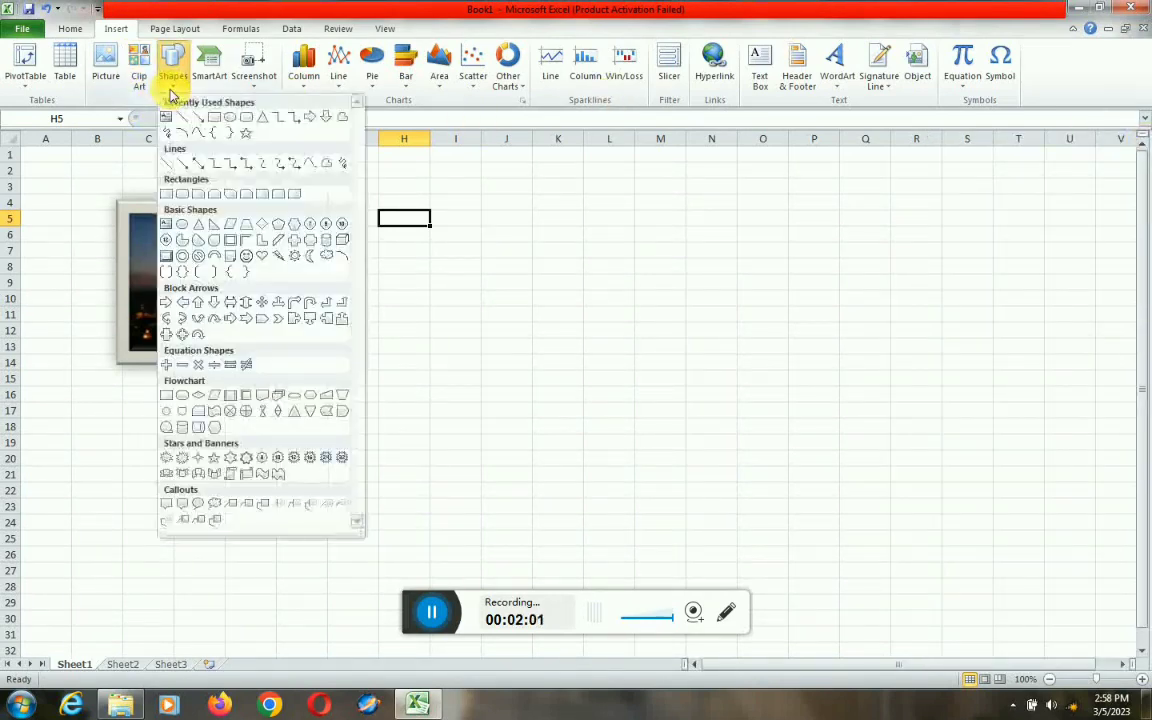
left_click(214, 306)
left_click_drag(501, 228, 576, 342)
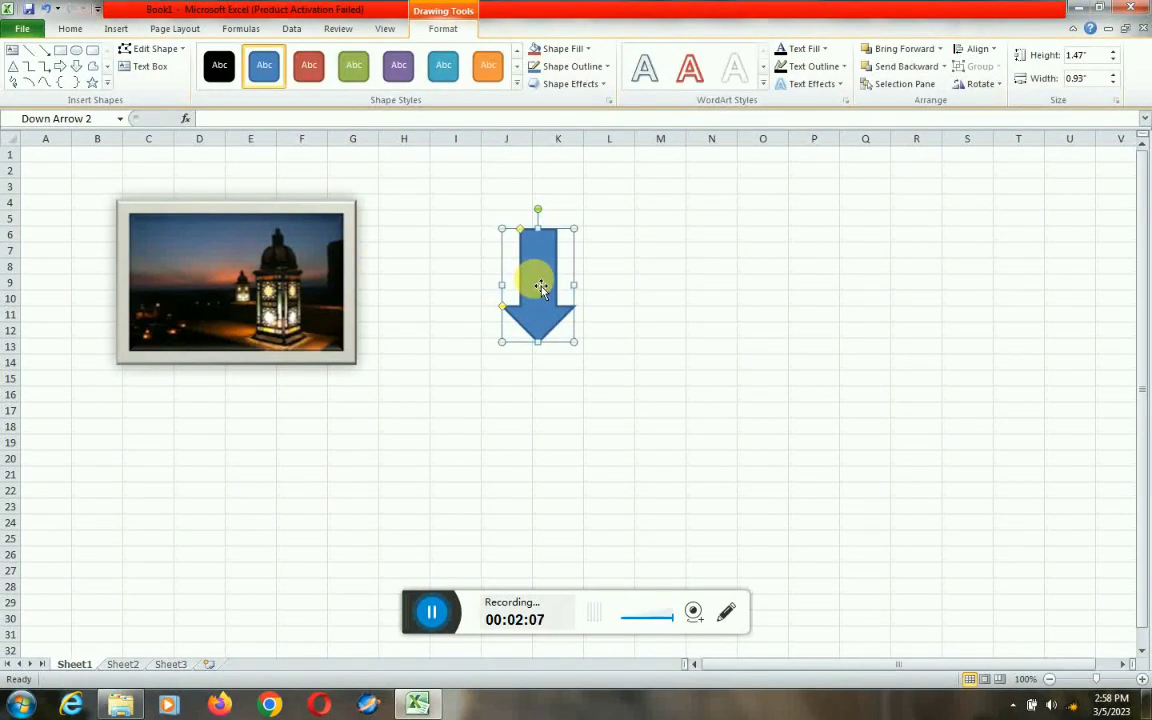
left_click(628, 266)
left_click(543, 269)
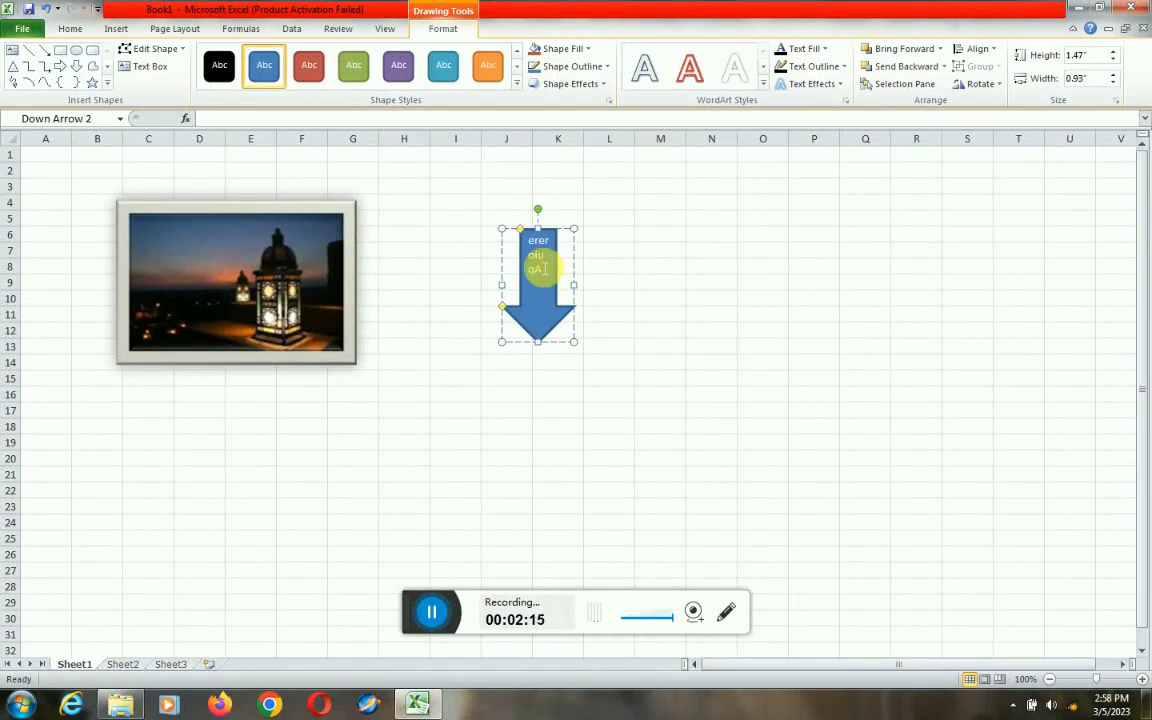
left_click(617, 341)
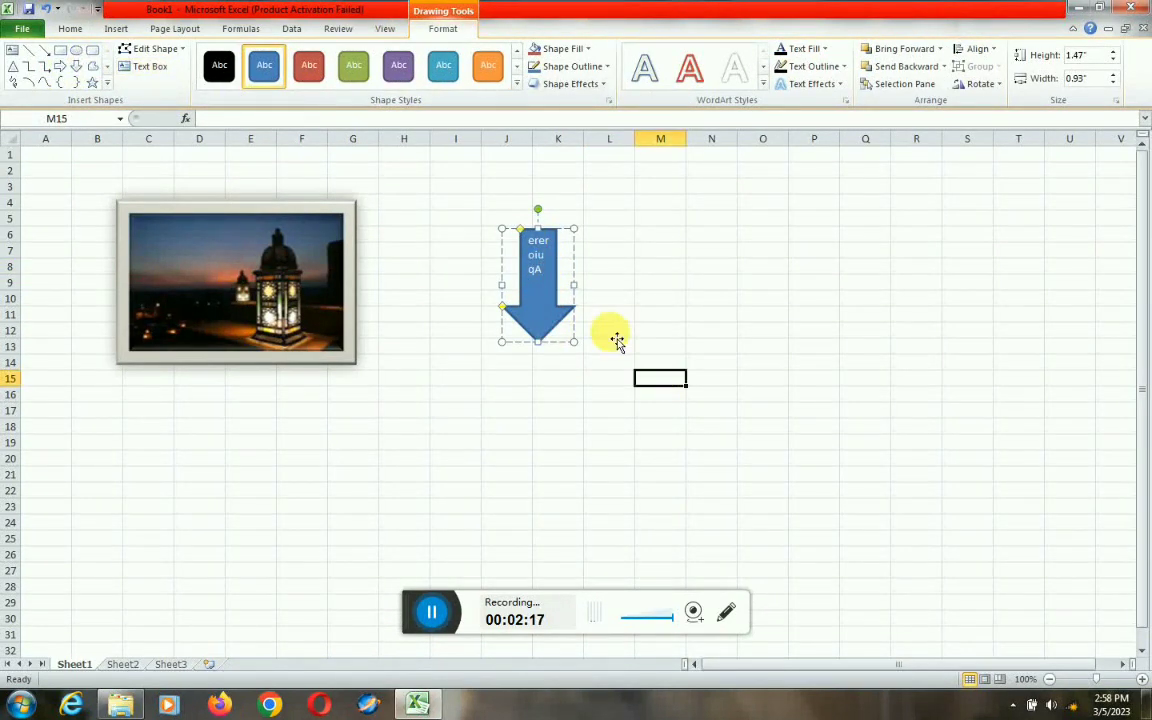
Delete the down arrow shape.
left_click(537, 316)
key("Delete")
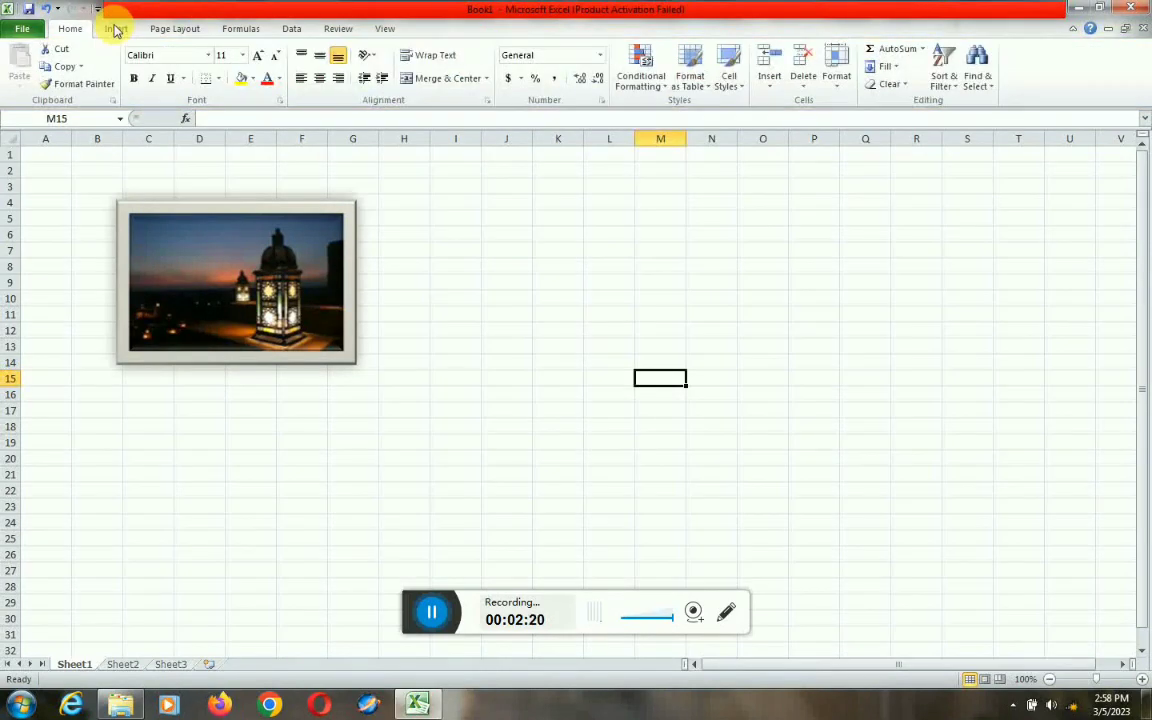
Insert a 3-D clustered column chart and select cells I7:I8 above it.
left_click(115, 29)
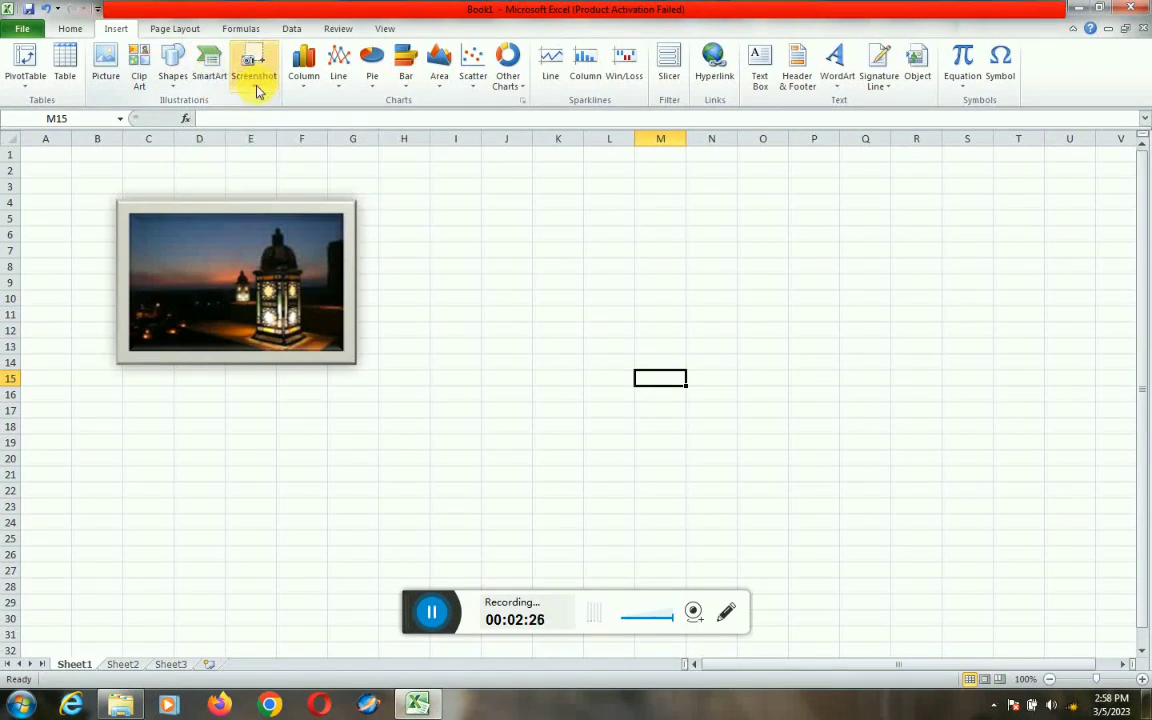
left_click(302, 86)
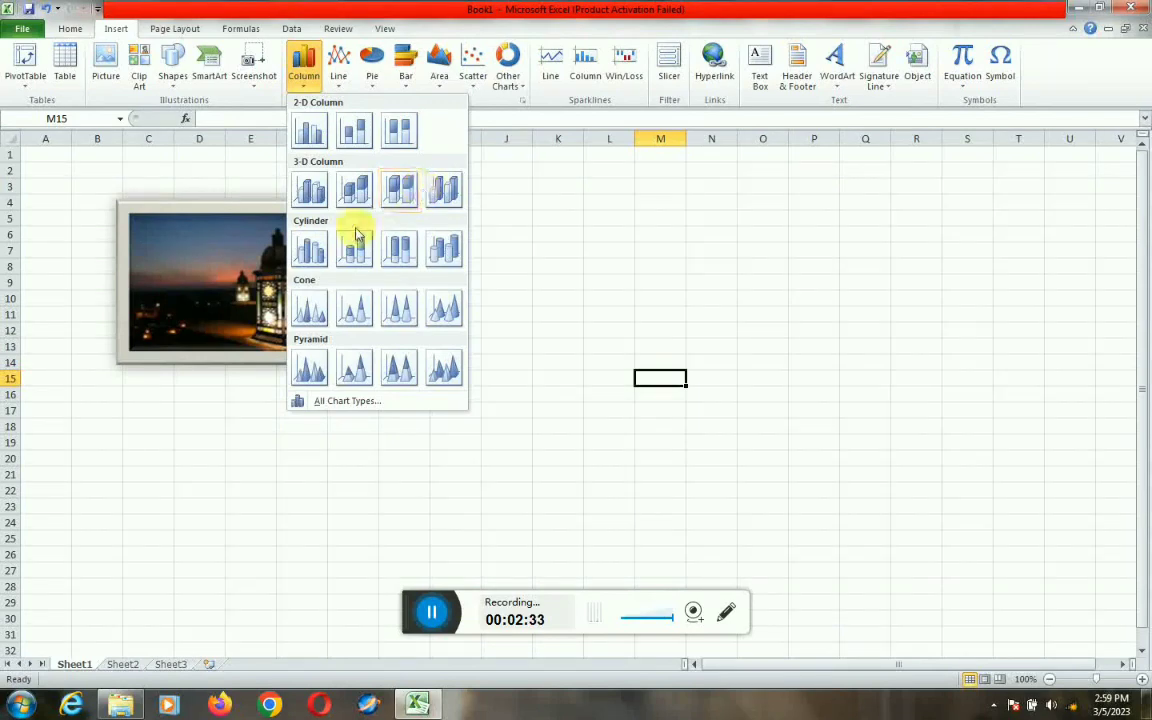
left_click(311, 192)
left_click_drag(444, 251, 482, 265)
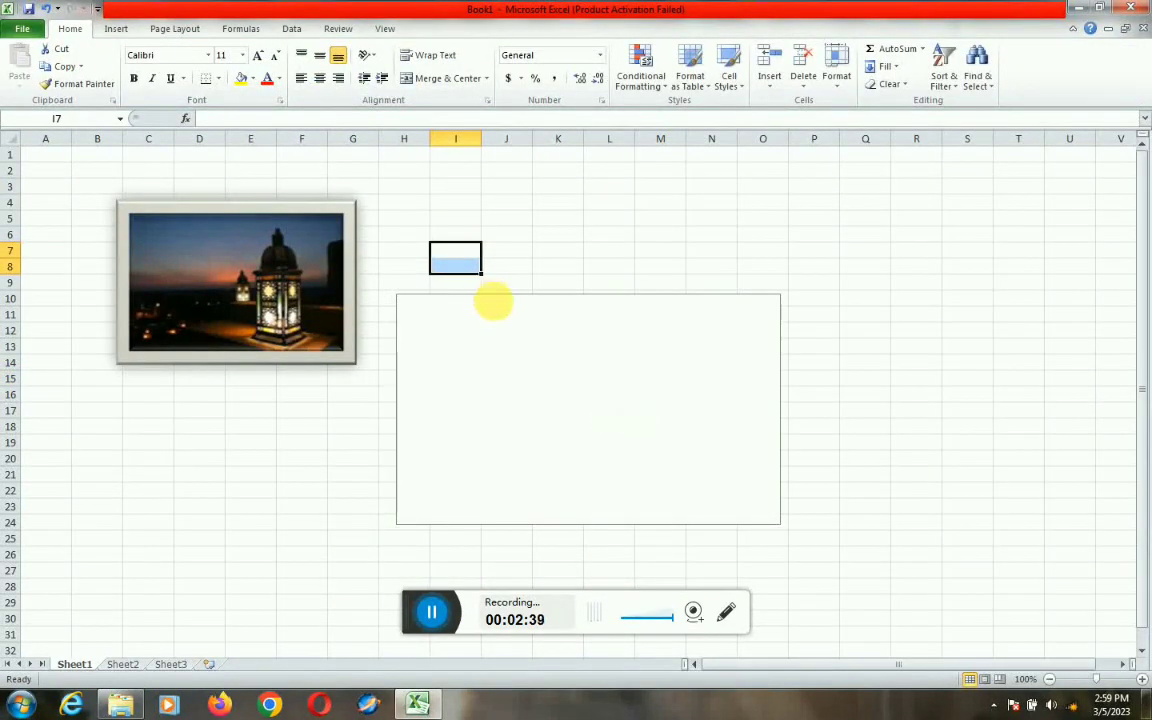
Reposition the empty column chart slightly on the sheet and delete it.
left_click(530, 370)
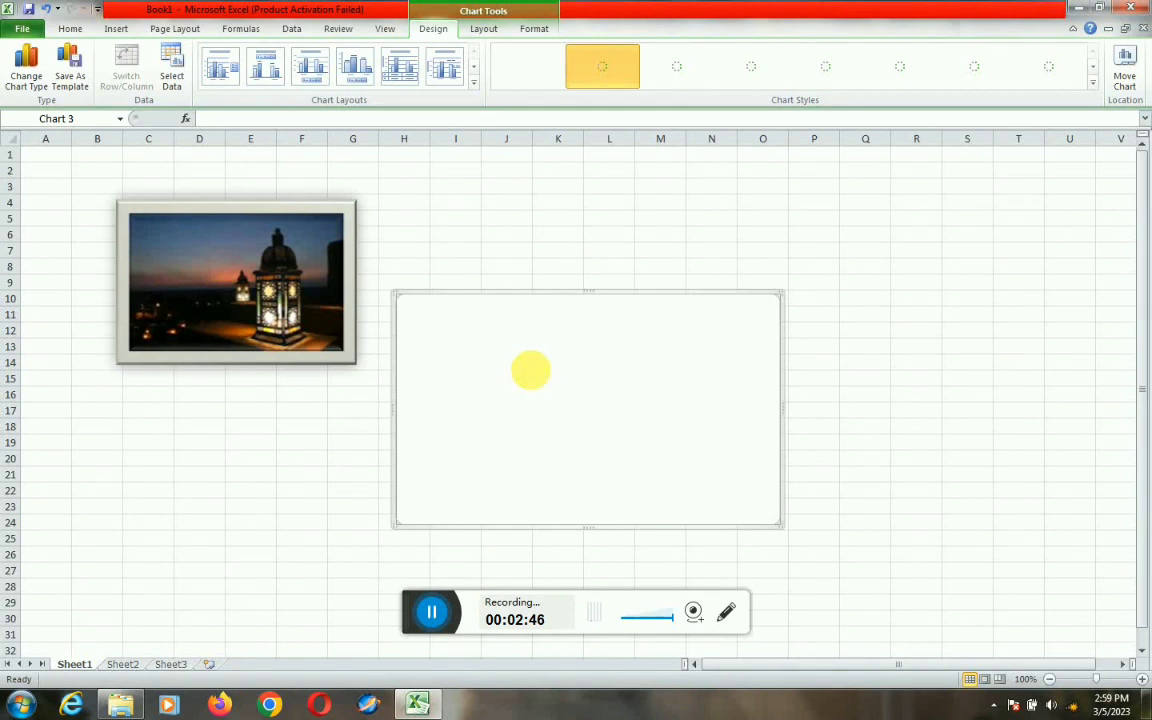
left_click_drag(596, 318, 602, 324)
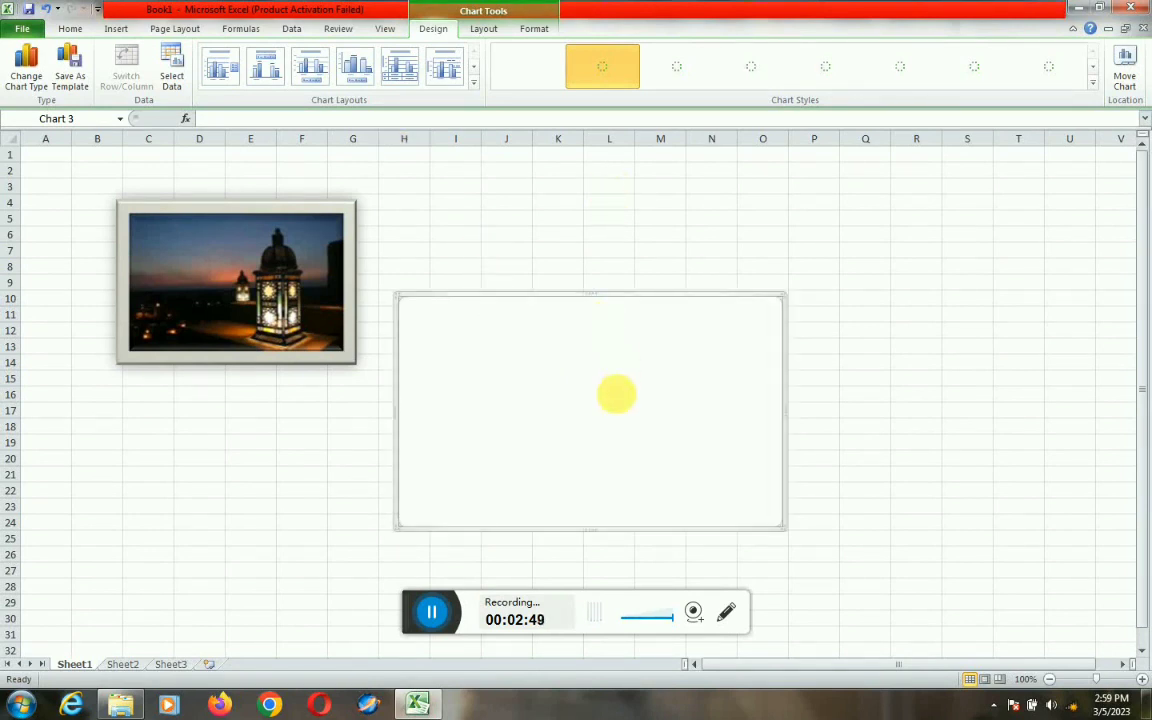
left_click_drag(625, 393, 684, 319)
key("Delete")
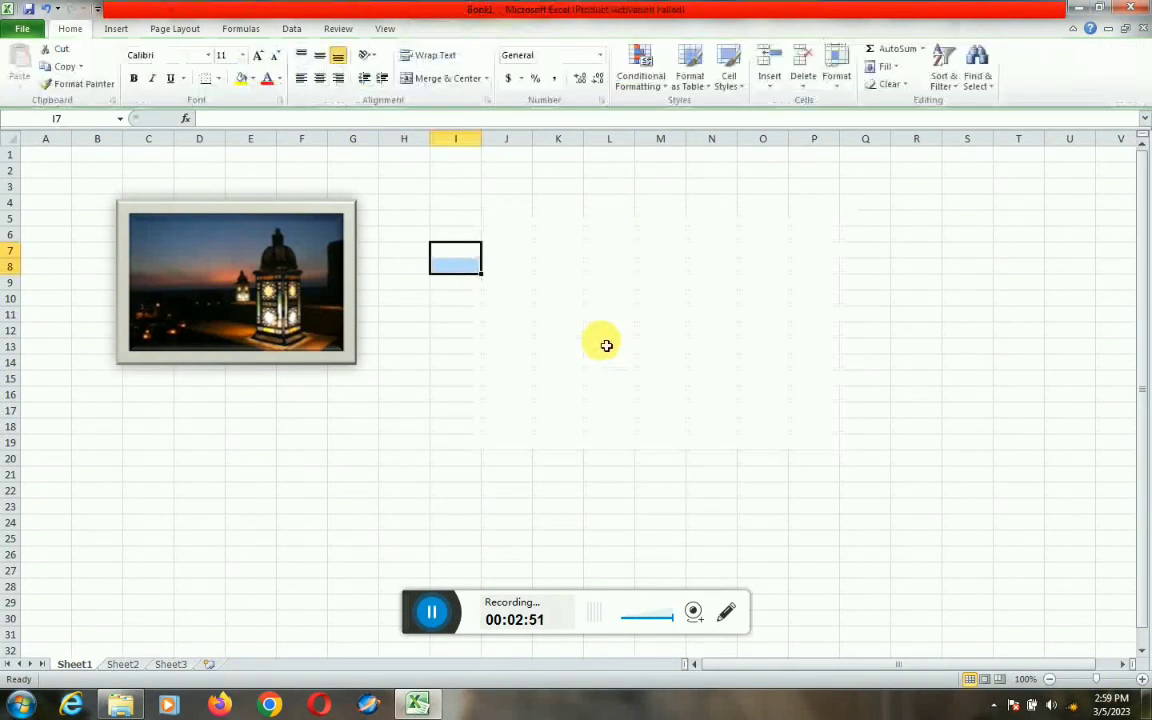
Insert a basic 2-D pie chart based on the empty cells I7:I8.
left_click(115, 29)
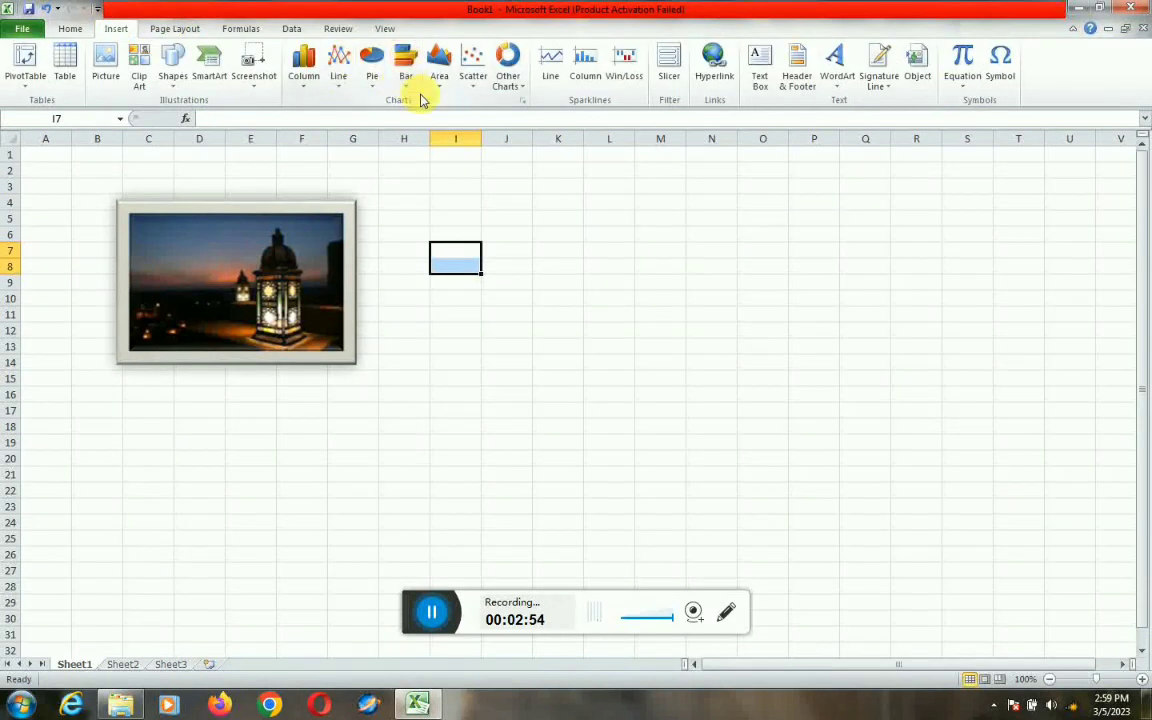
left_click(372, 90)
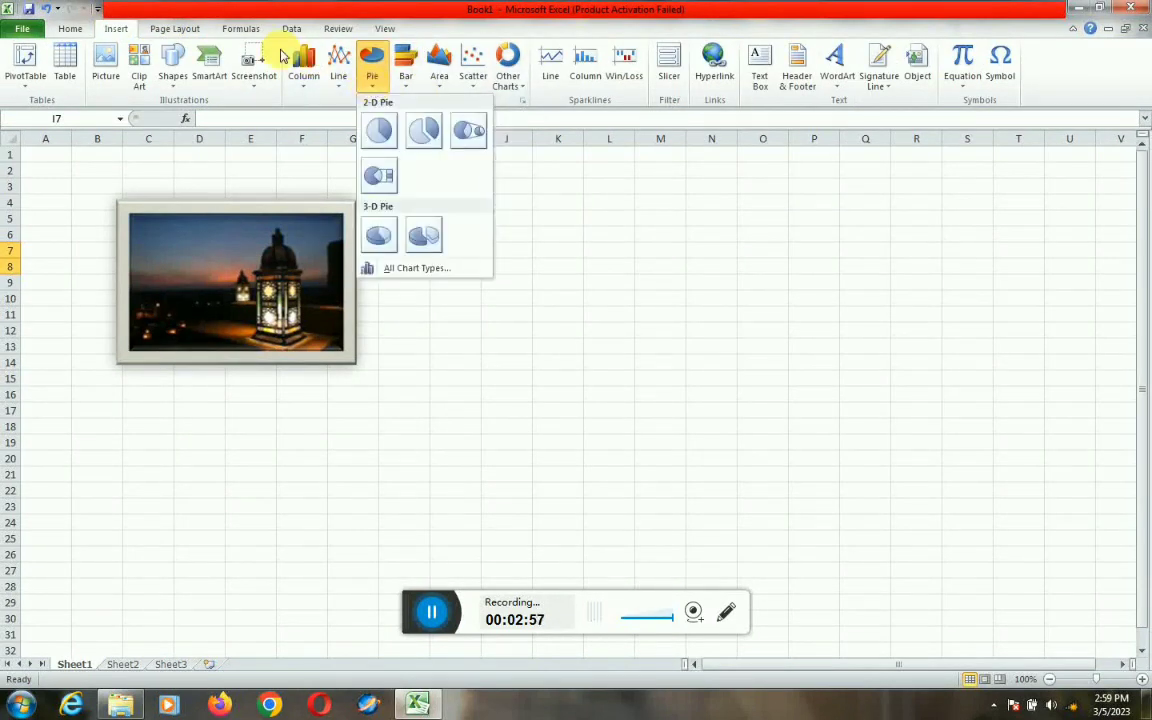
left_click(296, 86)
left_click(339, 86)
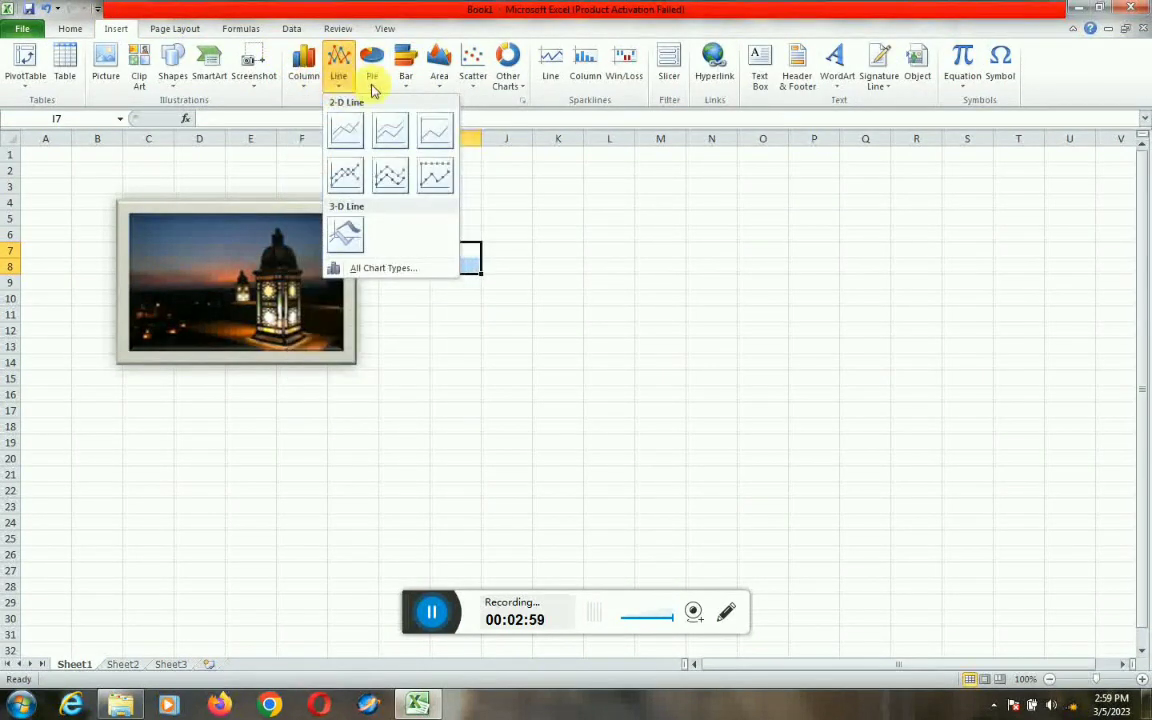
left_click(378, 90)
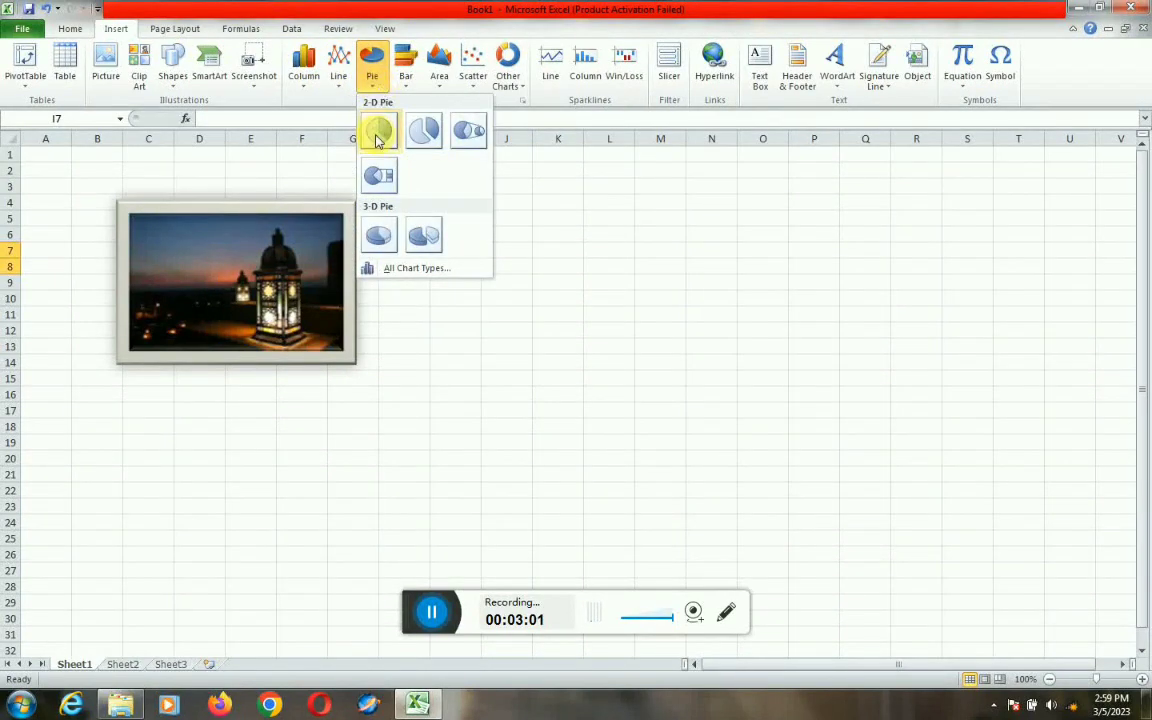
left_click(378, 130)
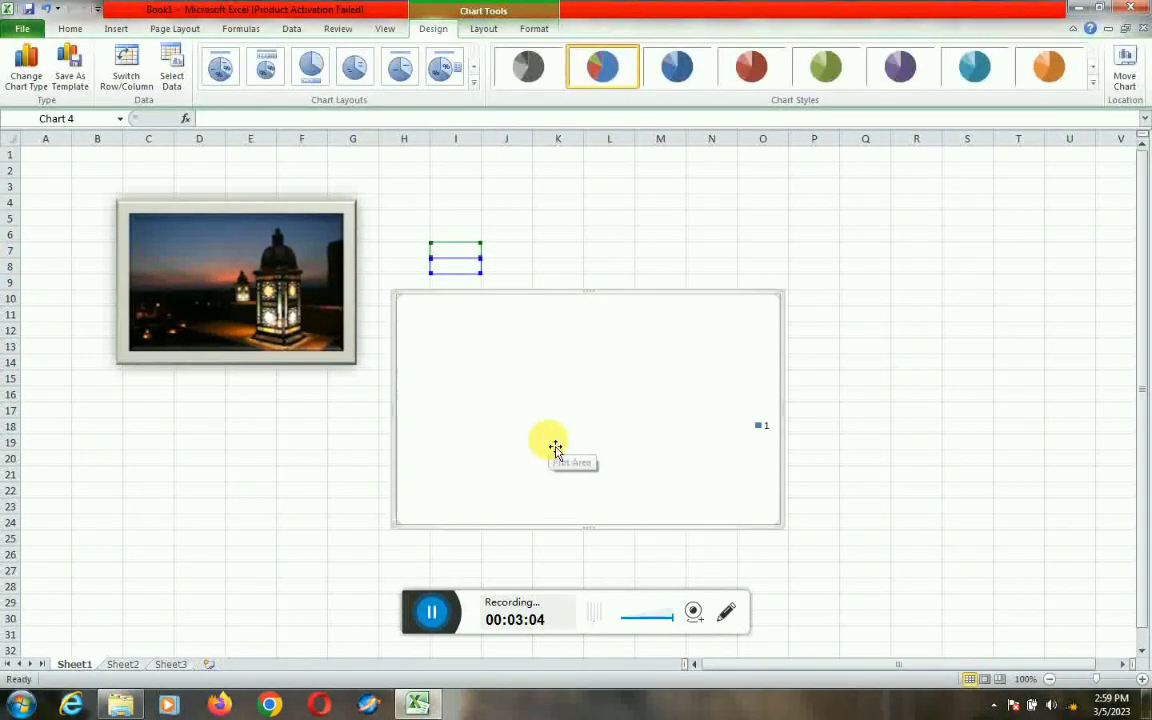
left_click(635, 393)
left_click(737, 470)
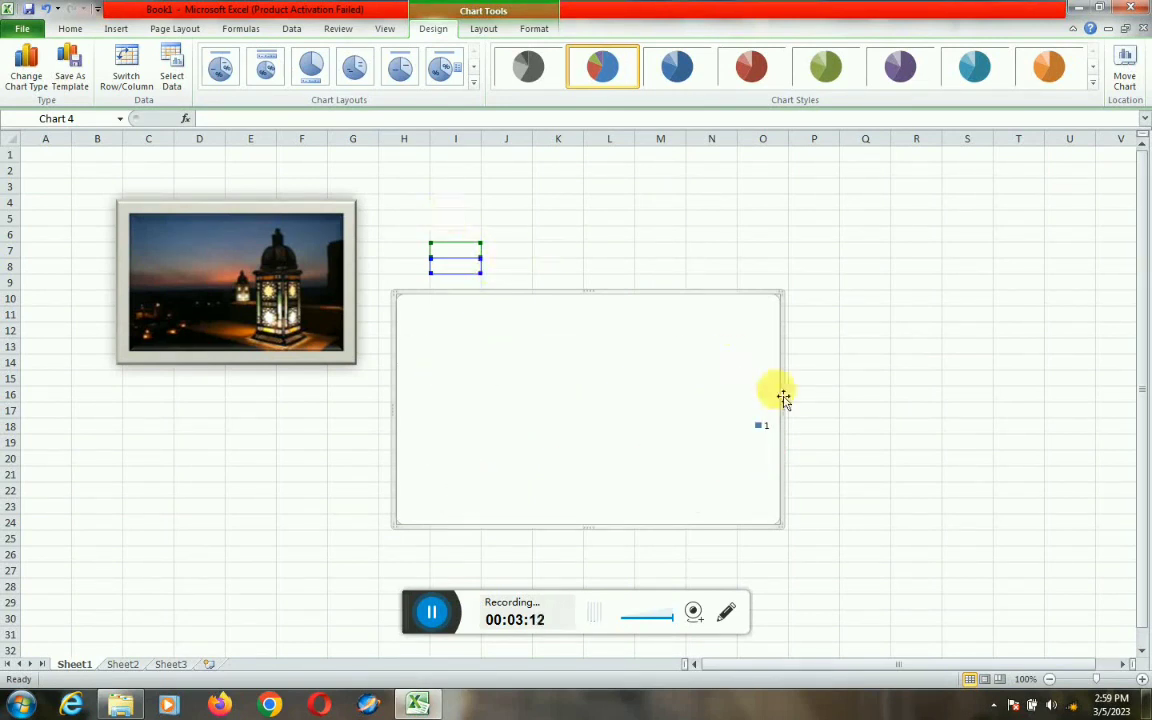
Enter the values 12, 12, 412 and 423 in cells O6 to O9.
left_click(769, 265)
key("Up")
key("Up")
type("12")
key("Return")
type("12")
key("Return")
type("12")
key("Return")
type("423")
key("Return")
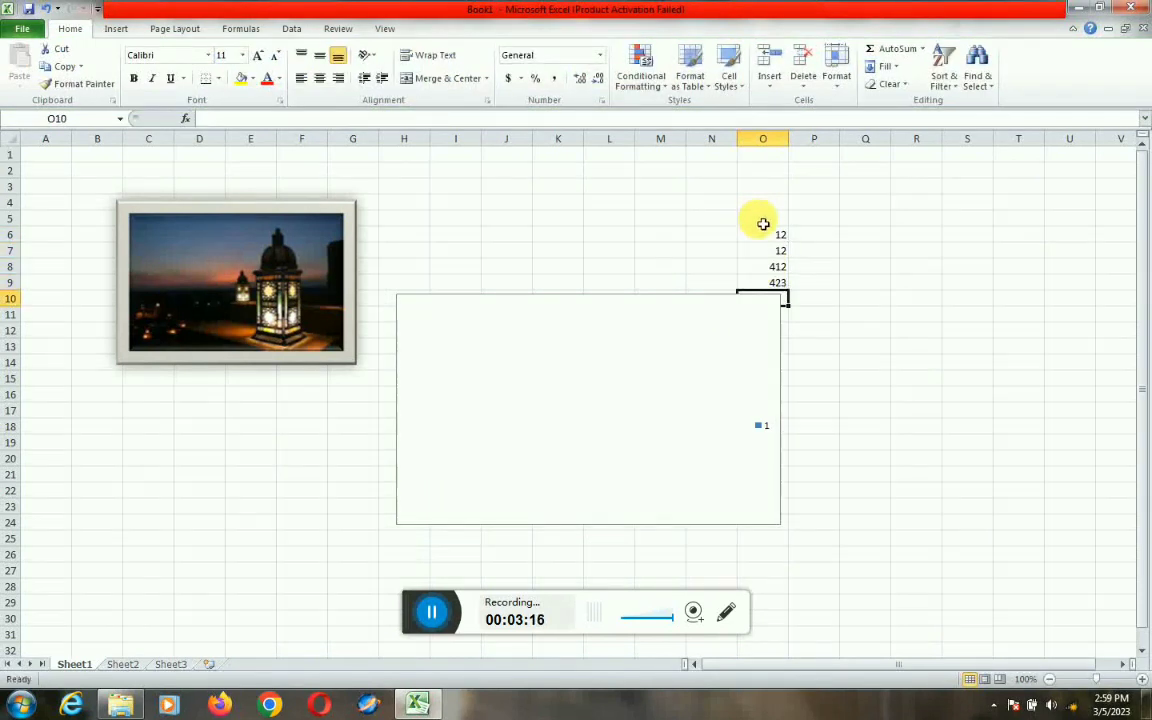
Insert an exploded 2-D pie chart from cells O5:O9.
left_click_drag(770, 218, 775, 283)
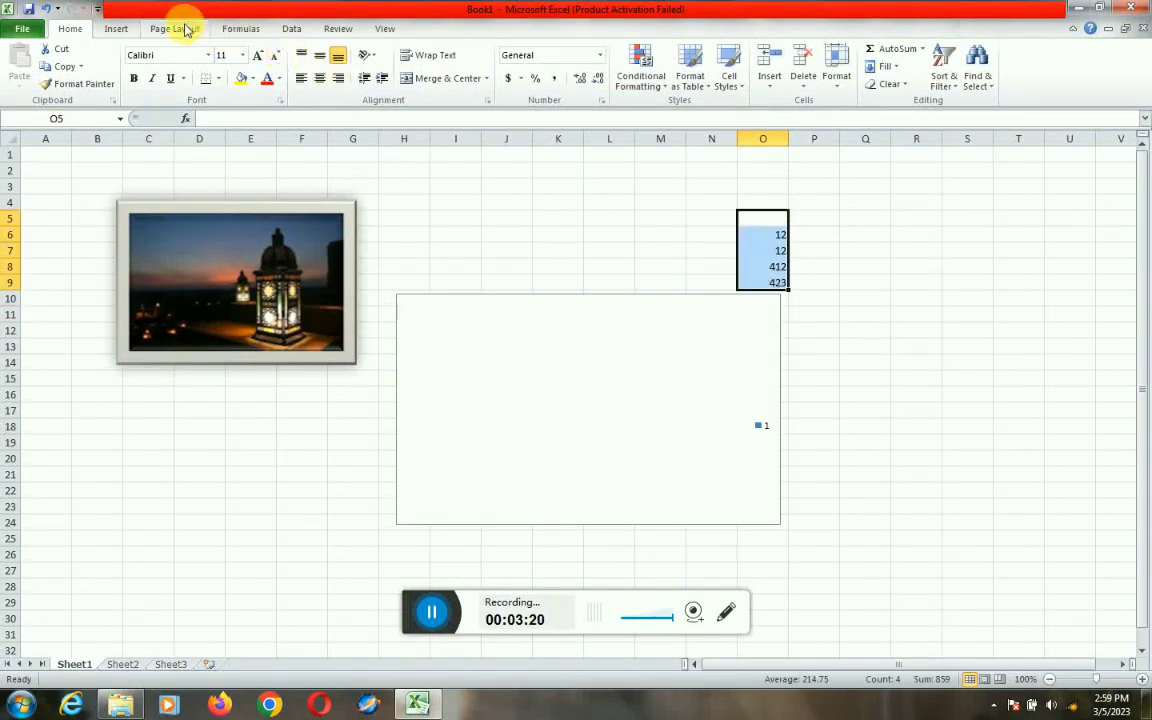
left_click(120, 28)
left_click(370, 80)
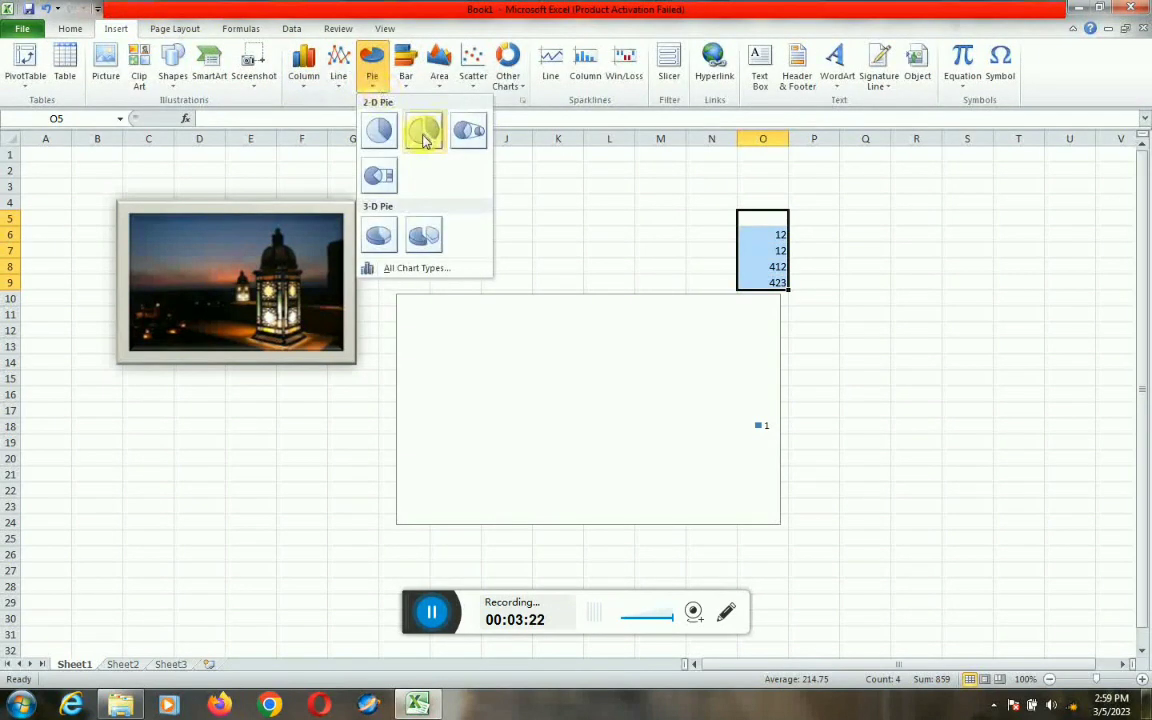
left_click(424, 134)
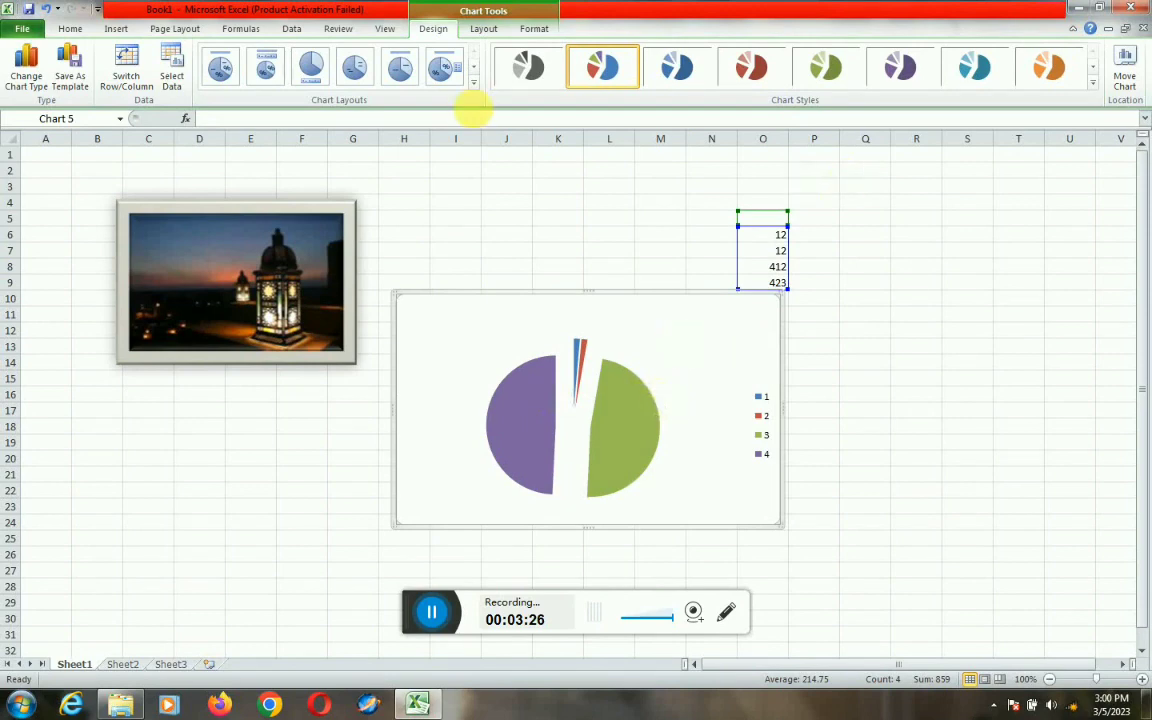
Change the exploded pie chart to a 100% stacked 3-D column chart.
left_click(116, 29)
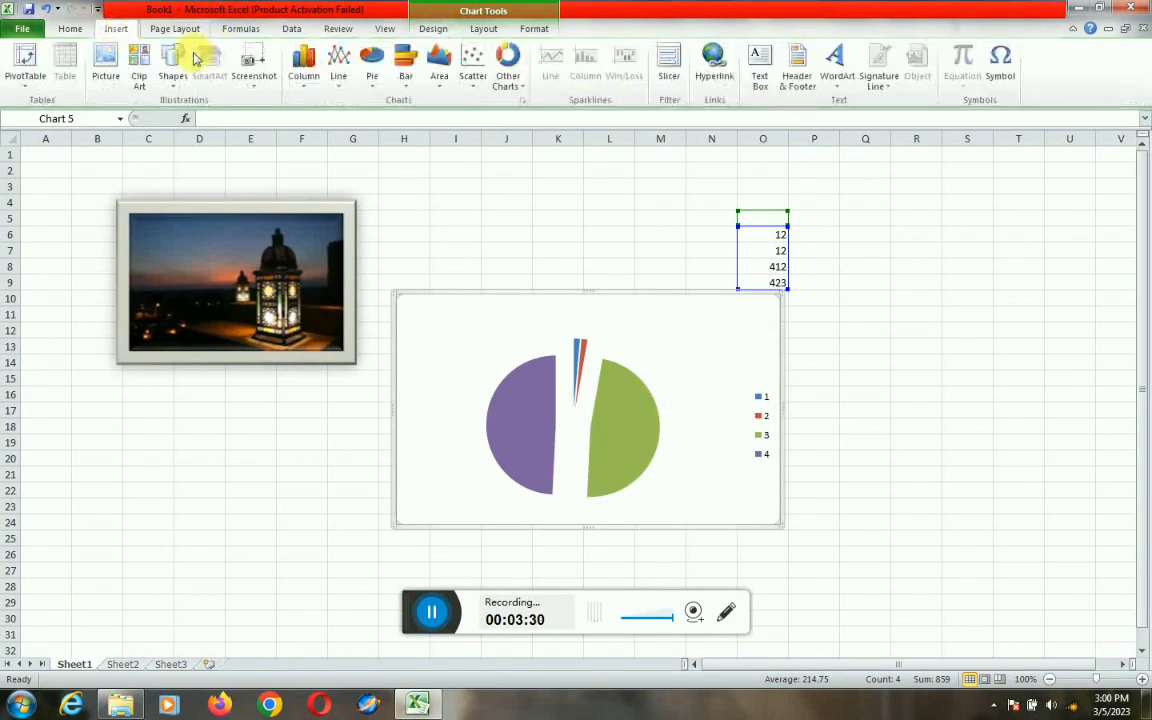
left_click(303, 65)
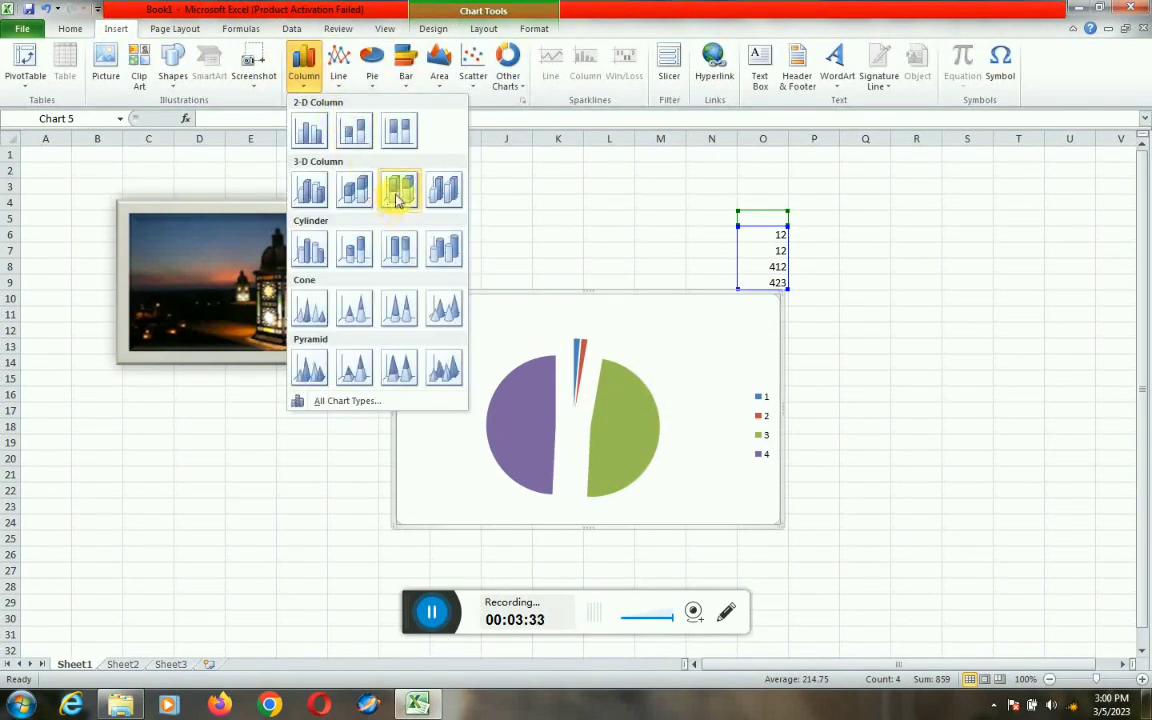
left_click(399, 190)
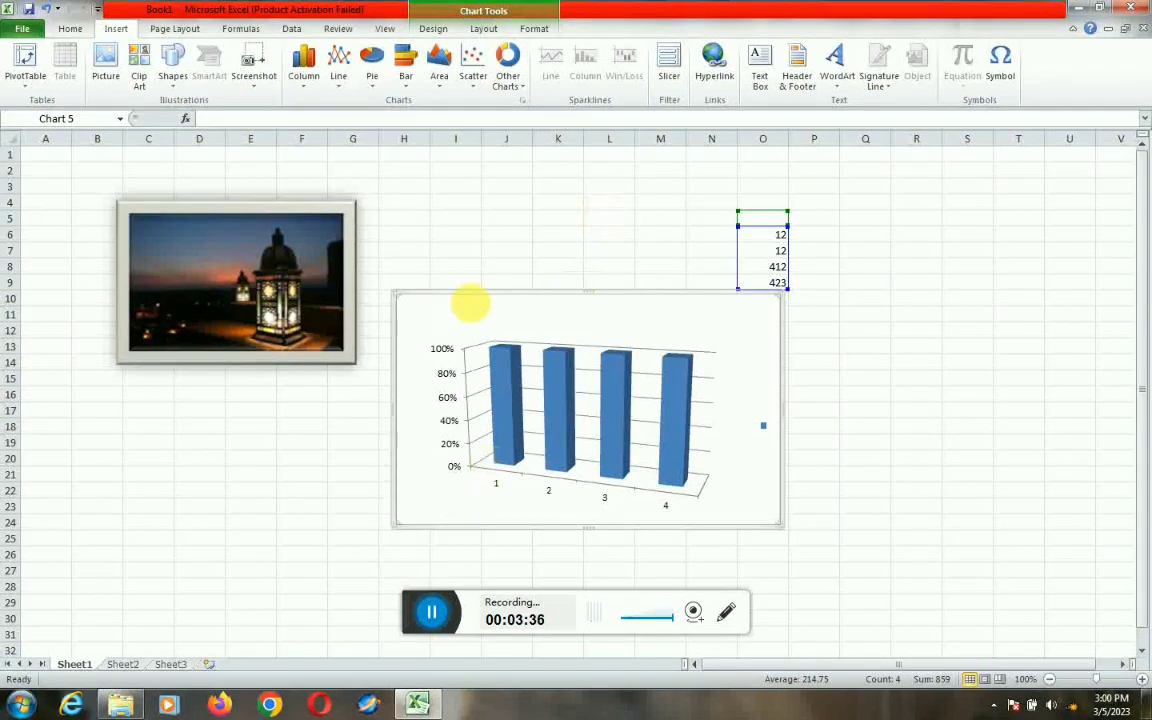
Delete the 3-D column chart and the empty pie chart beneath it.
left_click(668, 459)
key("Delete")
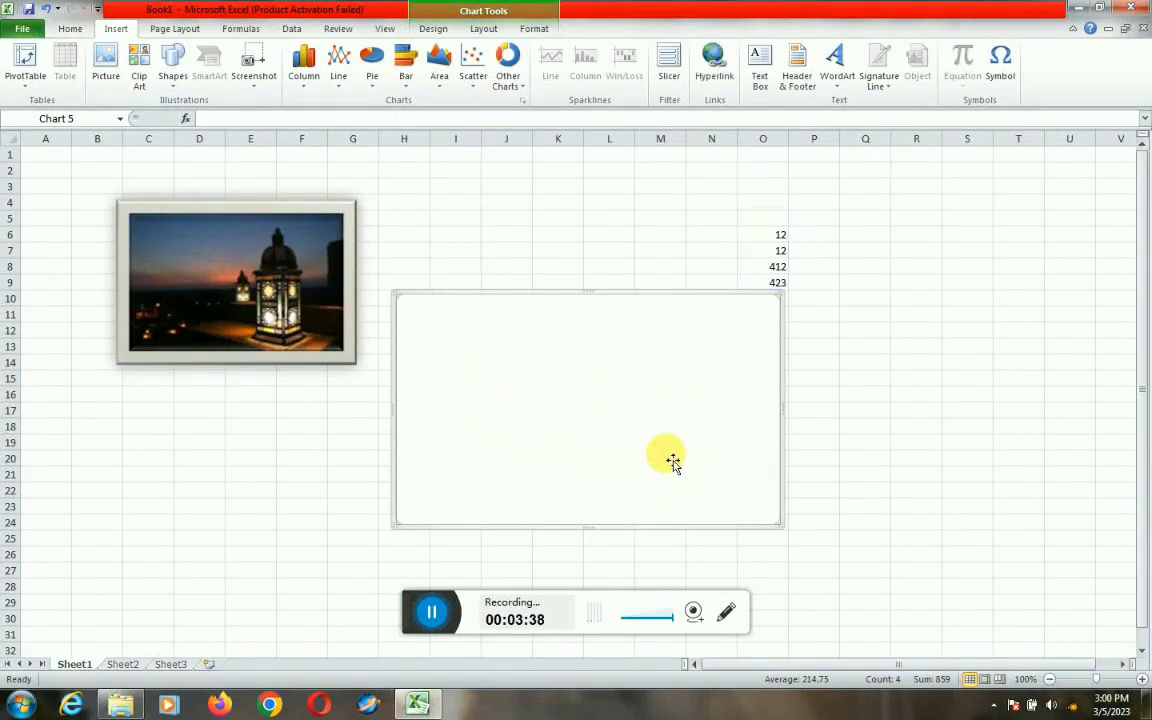
key("Delete")
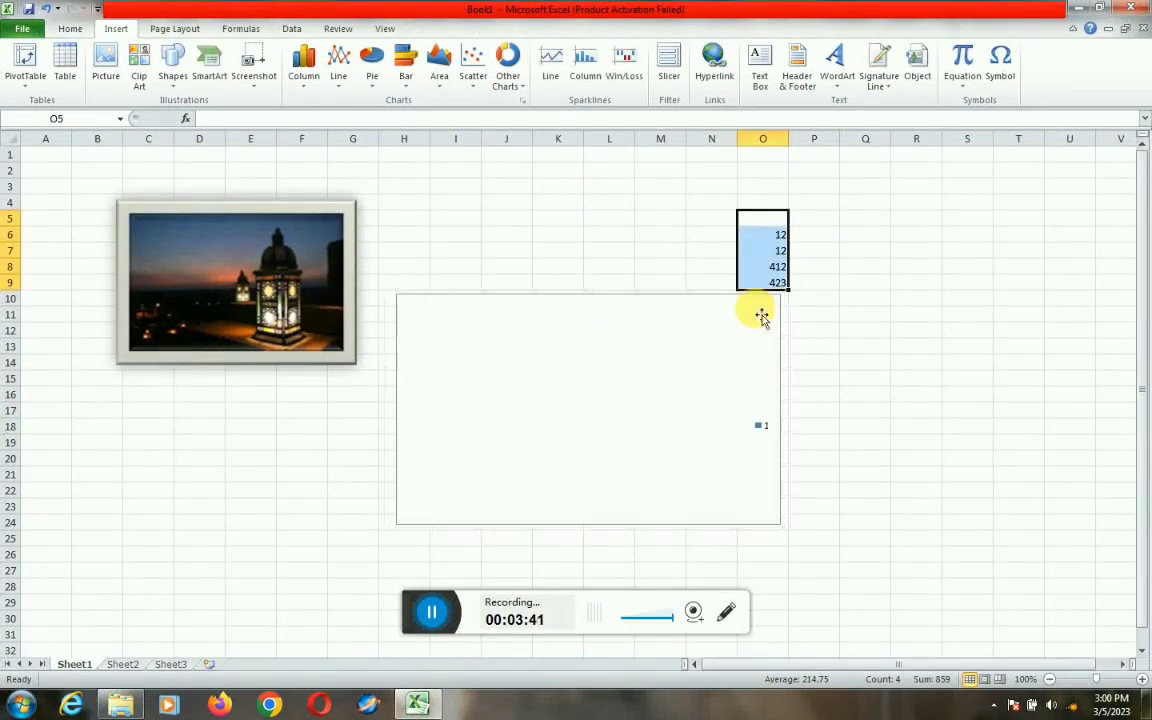
left_click(475, 355)
key("Delete")
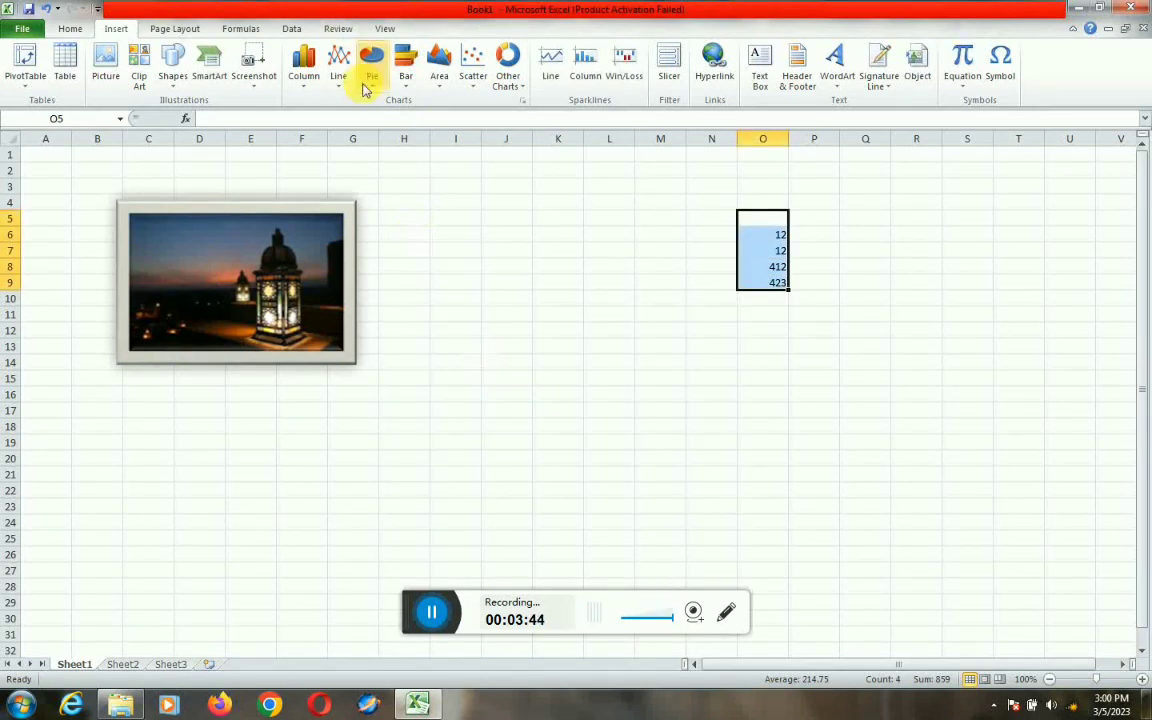
left_click(405, 78)
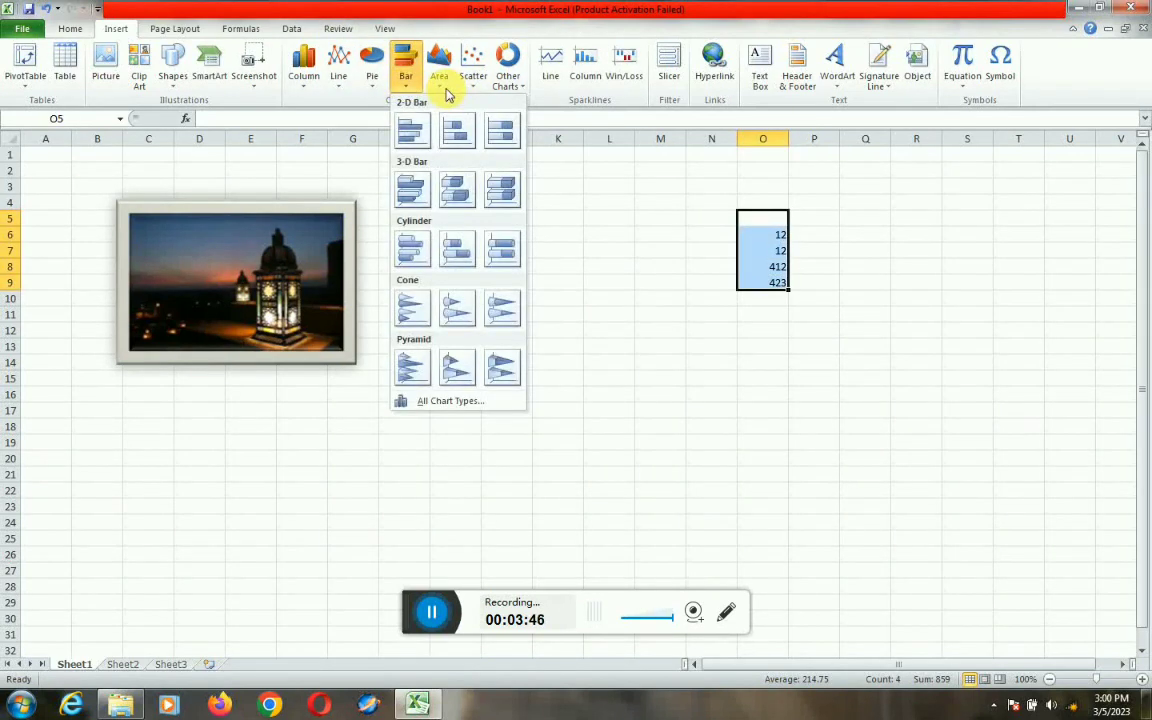
left_click(440, 66)
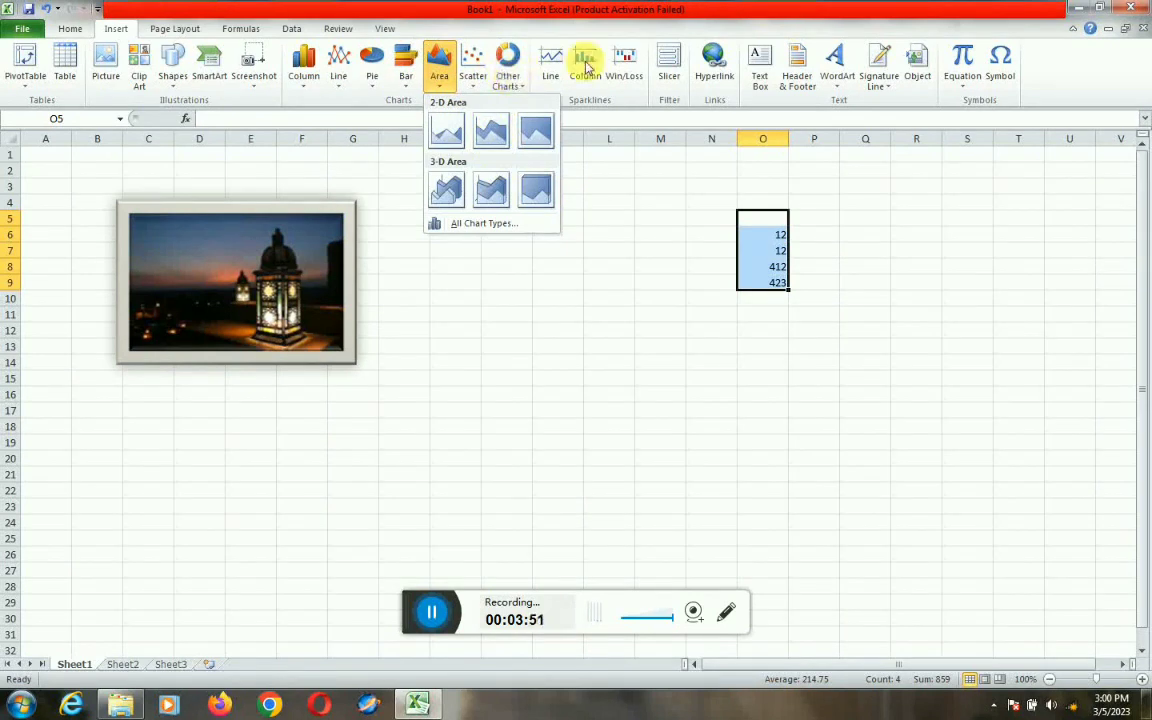
left_click(615, 108)
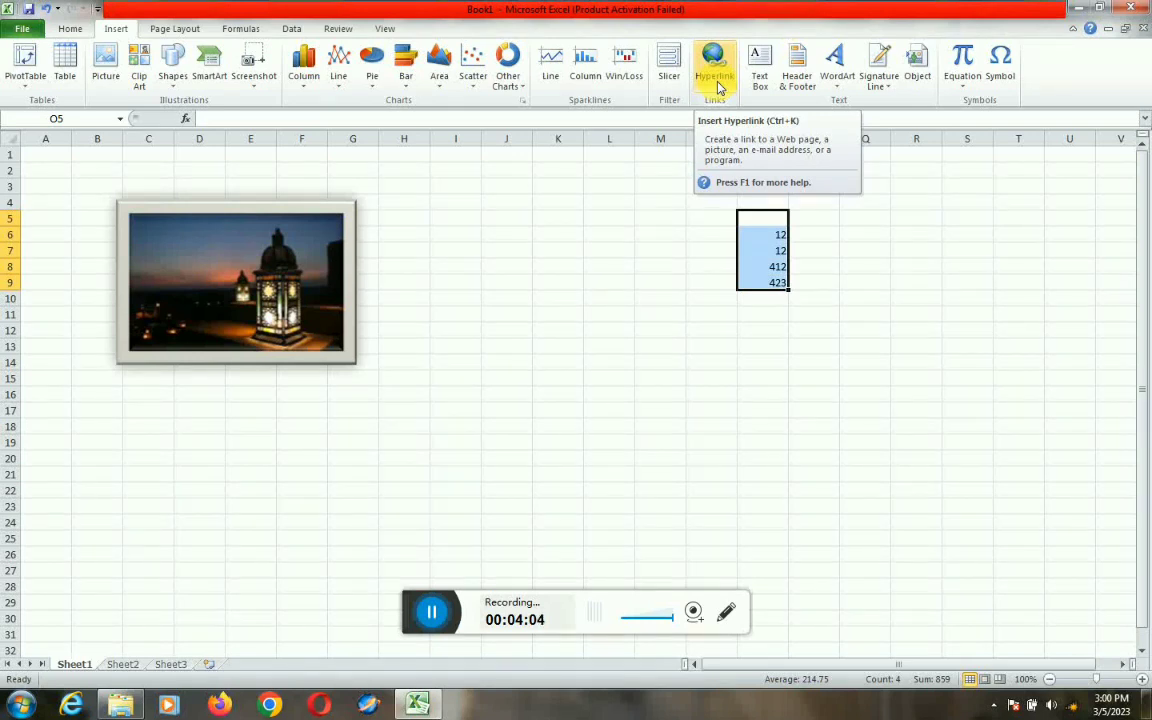
Insert a hyperlink in cell K10 with the Desktop as the lookup folder and a short surname as the address.
left_click(546, 302)
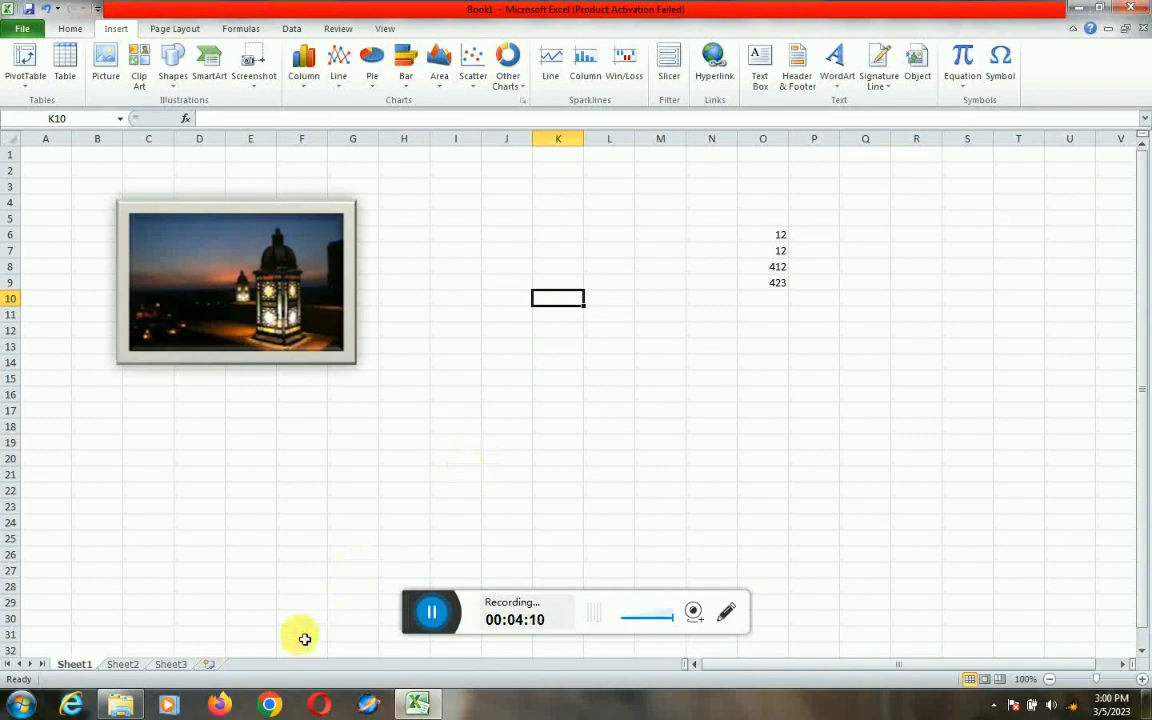
left_click(713, 66)
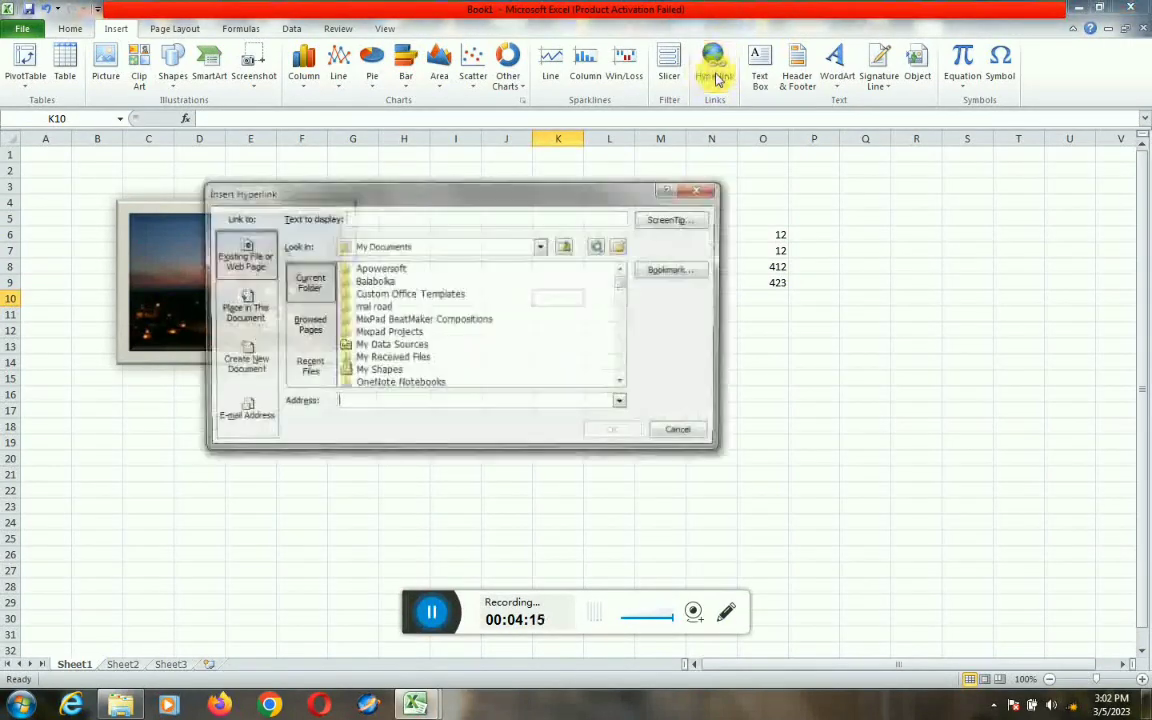
left_click(541, 246)
left_click(442, 262)
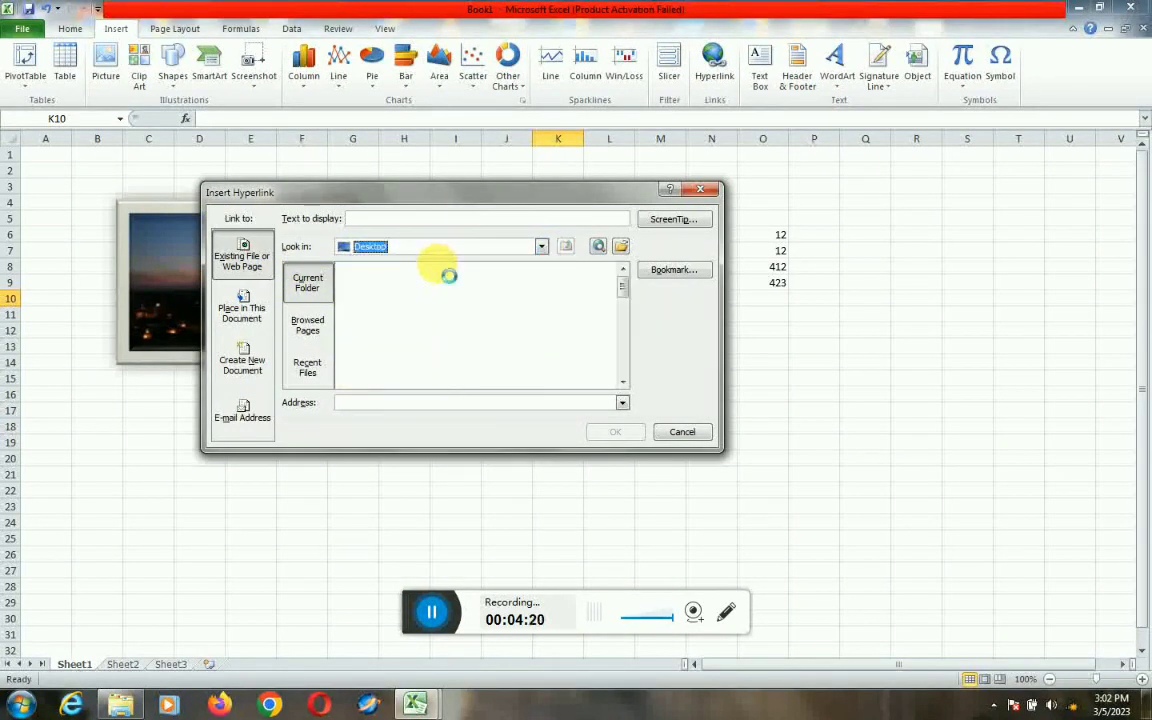
left_click(623, 384)
left_click(527, 403)
type("khan")
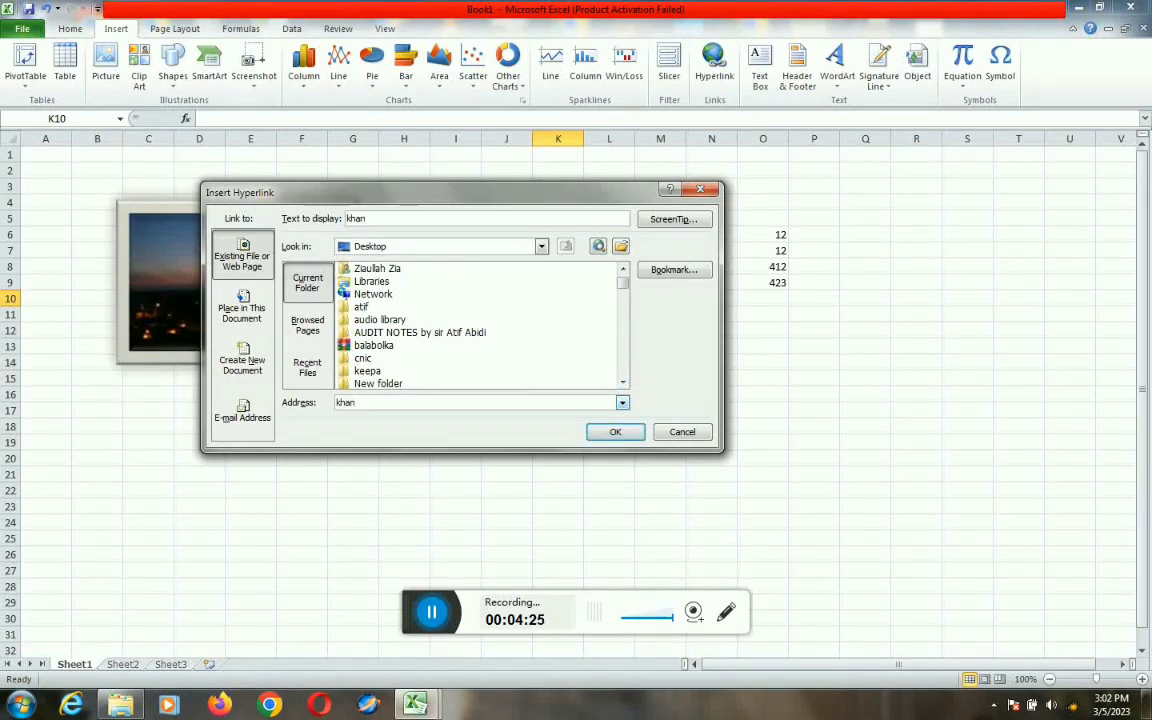
key("Return")
key("Return")
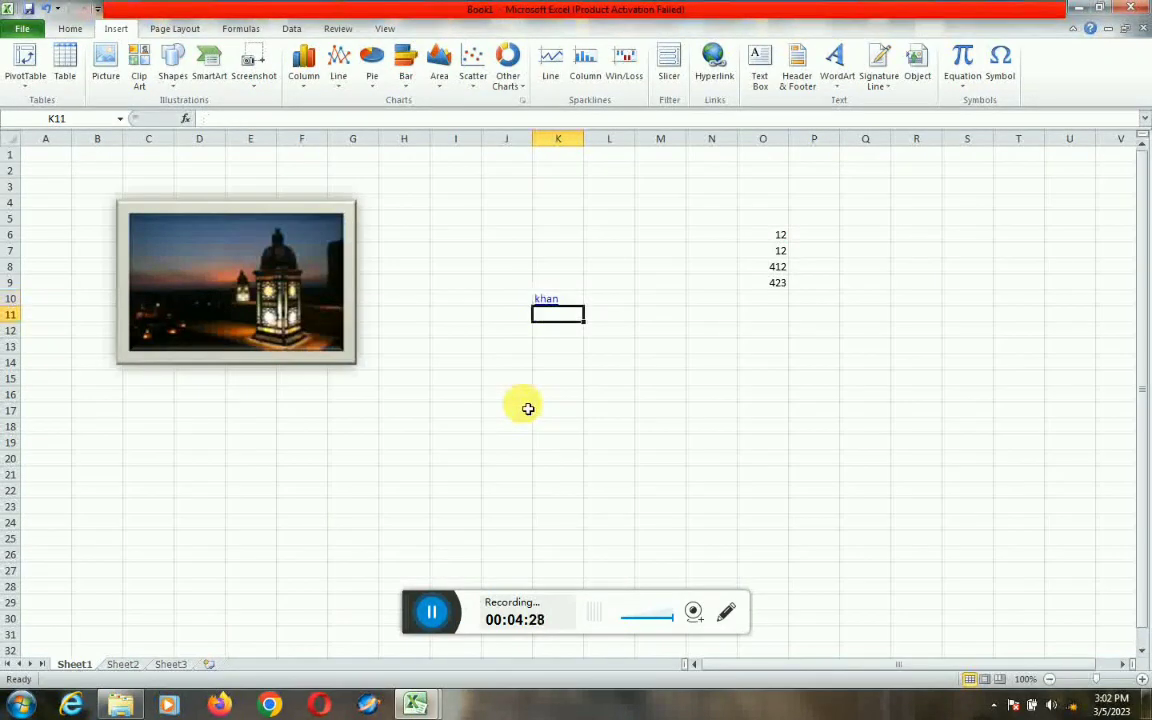
Follow the hyperlink in cell K10 to test its target.
key("Return")
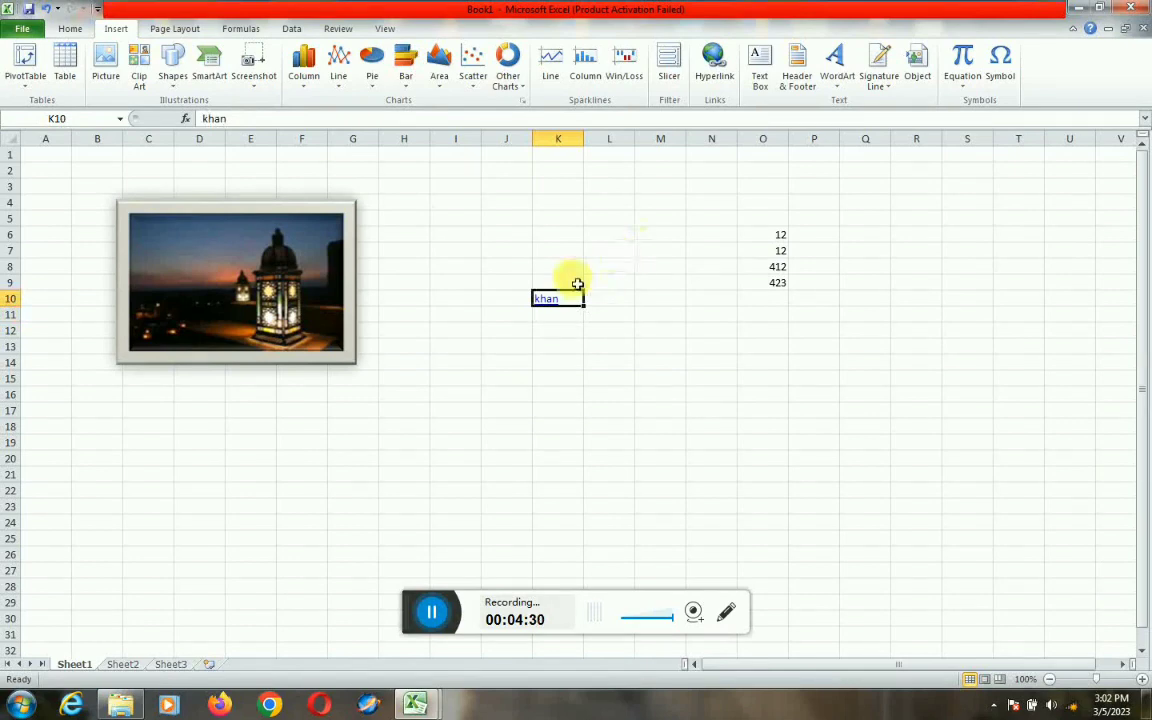
left_click(549, 300)
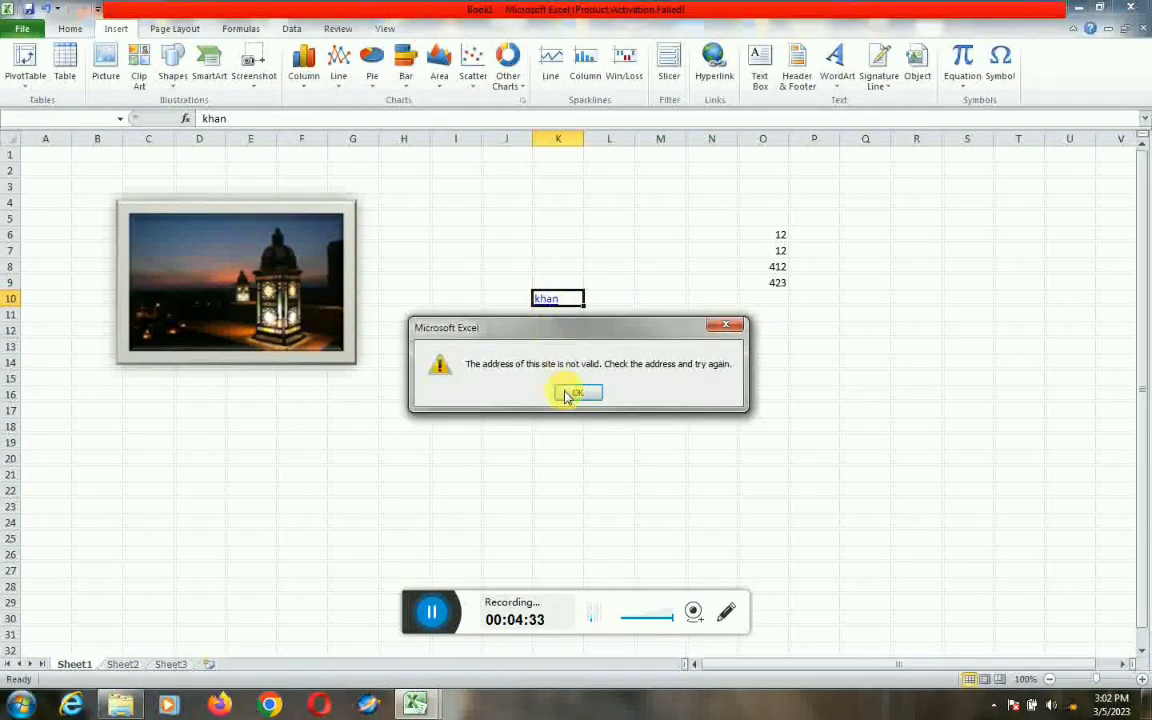
Insert a hyperlink in cell M10 to the image file games4 on the Desktop.
left_click(640, 299)
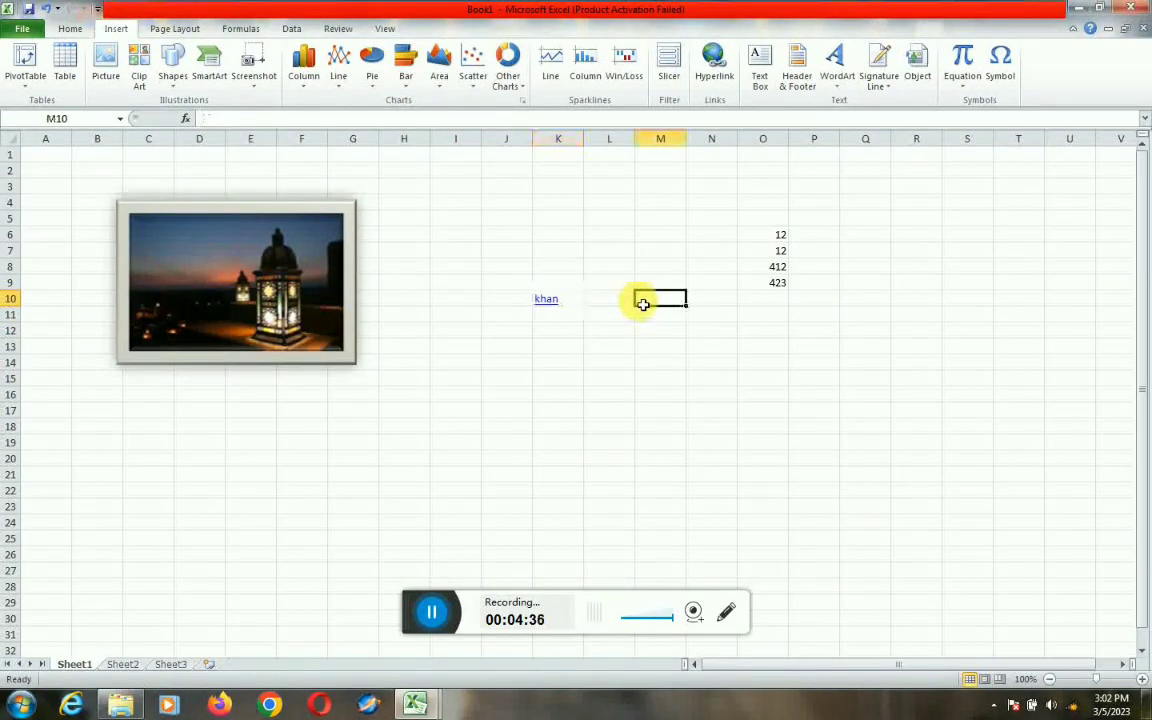
left_click(714, 62)
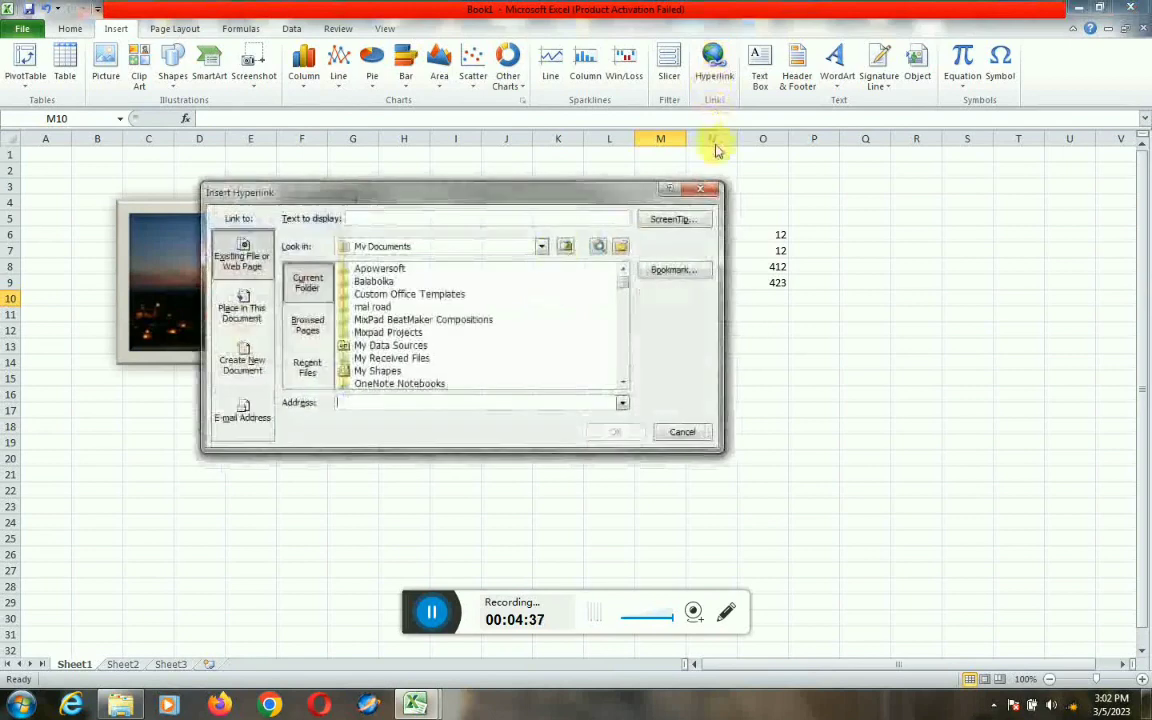
left_click(540, 247)
left_click(364, 263)
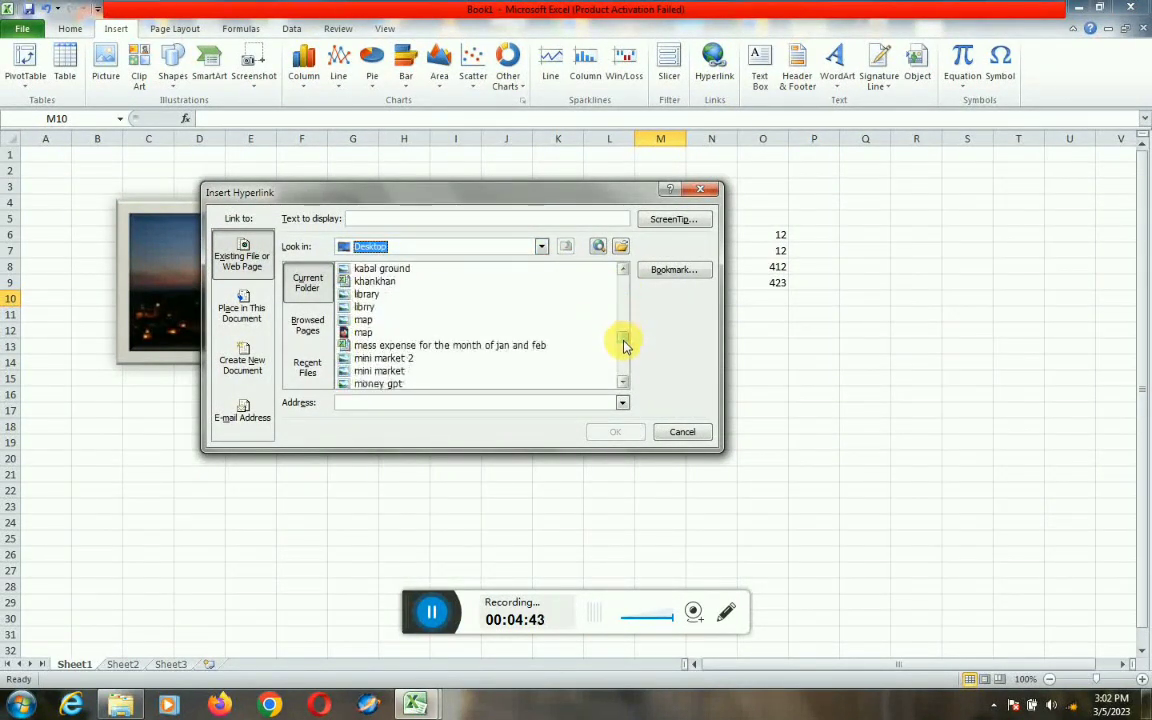
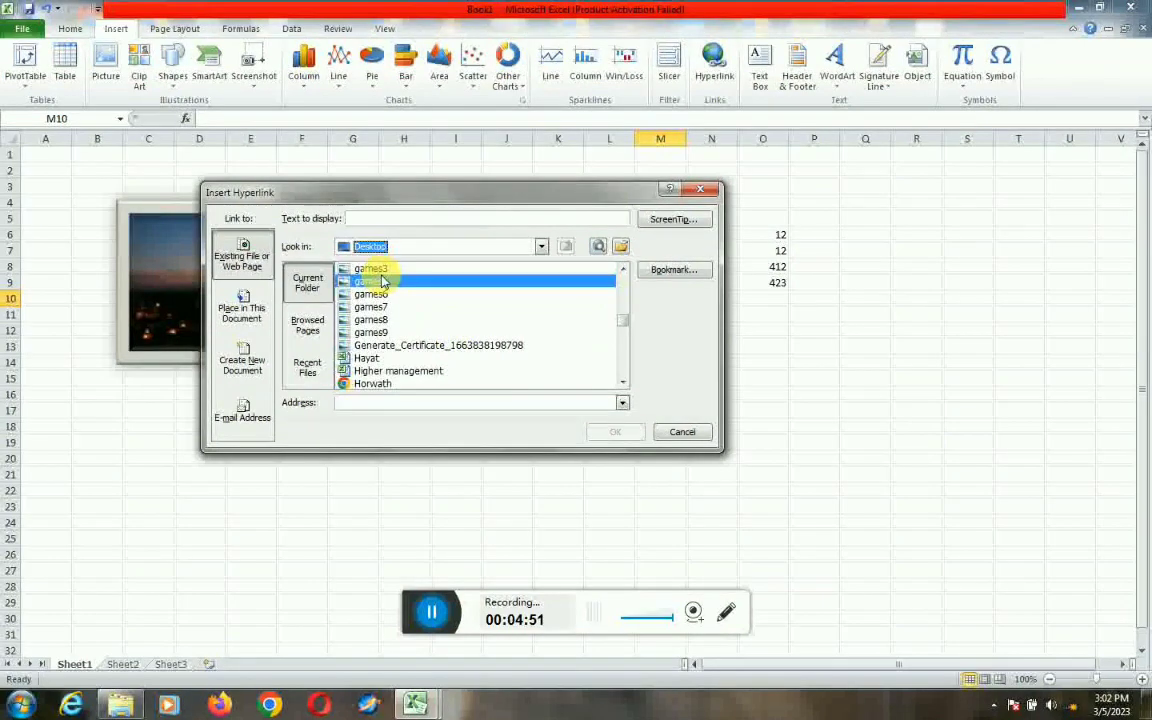
left_click(375, 281)
left_click(602, 436)
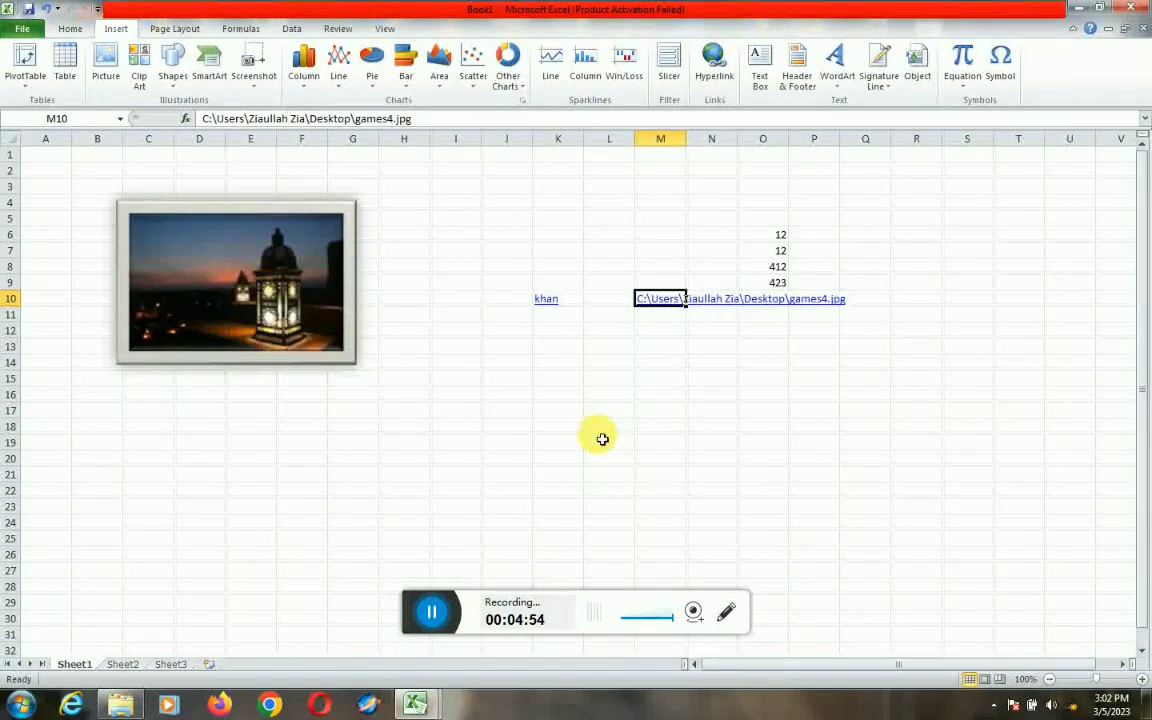
Follow the games4.jpg hyperlink in cell M10 to view the image, and return to the Book1 workbook.
left_click(755, 429)
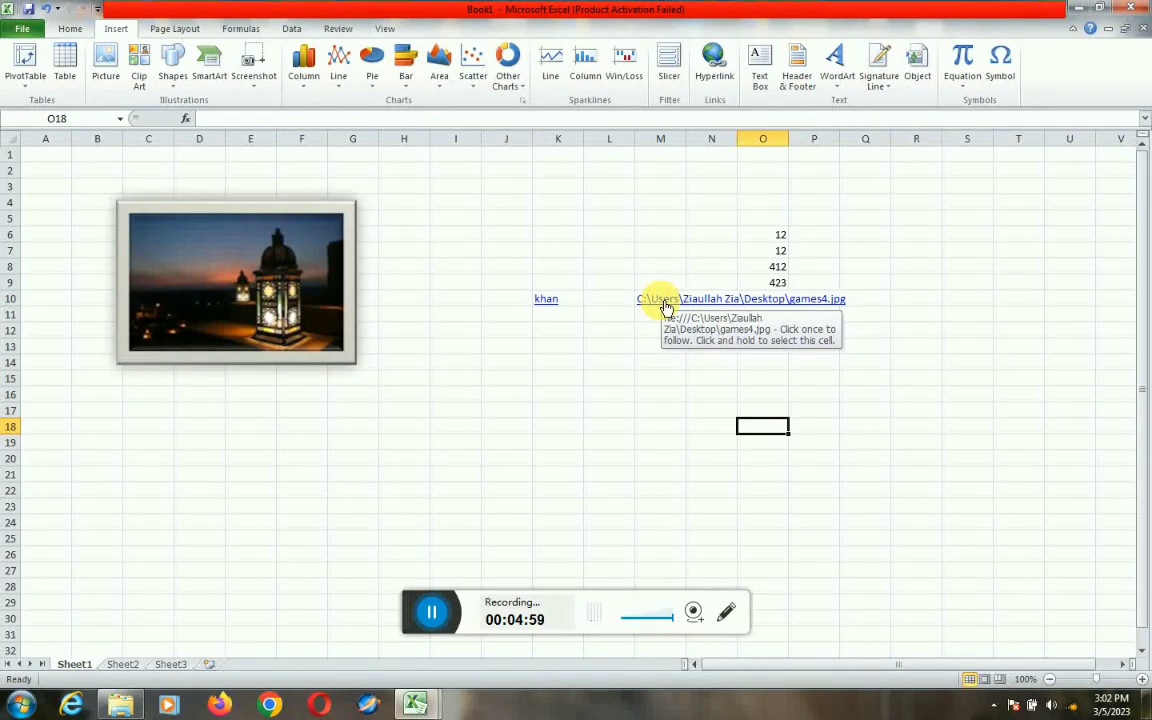
left_click(667, 306)
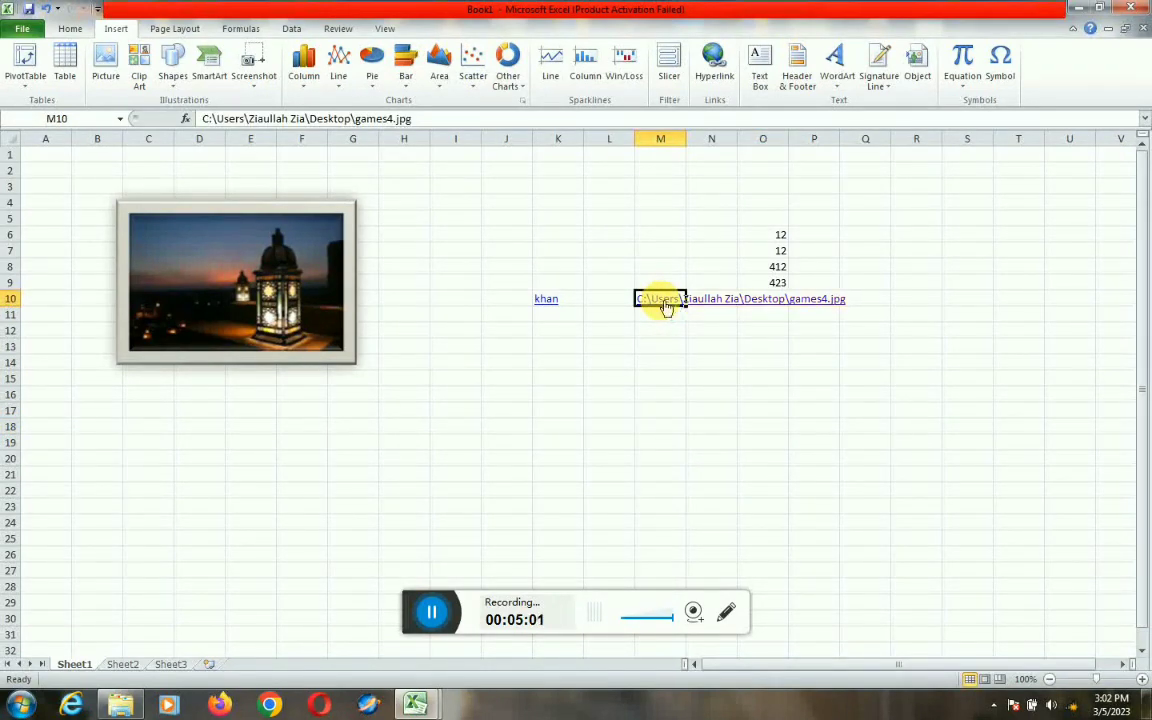
left_click(665, 305)
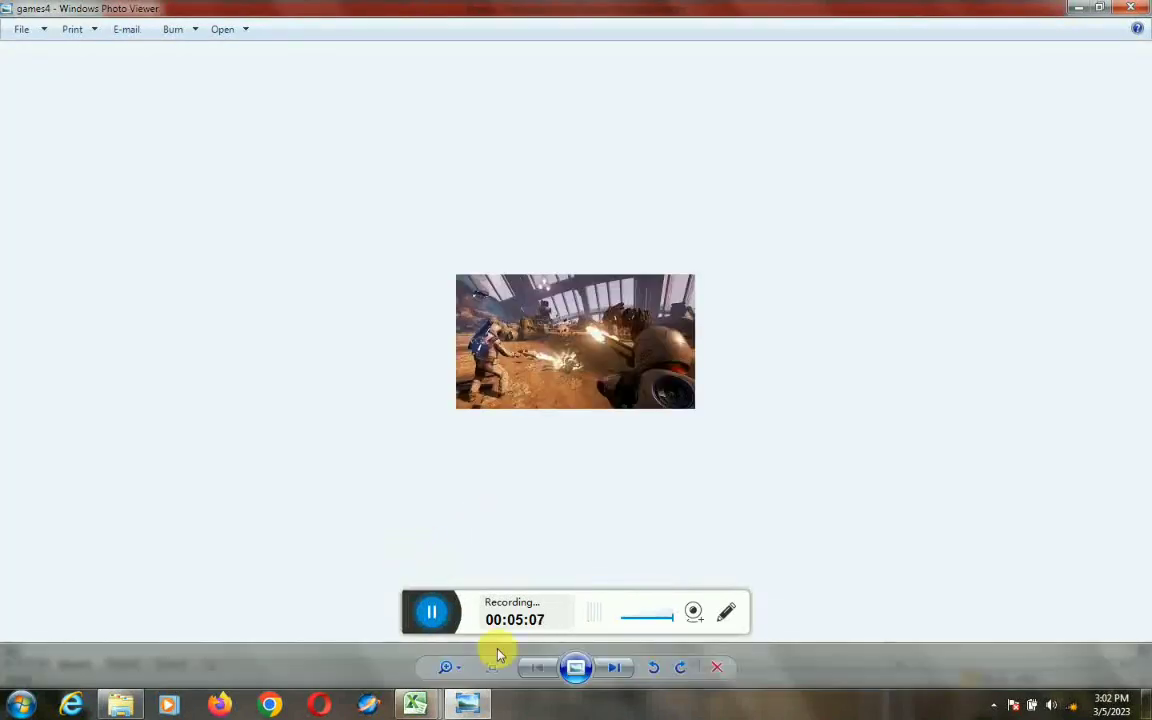
mouse_move(416, 704)
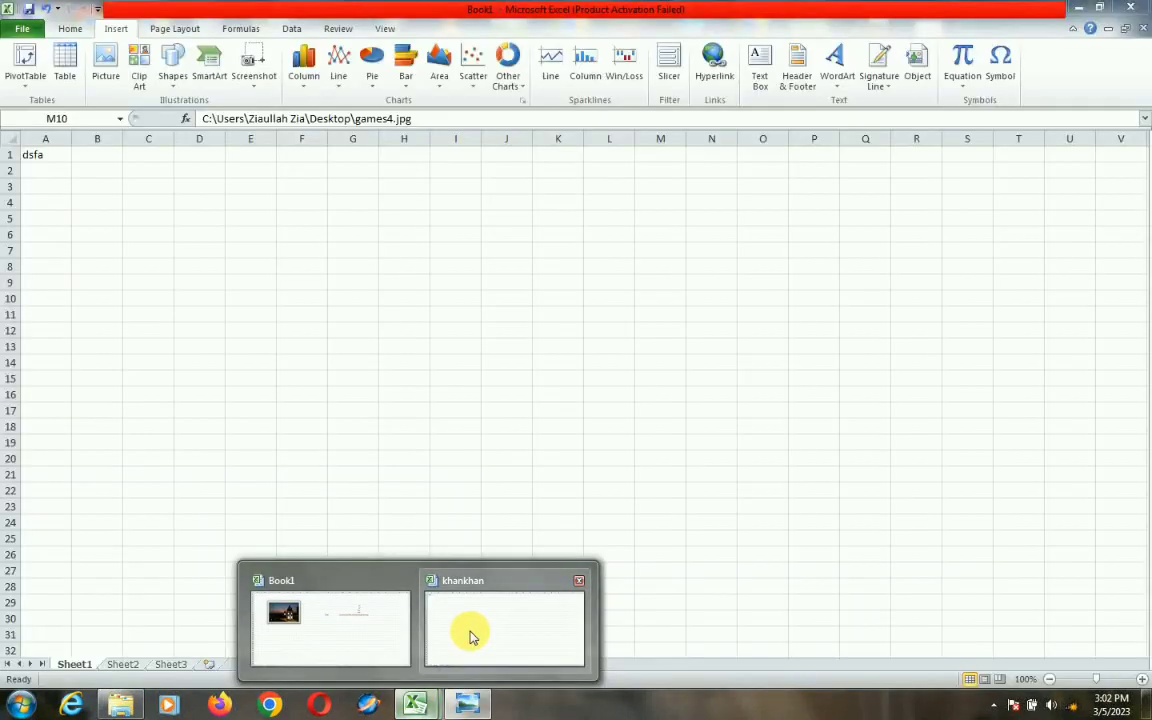
left_click(360, 625)
left_click(609, 490)
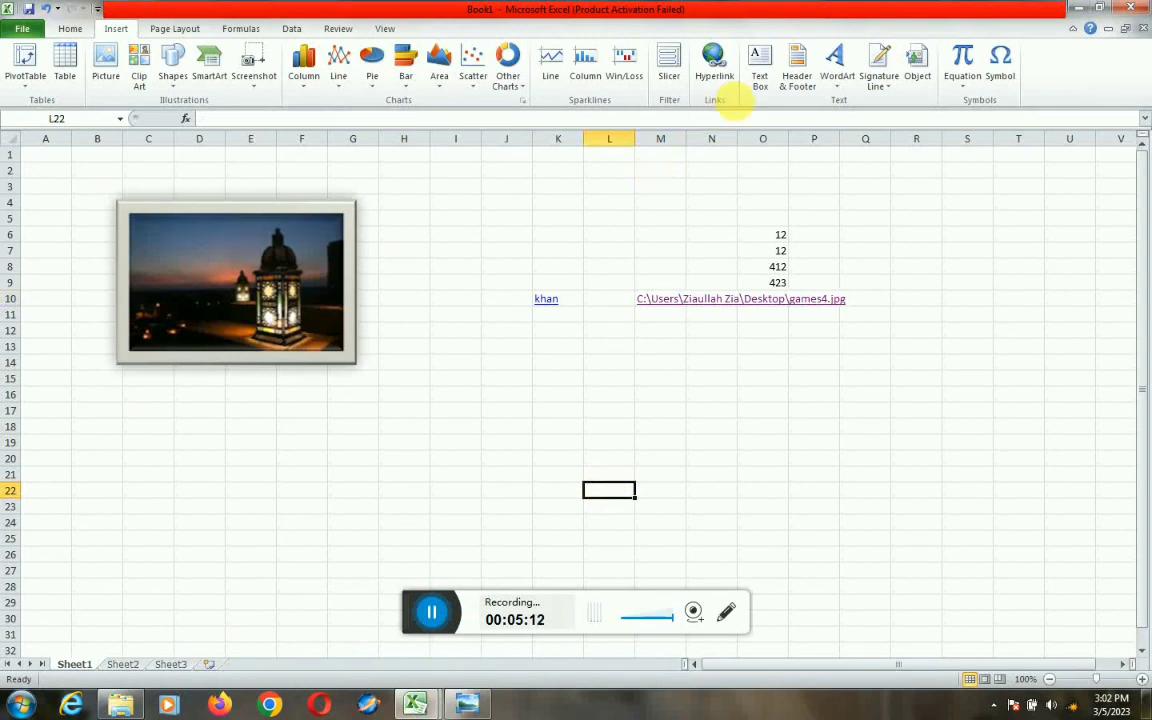
Draw a text box over about J18 to P26 and enter "safkjsdf", "kjdsjf" and "kasdjfklkaf" on separate lines.
left_click(762, 88)
mouse_move(494, 423)
left_mouse_down()
mouse_move(548, 429)
mouse_move(806, 566)
left_mouse_up()
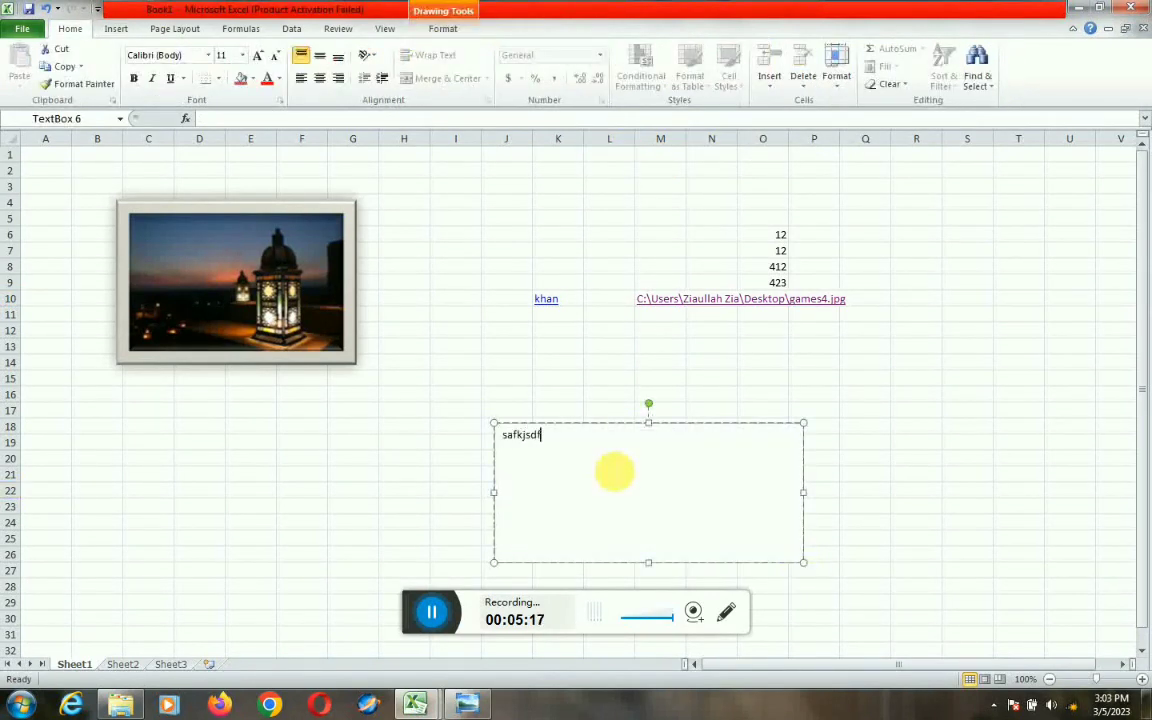
type("kaf")
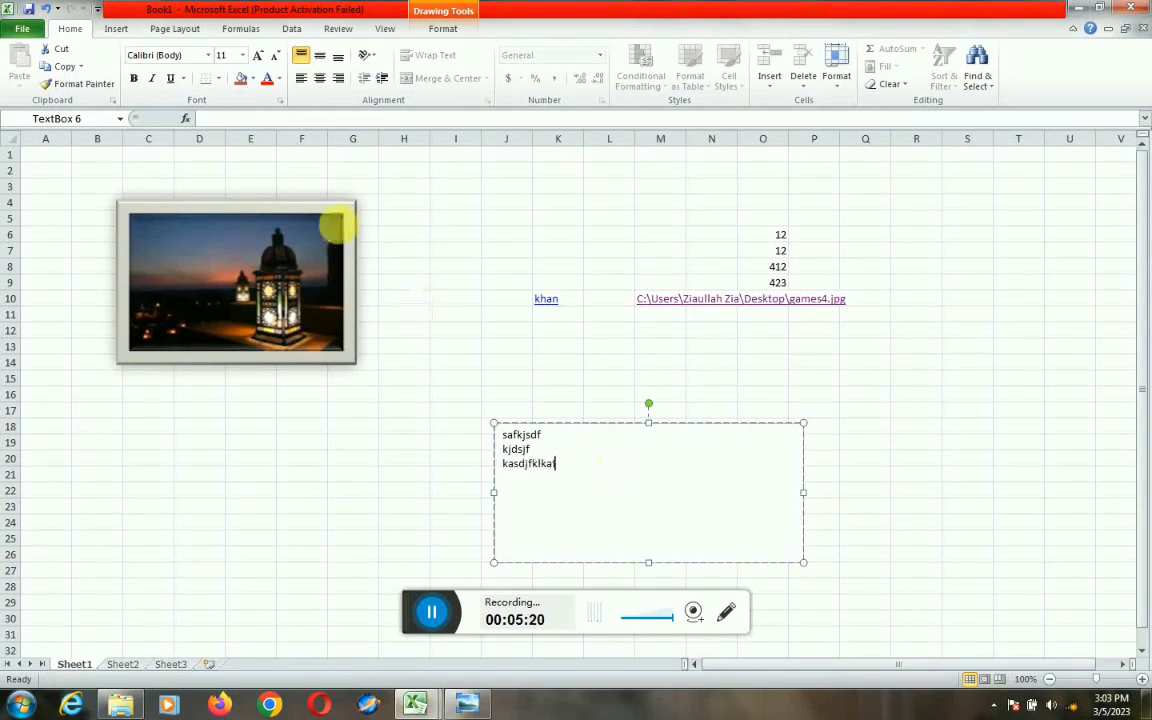
Draw a small text box over the upper-left part of the lantern picture, enter sample text and leave the box blank.
left_click(300, 240)
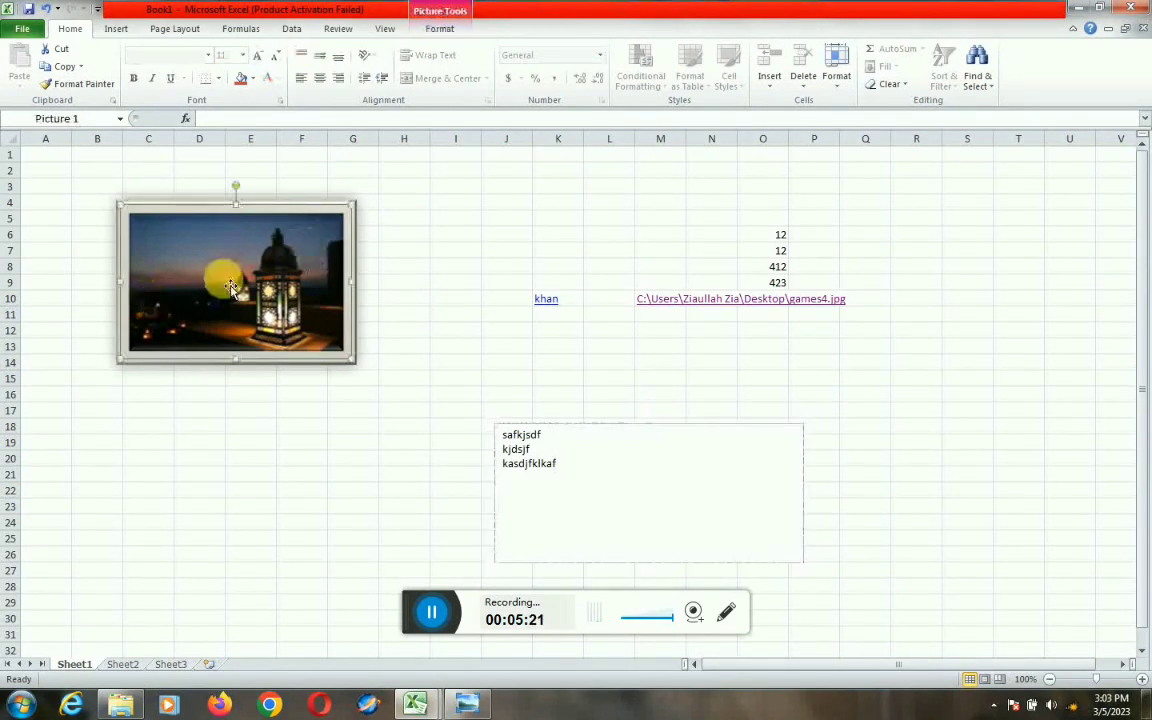
left_click(609, 283)
left_click(118, 28)
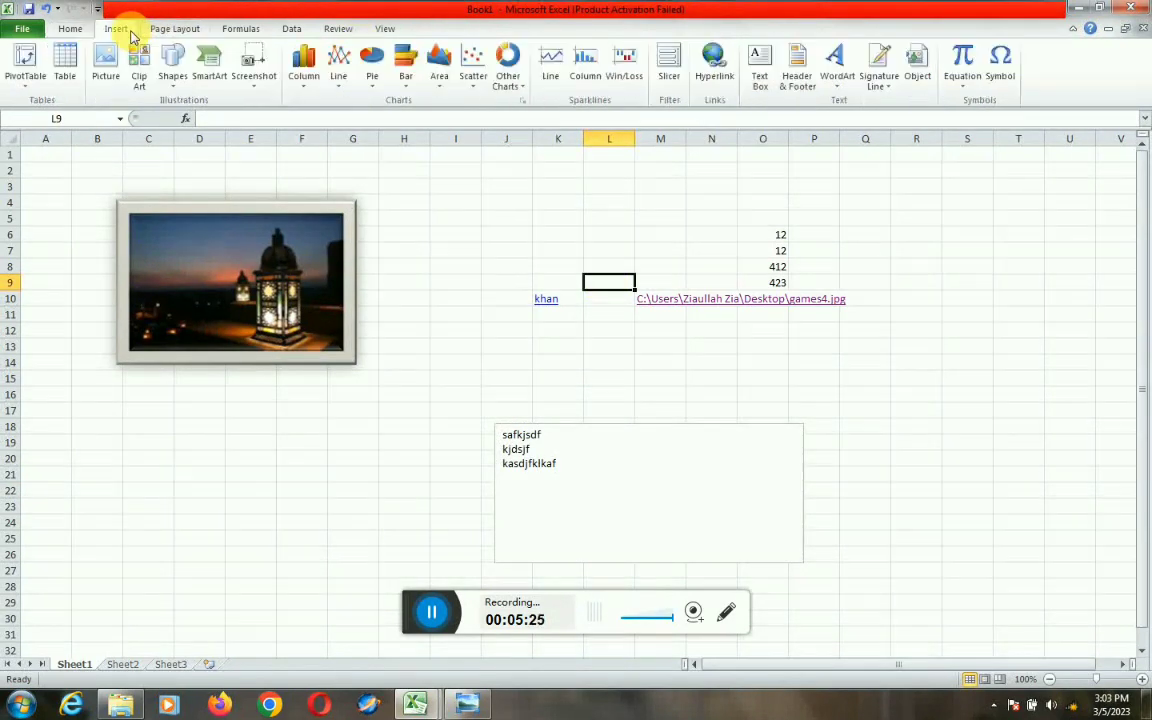
left_click(759, 70)
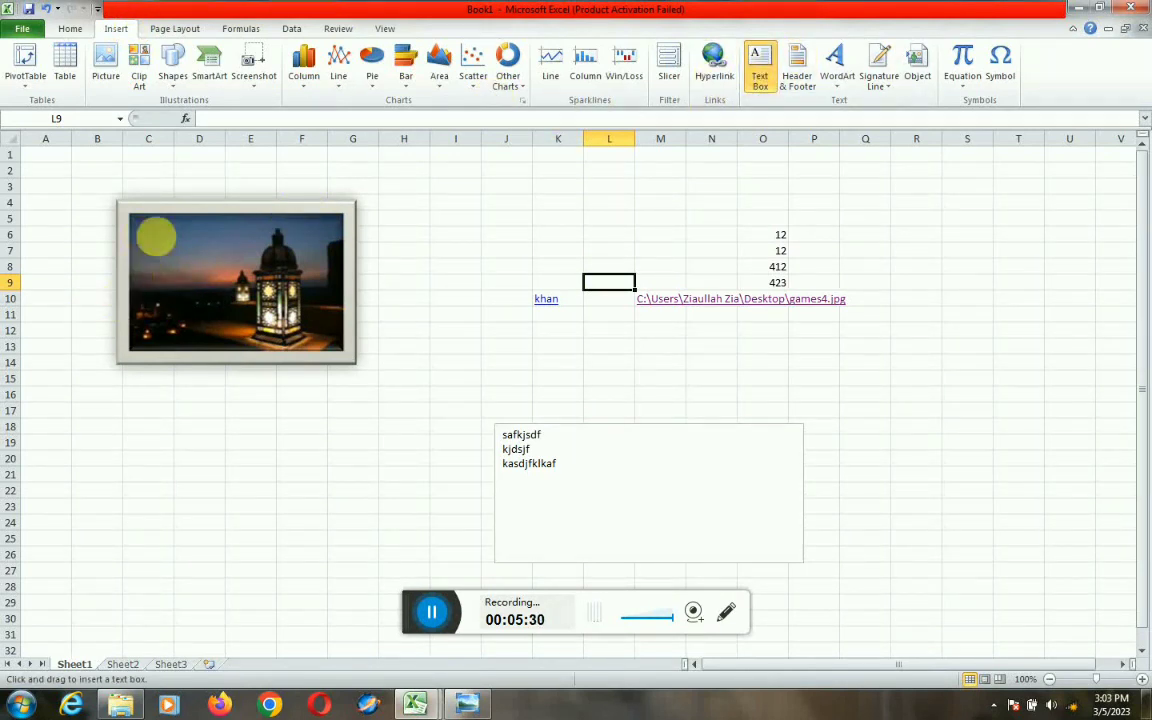
left_click_drag(145, 235, 219, 285)
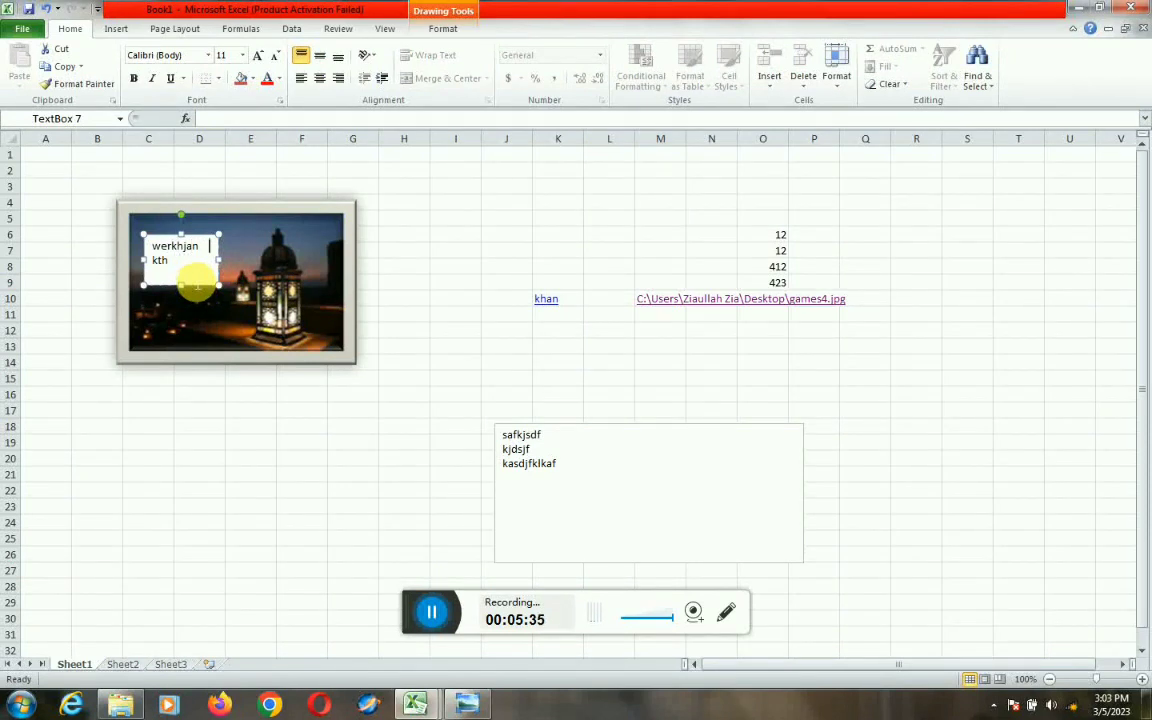
left_click(510, 236)
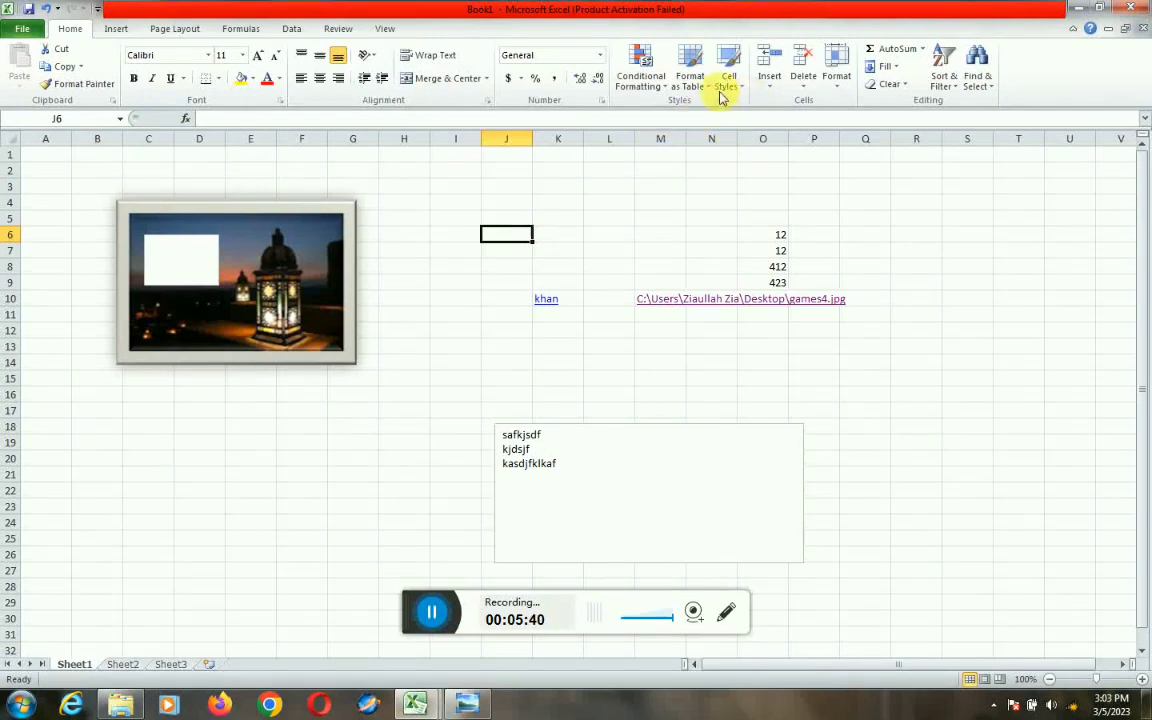
Add a page header to the sheet with the software house's name in the centre section.
left_click(117, 30)
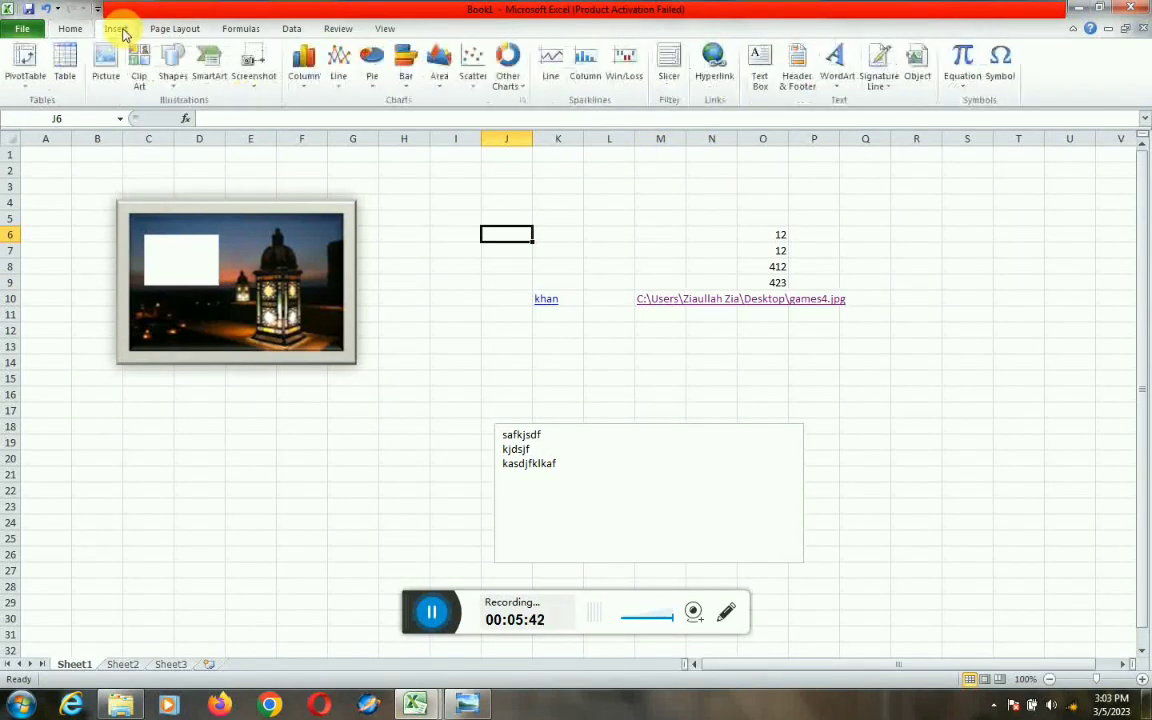
left_click(800, 95)
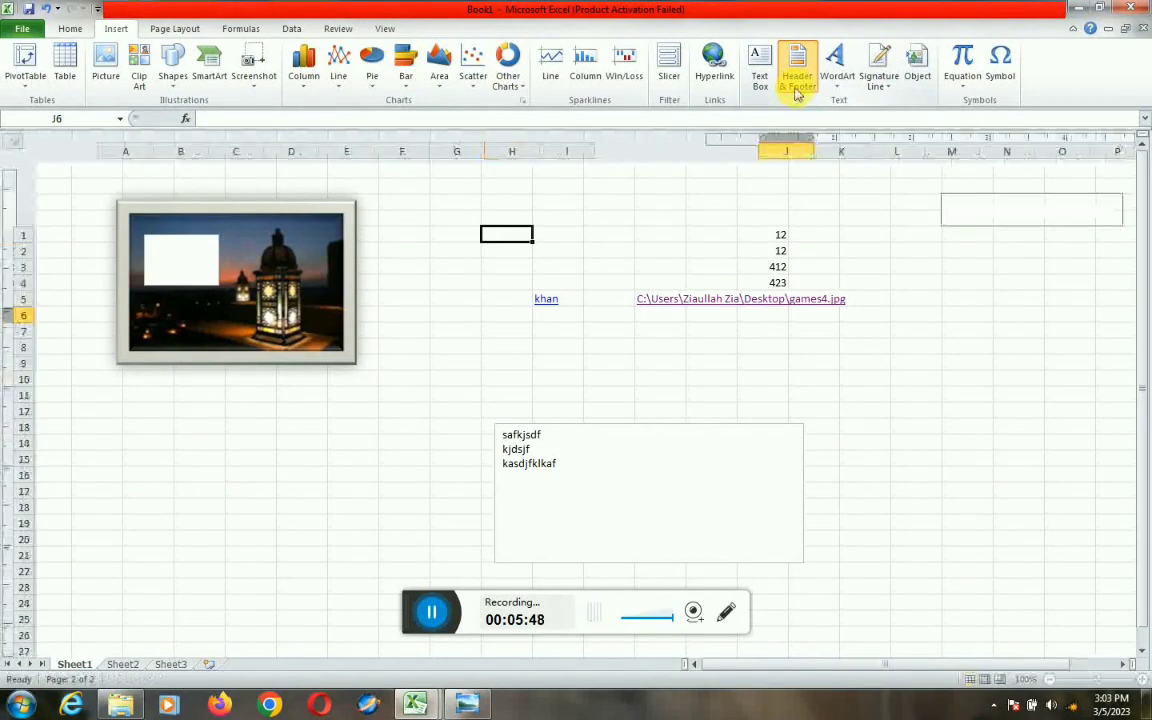
left_click(385, 208)
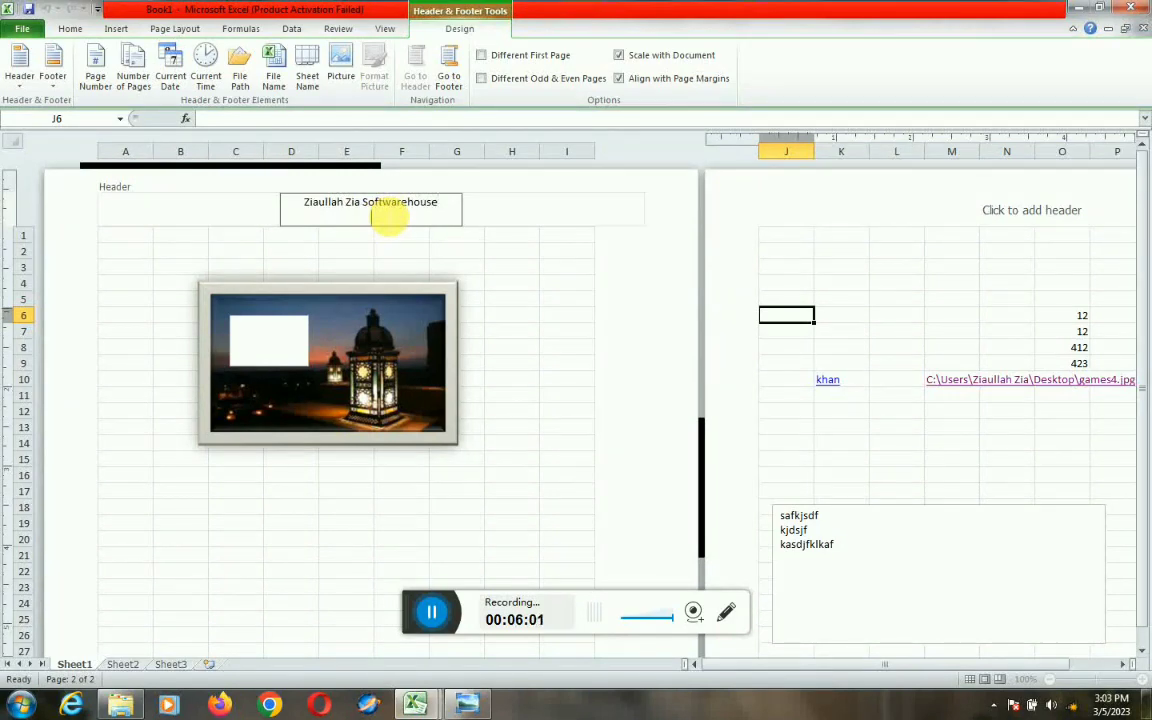
left_click(569, 314)
Examine how the header repeats across the neighbouring pages and look through the rows down to row 42.
left_click(945, 291)
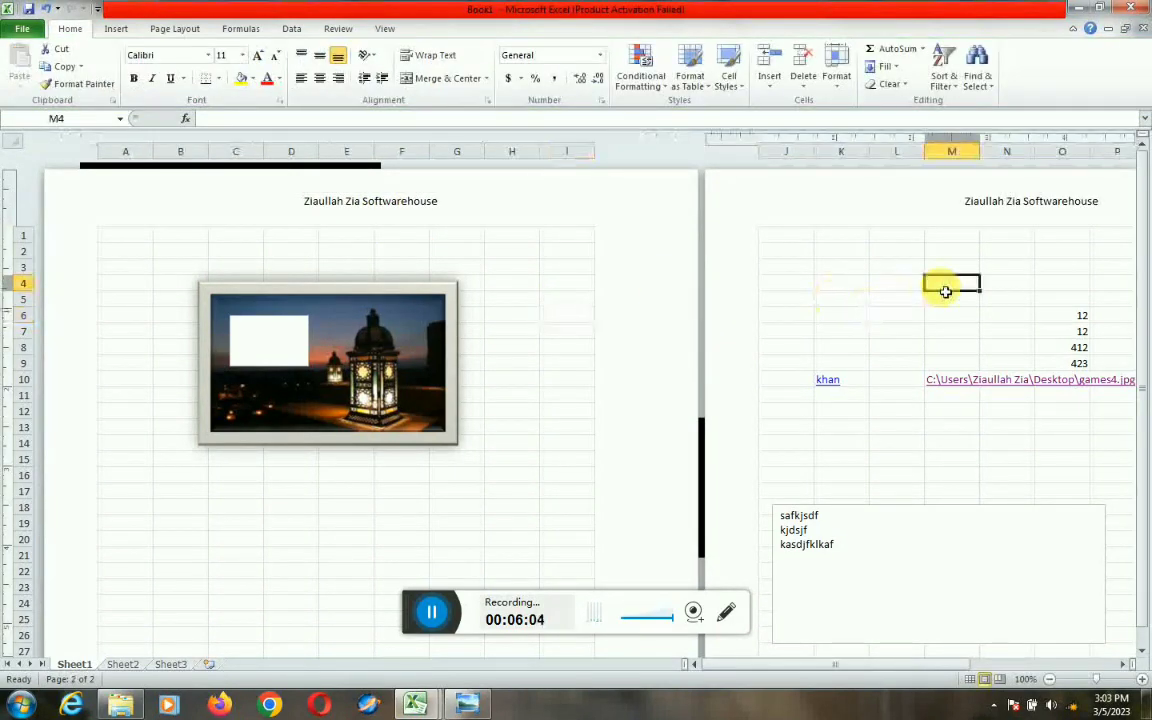
key("Right")
key("Right")
key("Right")
key("Right")
key("Right")
key("Right")
key("Right")
key("Right")
key("Right")
key("Right")
key("Right")
key("Right")
key("Right")
key("Right")
key("Right")
key("Right")
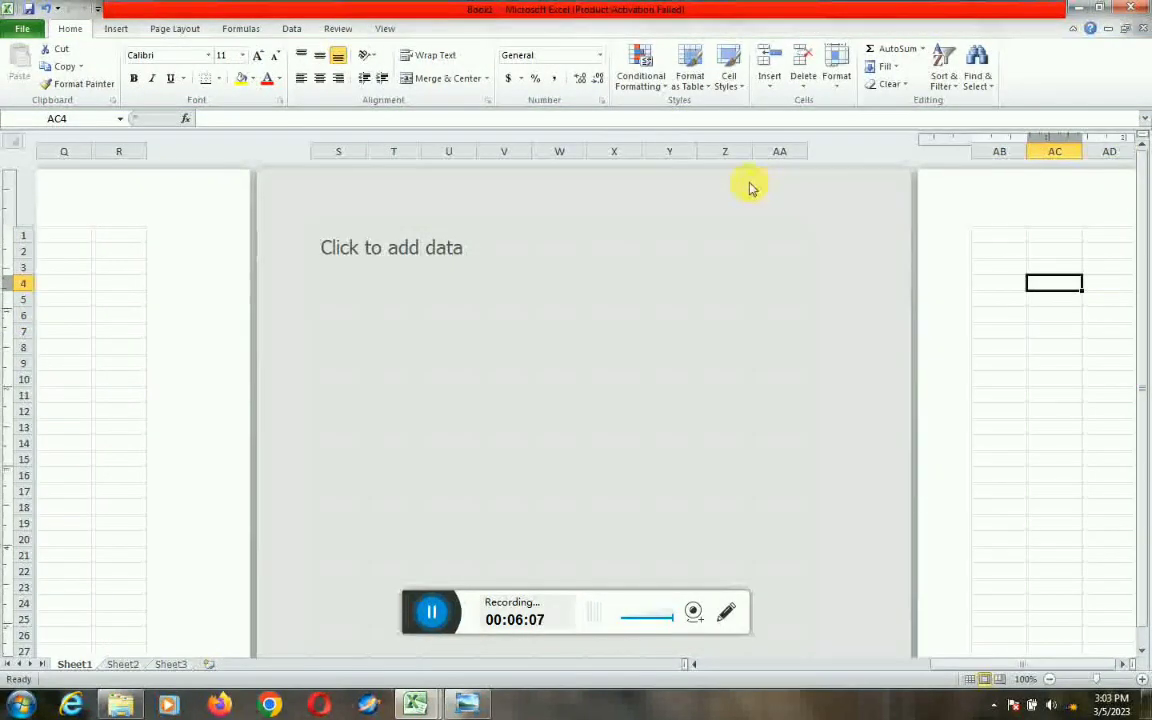
key("Left")
key("Left")
key("Left")
key("Left")
key("Left")
key("Left")
key("Left")
key("Left")
key("Left")
key("Left")
key("Left")
key("Left")
key("Left")
key("Left")
key("Left")
key("Left")
key("Left")
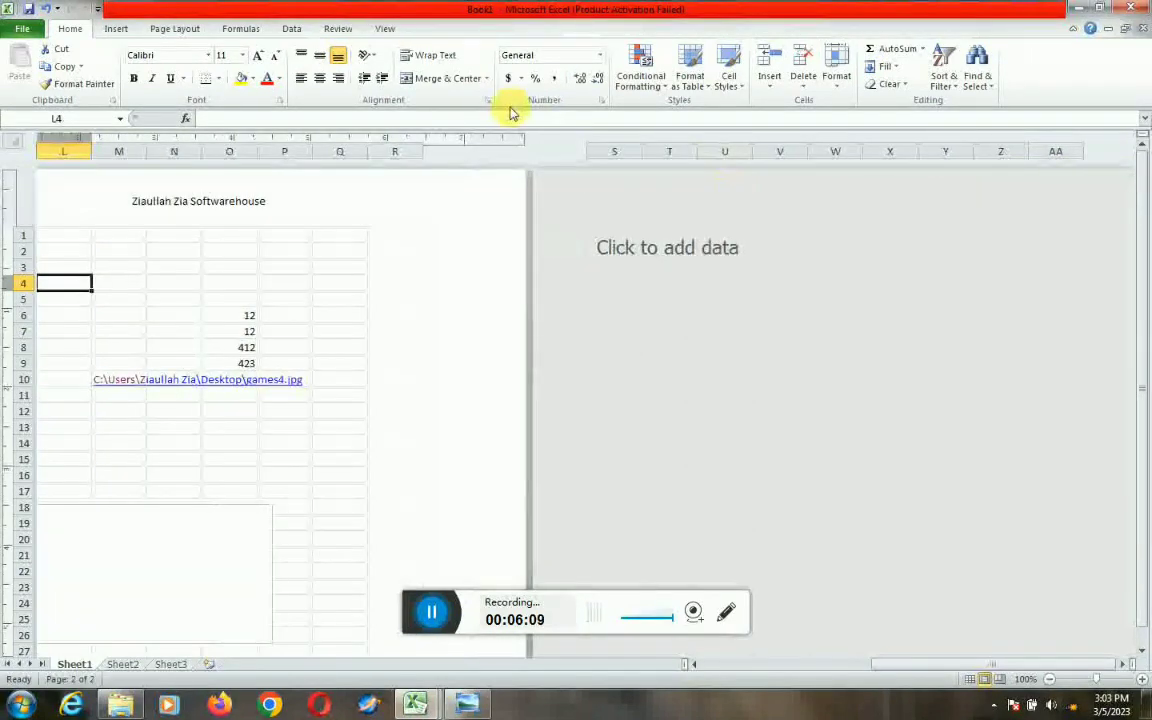
key("Left")
key("Left")
key("Left")
key("Left")
key("Left")
key("Left")
key("Left")
key("Left")
key("Left")
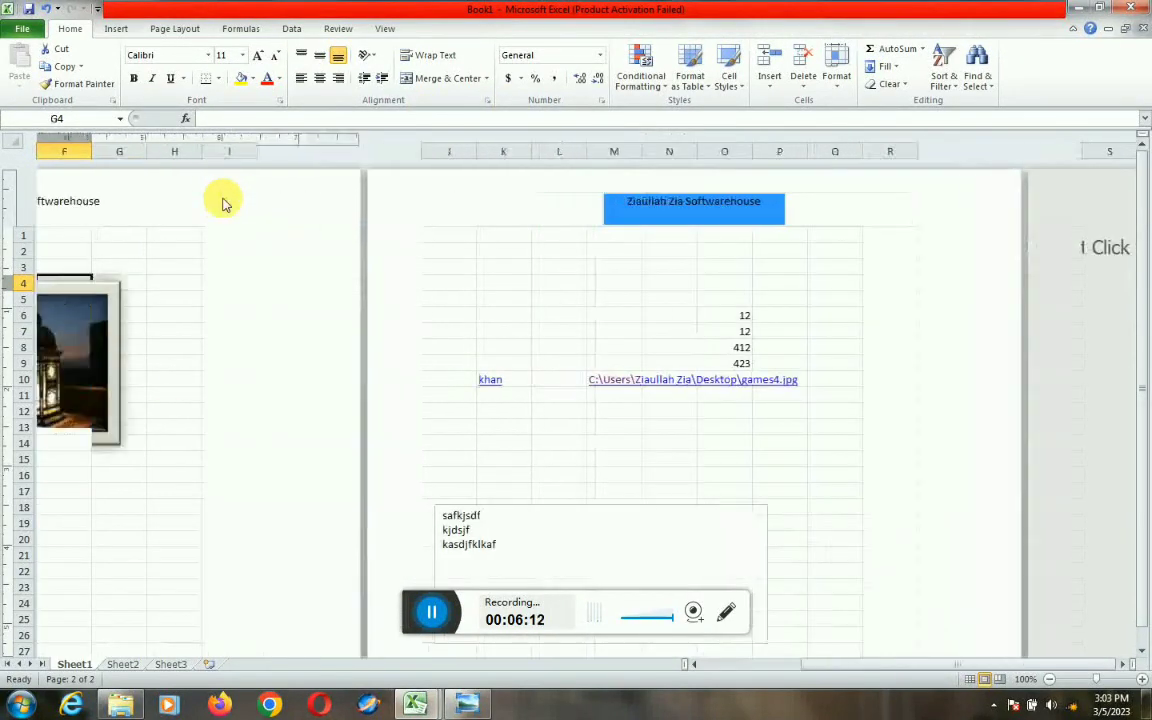
key("Down")
key("Down")
key("Down")
key("Down")
key("Down")
key("Down")
key("Down")
key("Down")
key("Down")
key("Down")
key("Down")
key("Down")
key("Down")
key("Down")
key("Down")
key("Down")
key("Down")
key("Down")
key("Down")
key("Down")
key("Down")
key("Down")
key("Down")
key("Down")
key("Down")
key("Down")
key("Down")
key("Down")
key("Down")
key("Down")
key("Down")
key("Down")
key("Down")
key("Down")
key("Down")
key("Down")
key("Down")
key("Down")
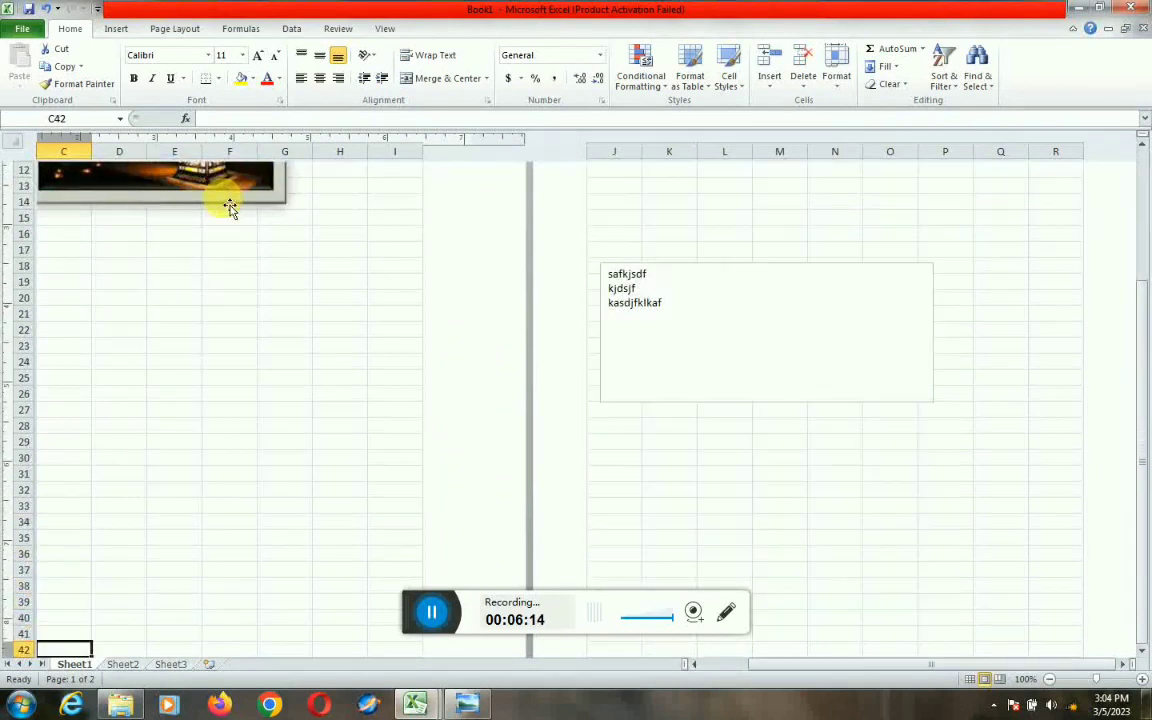
Create WordArt in the black outlined style from the three lines of text in the large text box.
left_click(358, 285)
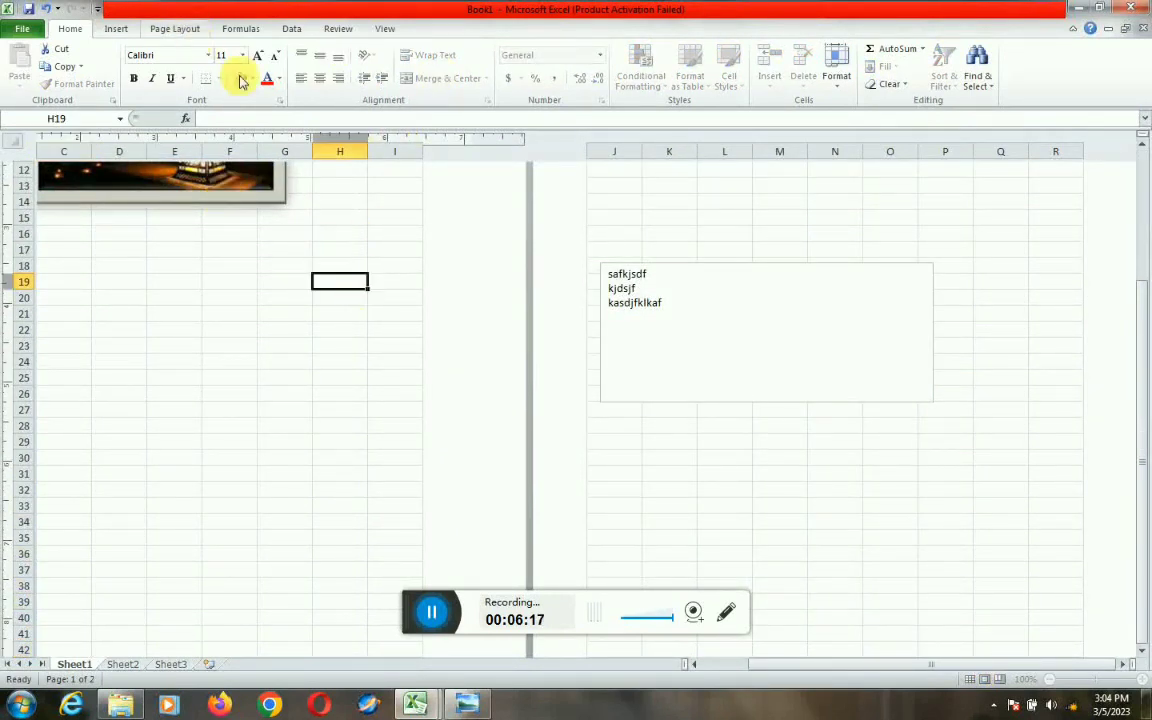
left_click(117, 29)
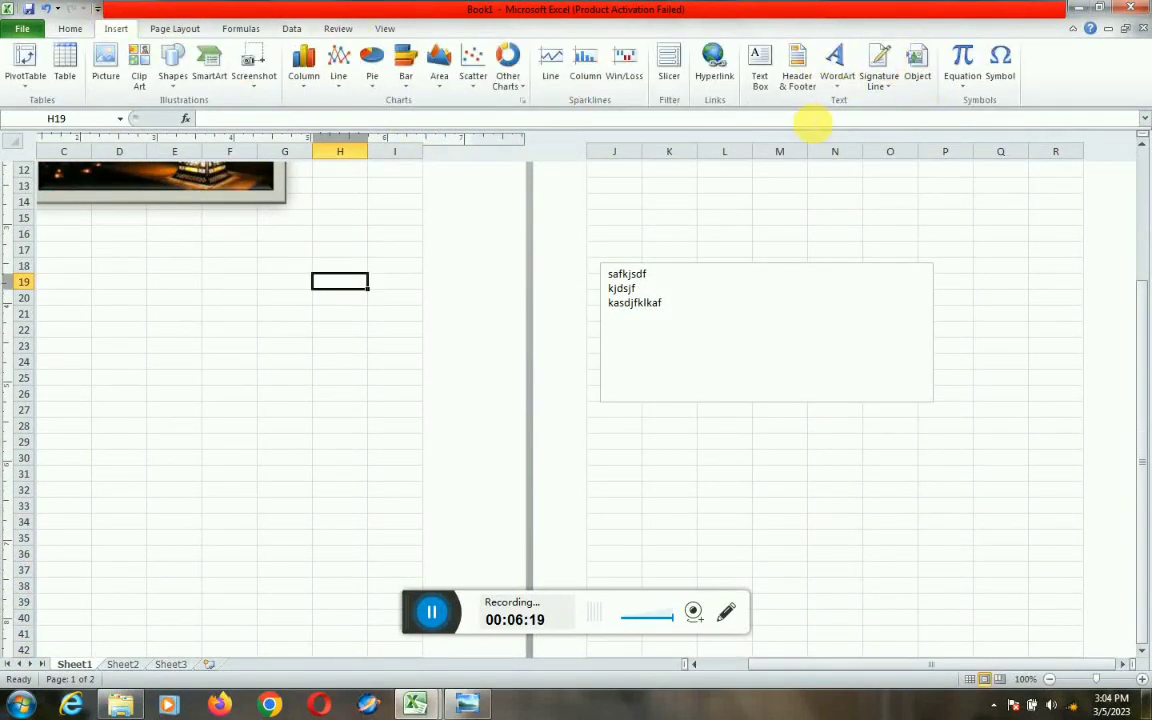
left_click(840, 92)
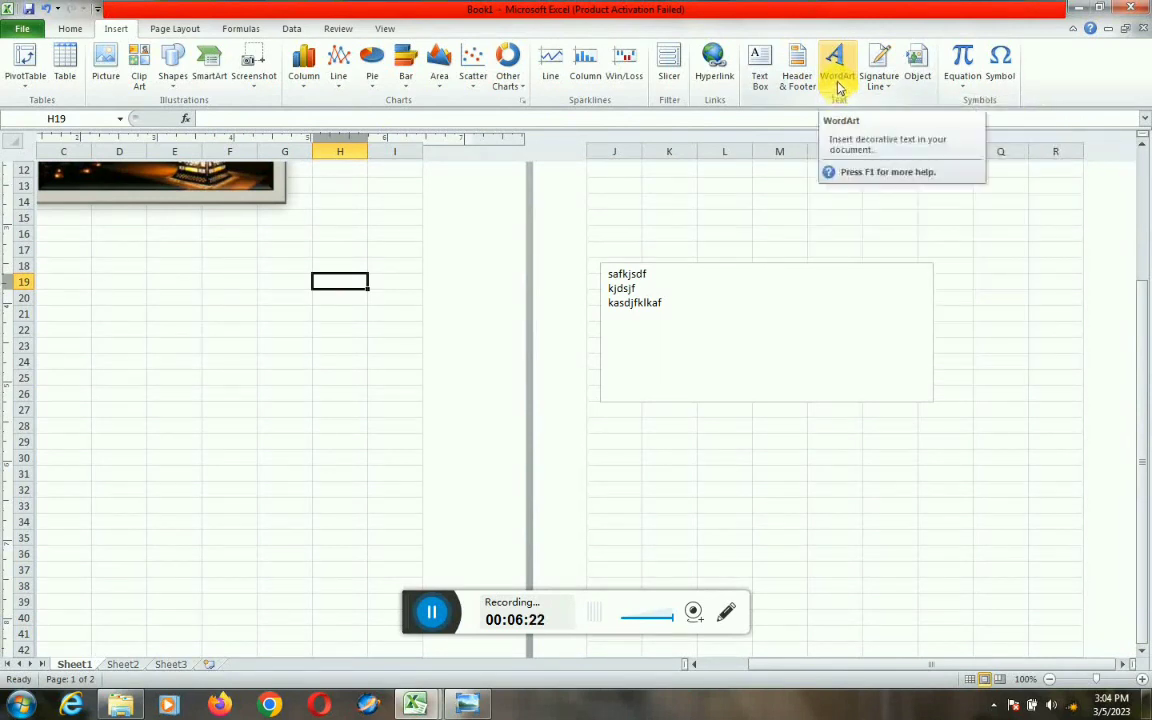
left_click(622, 287)
left_click_drag(676, 302, 607, 268)
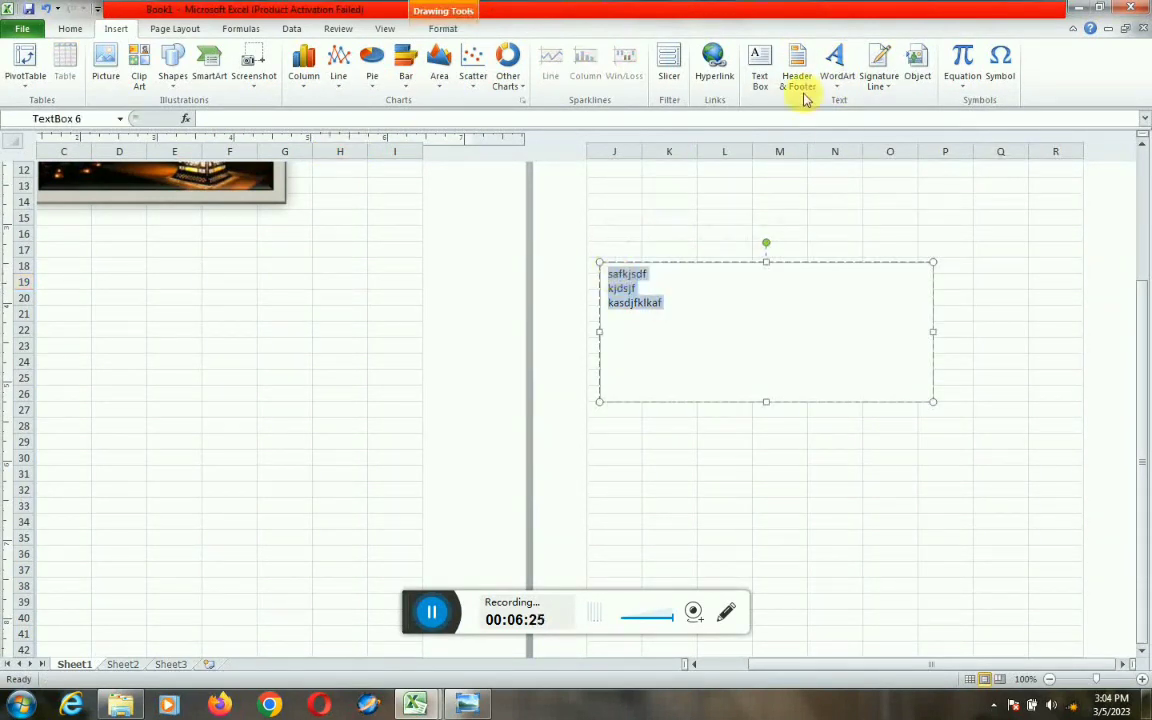
left_click(837, 86)
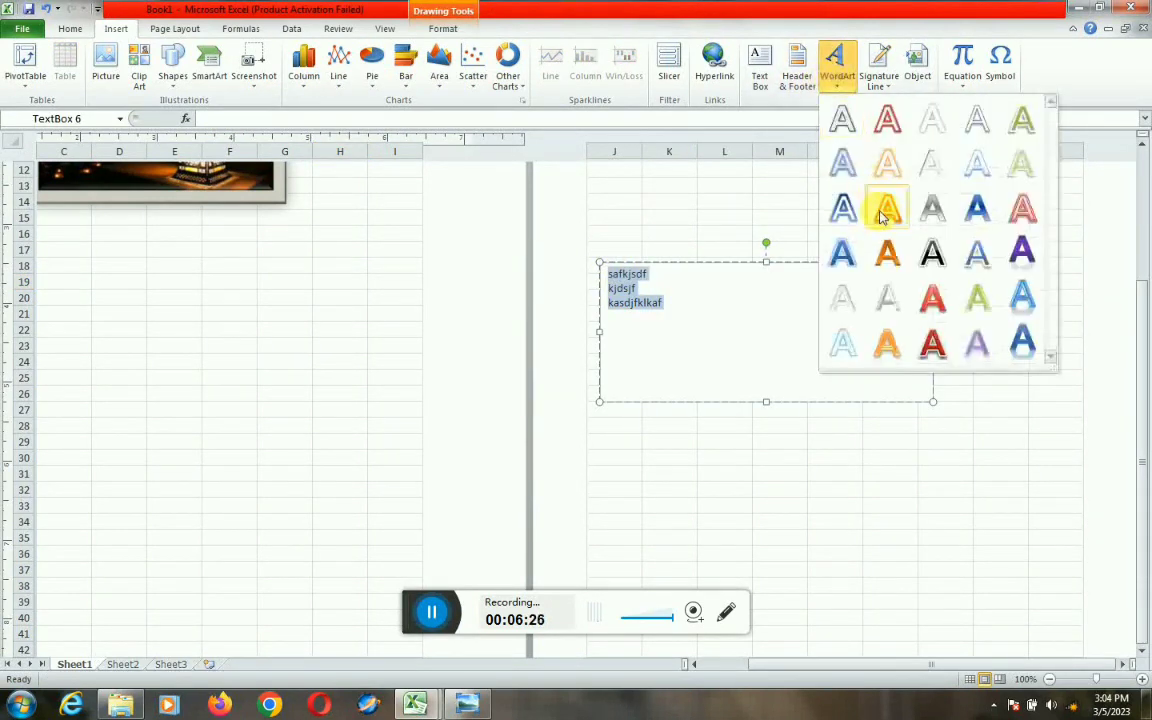
left_click(941, 254)
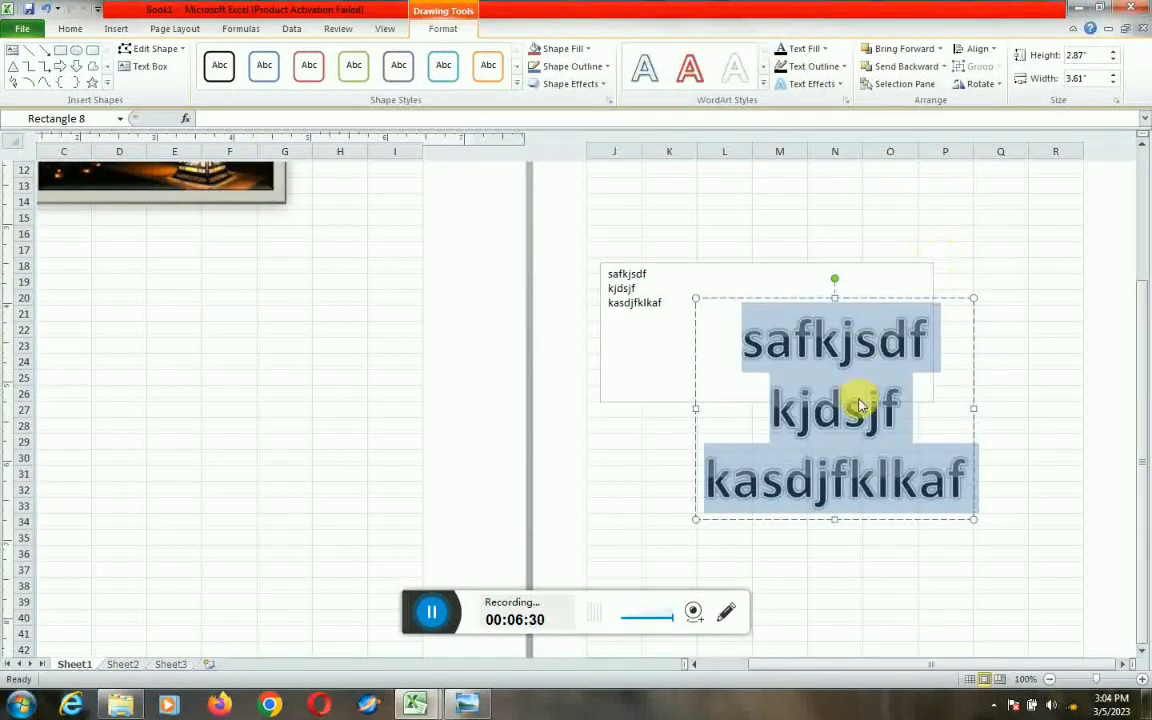
left_click(781, 398)
Set up an embedded object from the file animaker.mp4 on the Desktop, displayed as an icon.
left_click(128, 32)
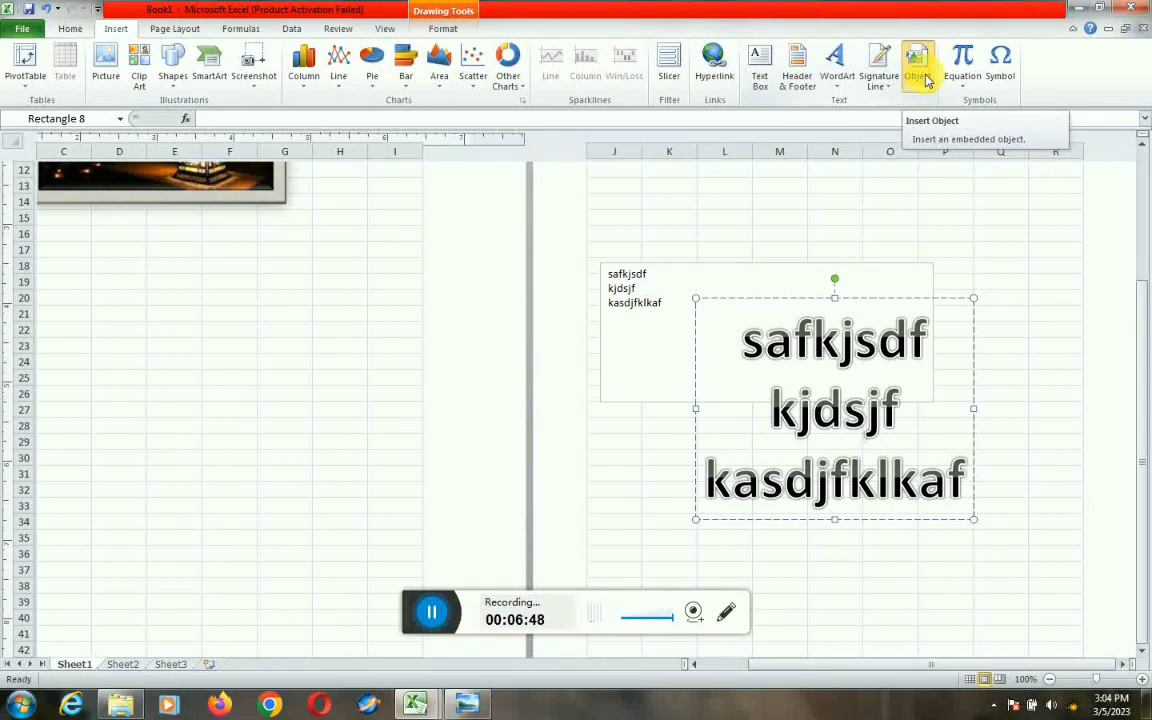
left_click(925, 76)
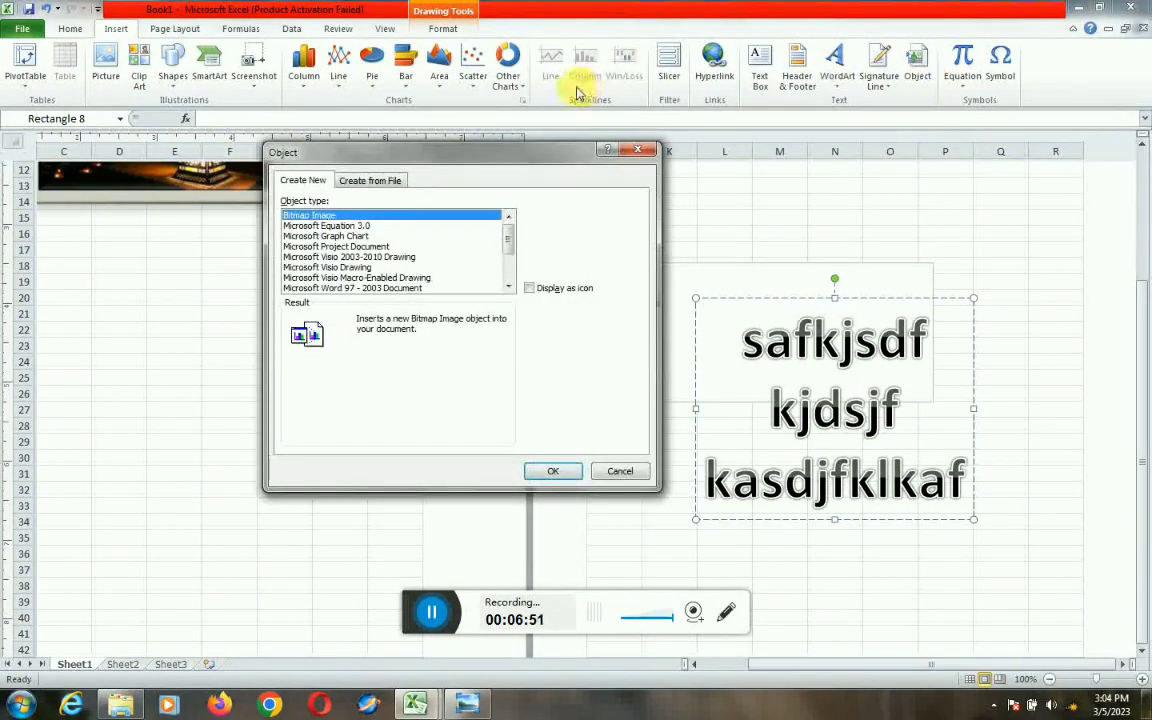
left_click(388, 186)
left_click(553, 218)
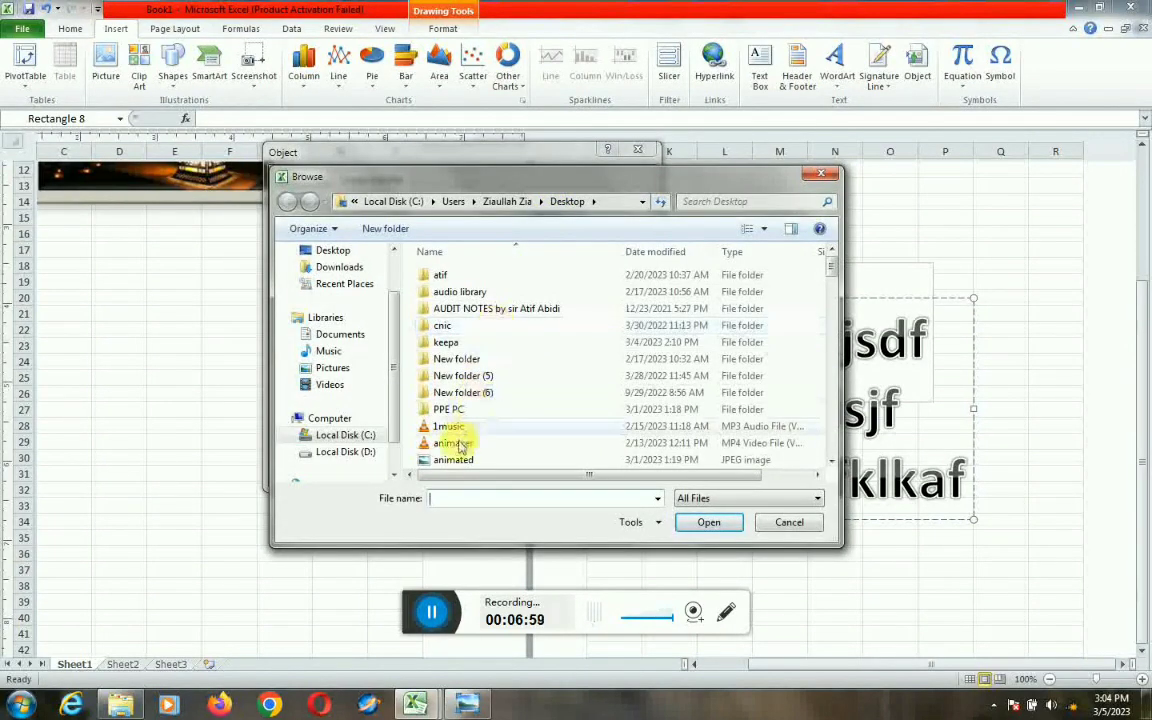
left_click(455, 443)
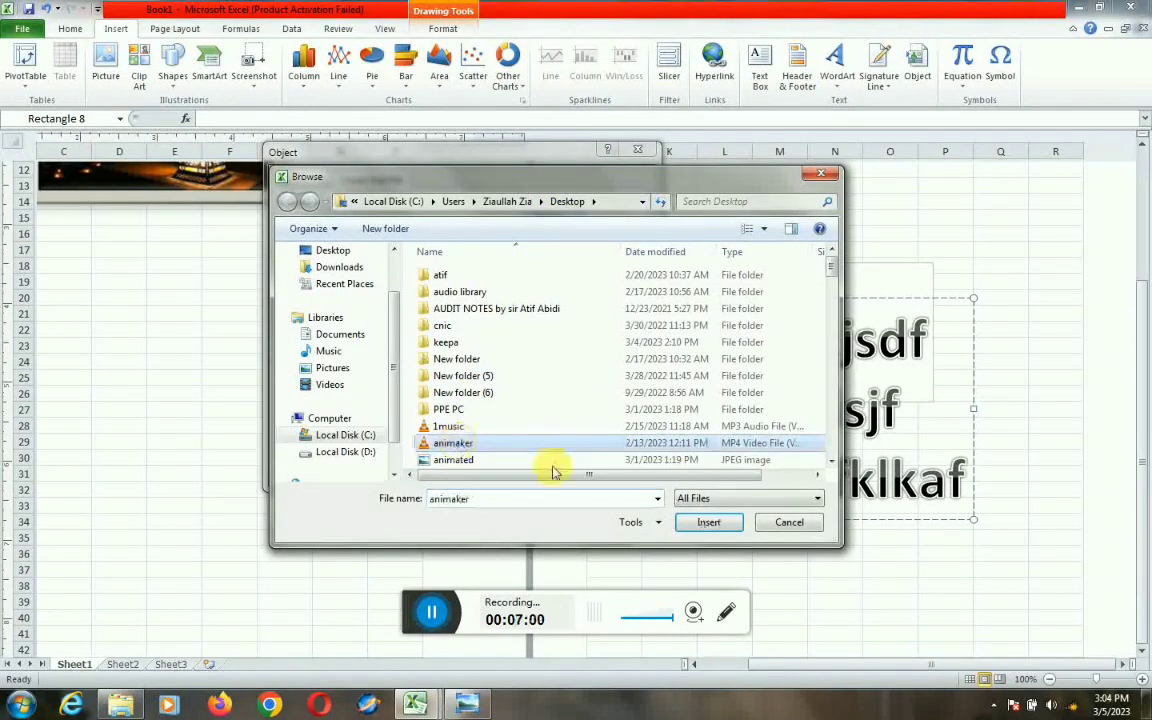
left_click(707, 522)
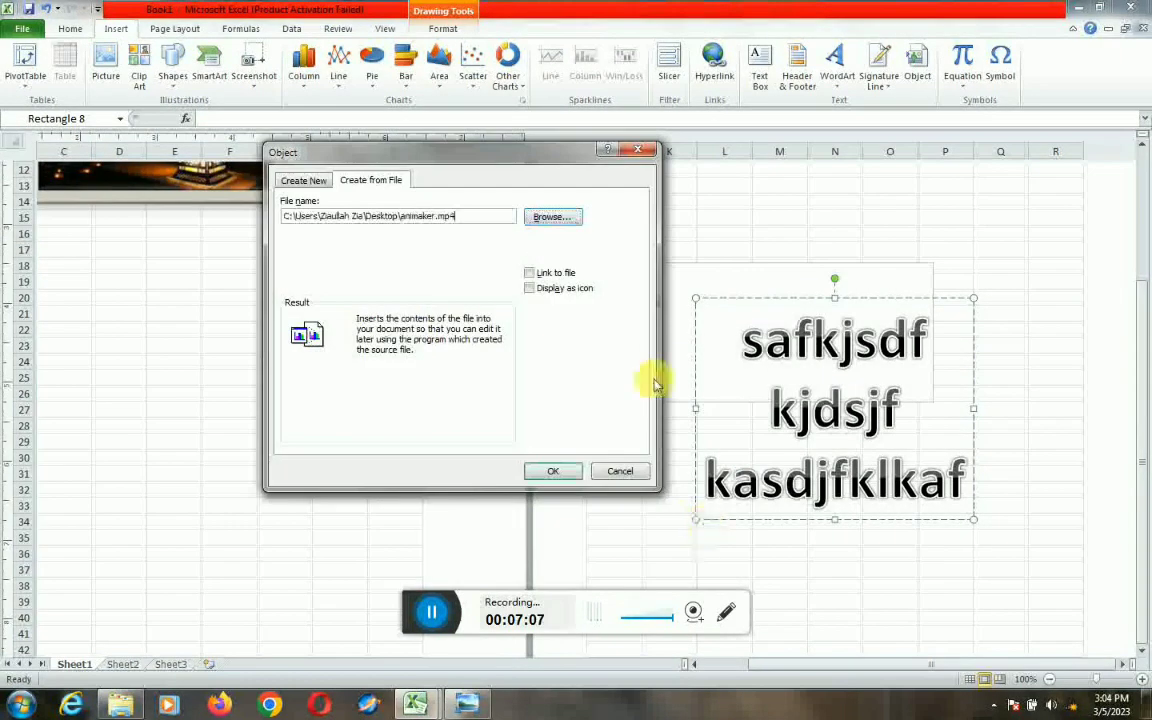
left_click(531, 290)
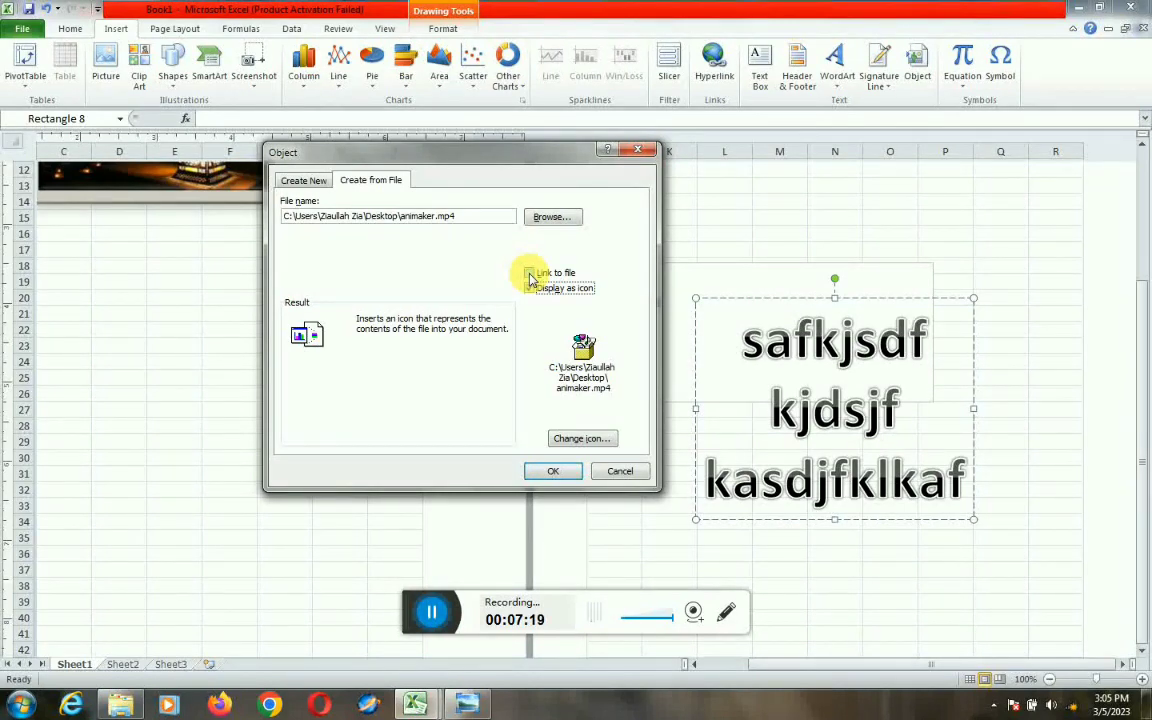
Change the object's source file to khankhan.xlsx on the Desktop, link it to the file and insert it.
left_click(541, 219)
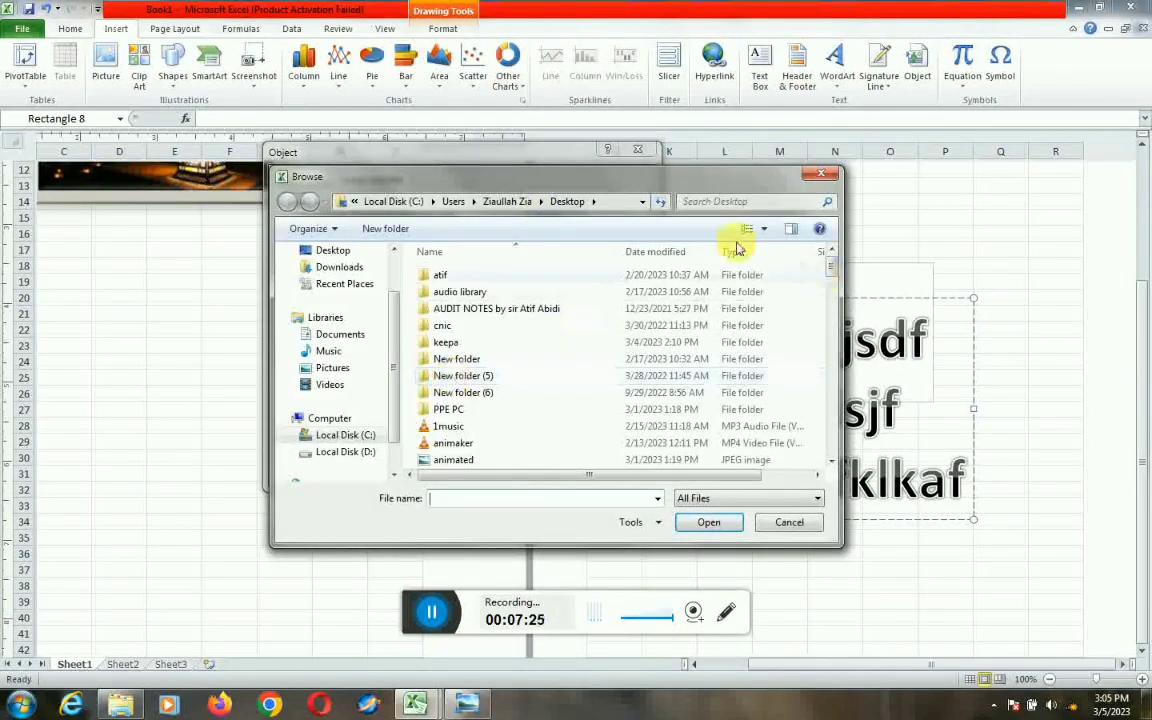
left_click(330, 250)
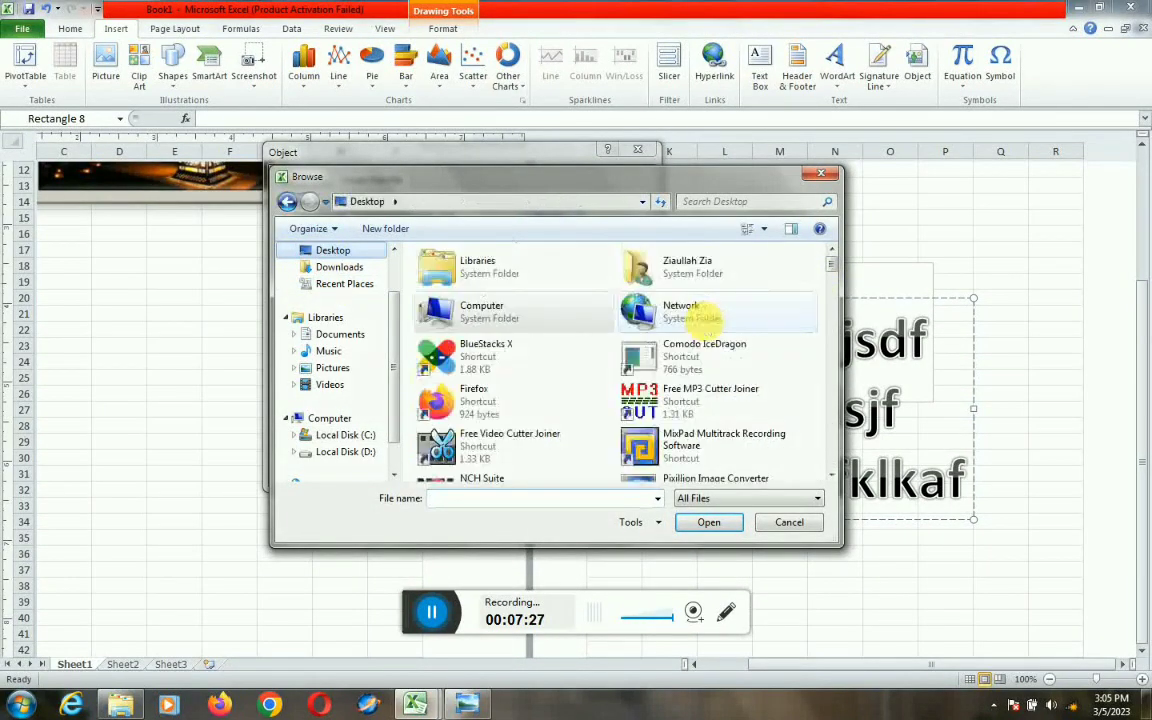
type("khan")
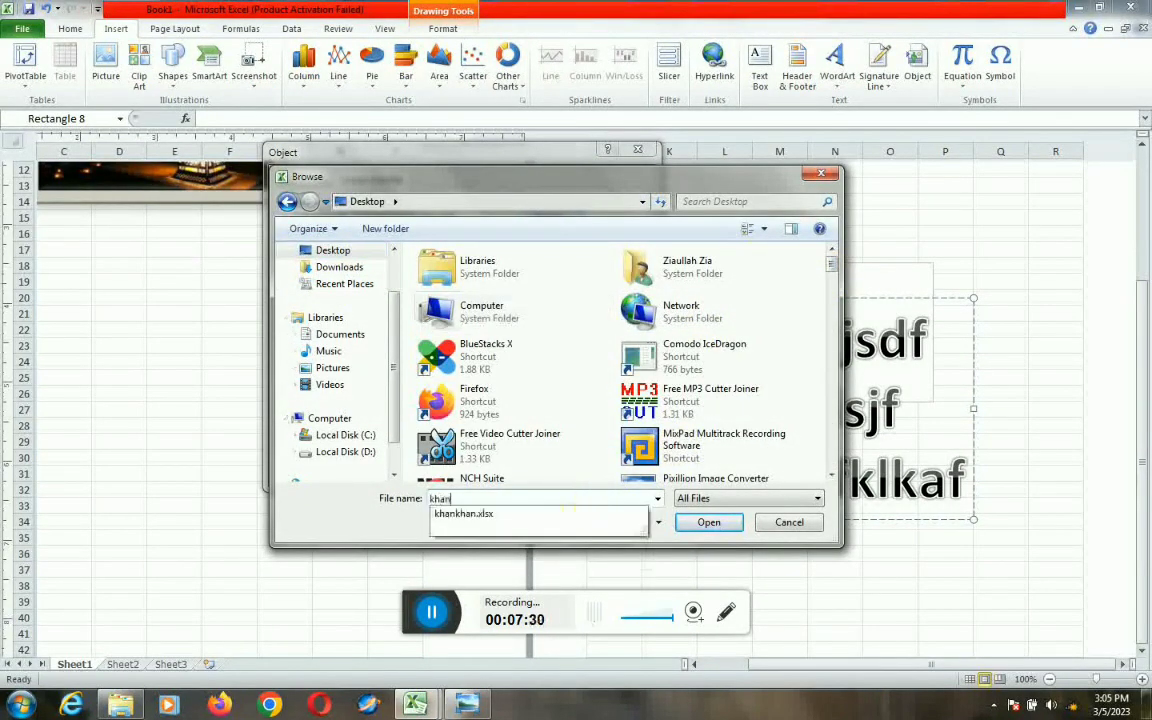
left_click(466, 514)
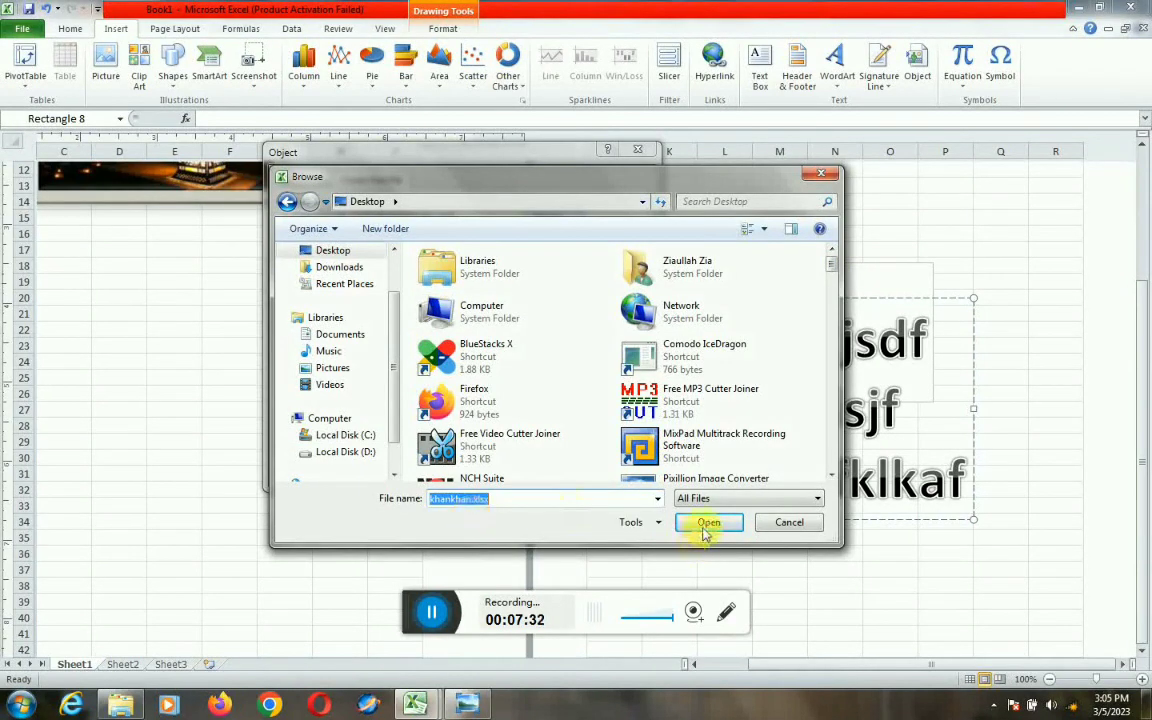
left_click(706, 523)
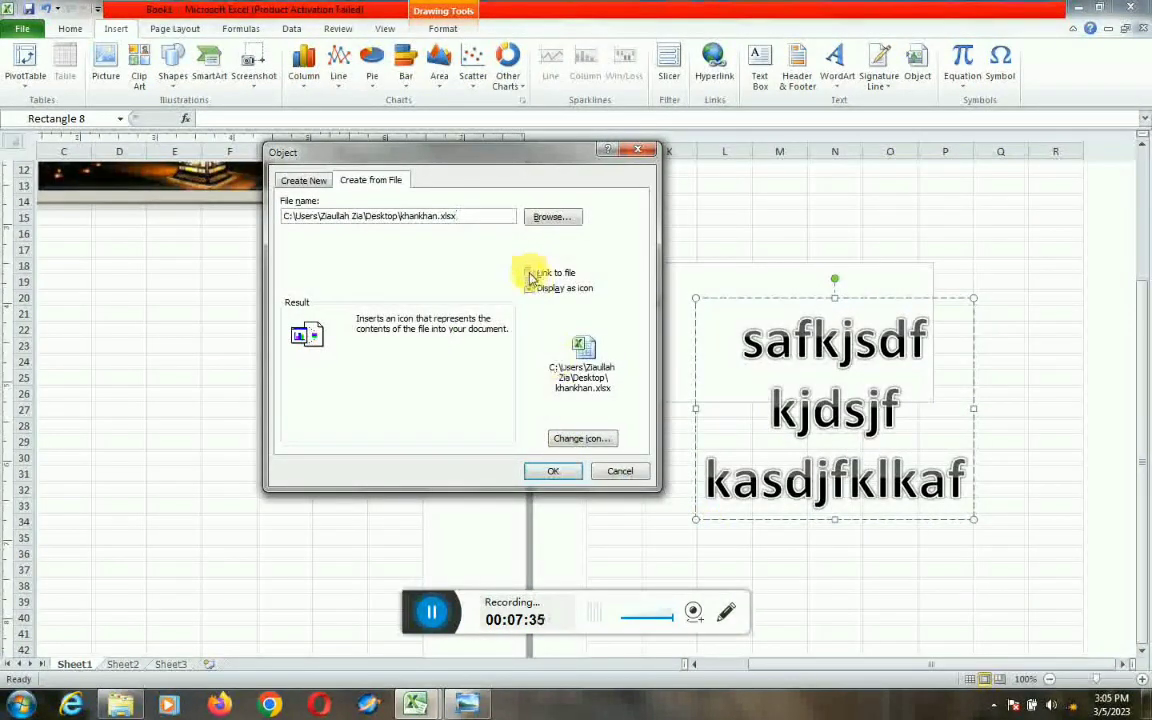
left_click(530, 274)
left_click(548, 475)
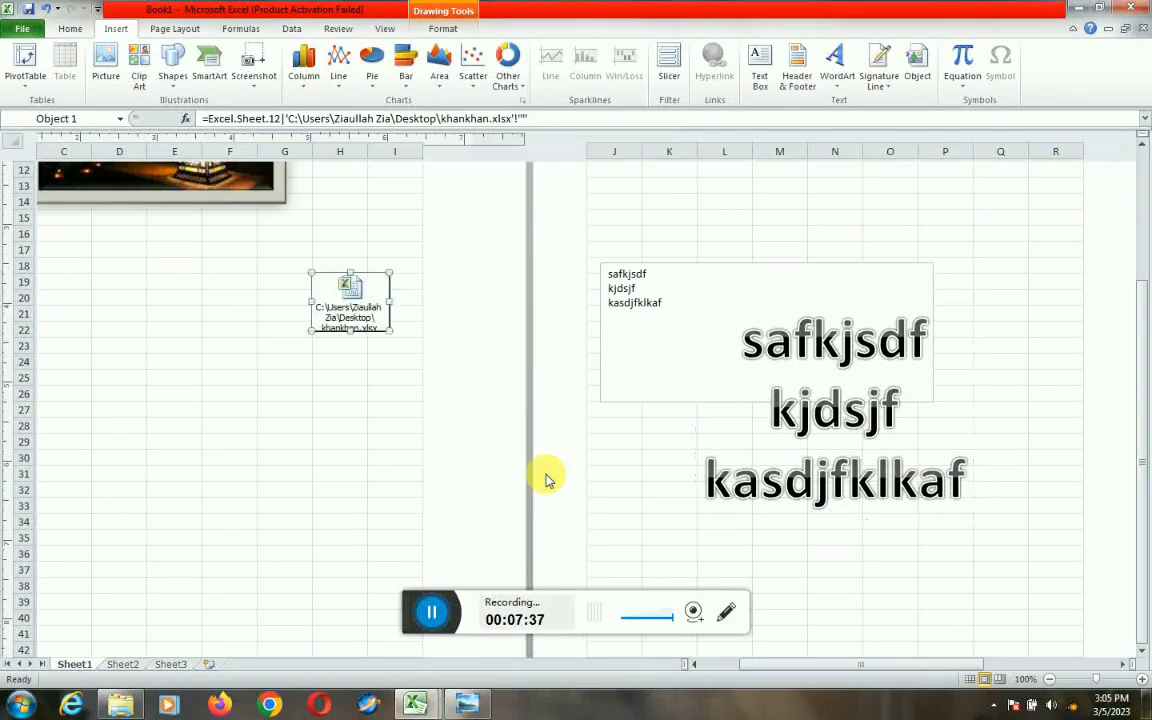
Open the linked khankhan workbook from its object icon, and switch briefly to the Book1 window and back.
left_click(316, 425)
left_click(360, 316)
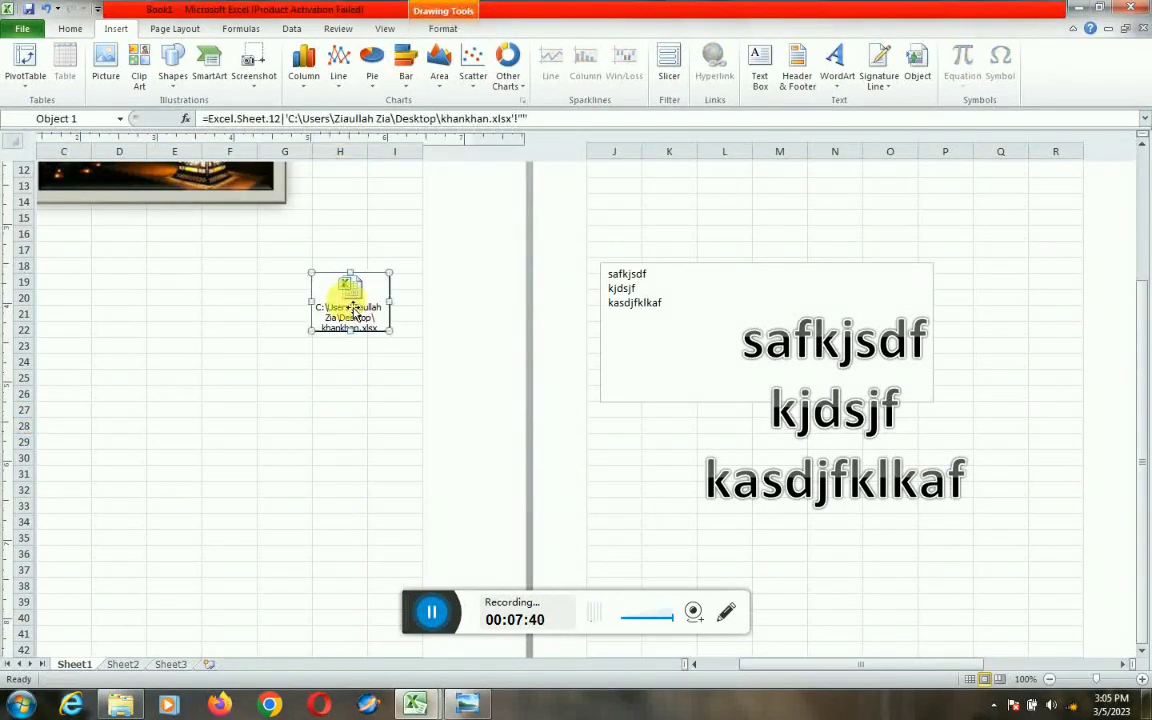
double_click(357, 323)
left_click(87, 202)
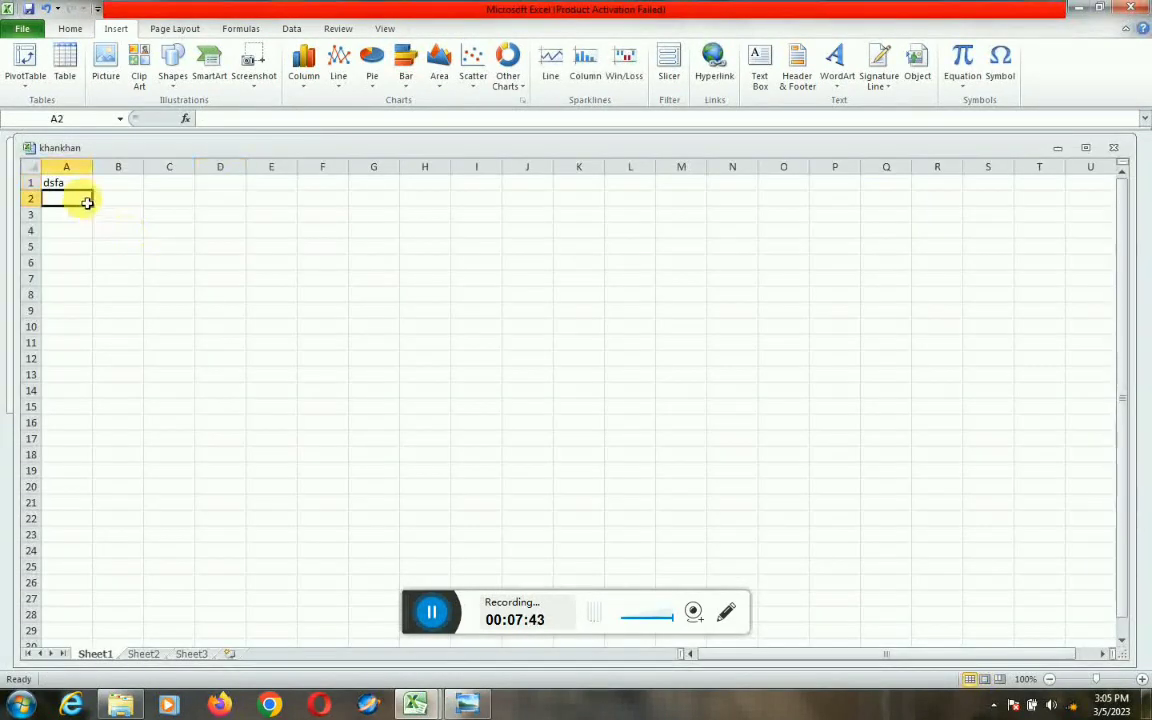
key("Up")
key("Right")
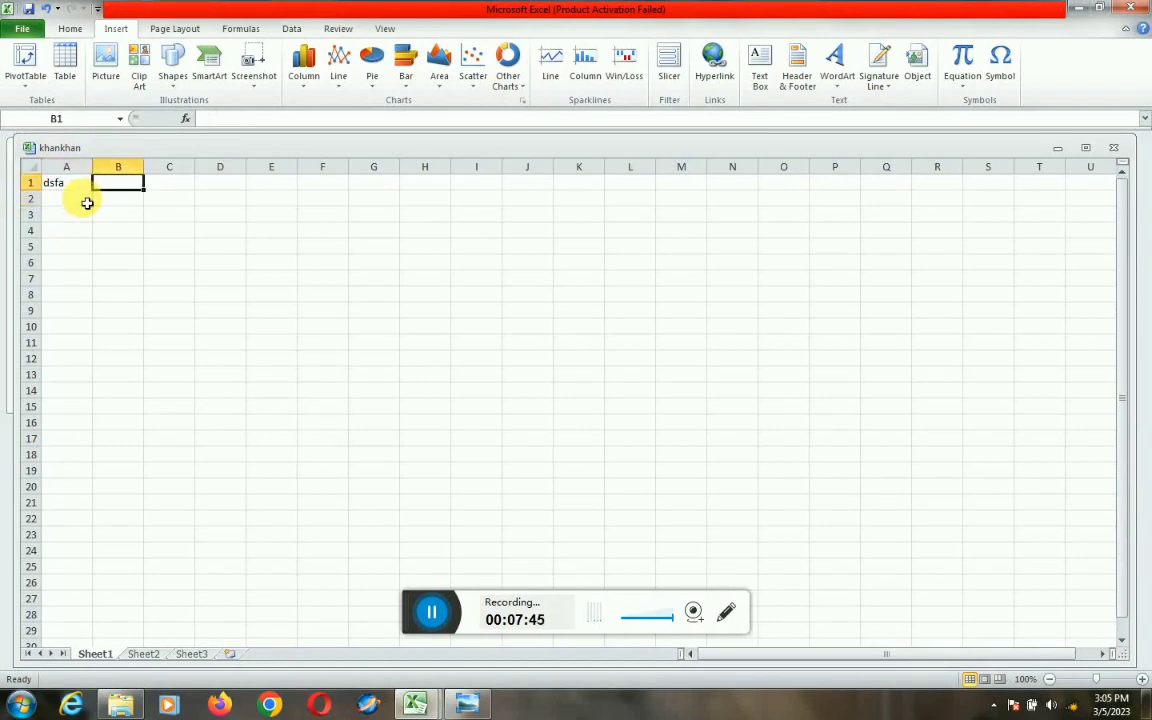
mouse_move(413, 702)
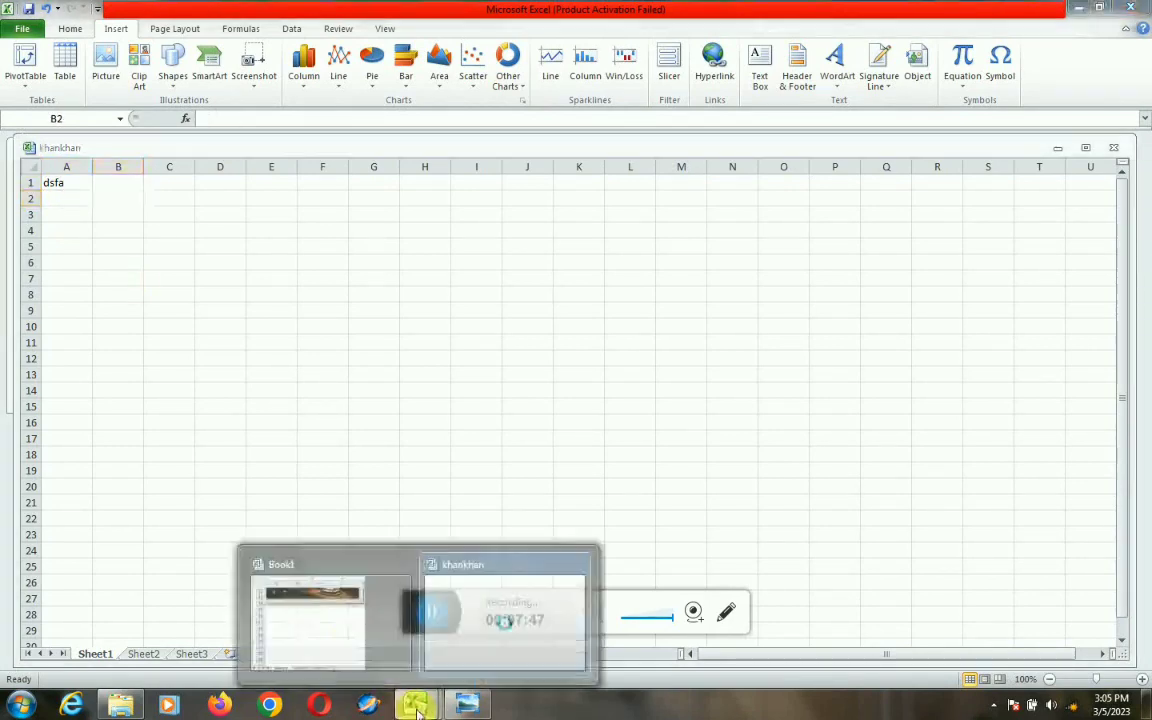
left_click(309, 620)
left_click(489, 607)
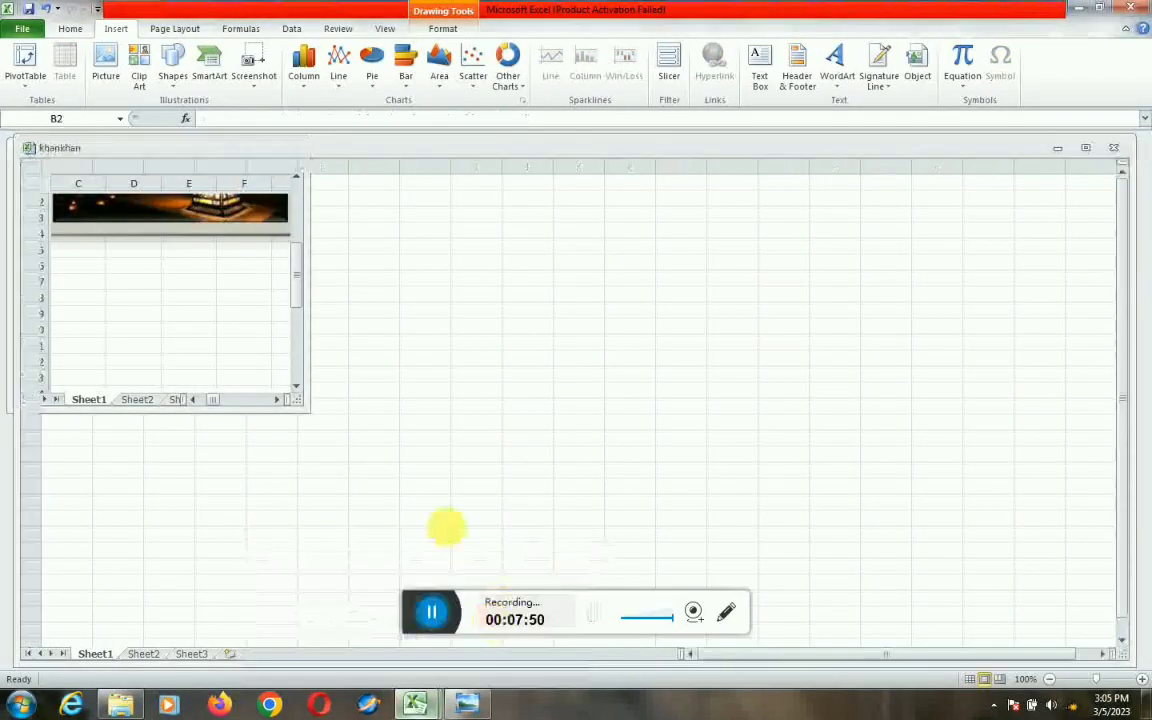
Enter kHJkahkah, kaf and khan in cells E4 to E6 of the khankhan workbook, and adf in E9.
left_click(275, 231)
type("kHJ")
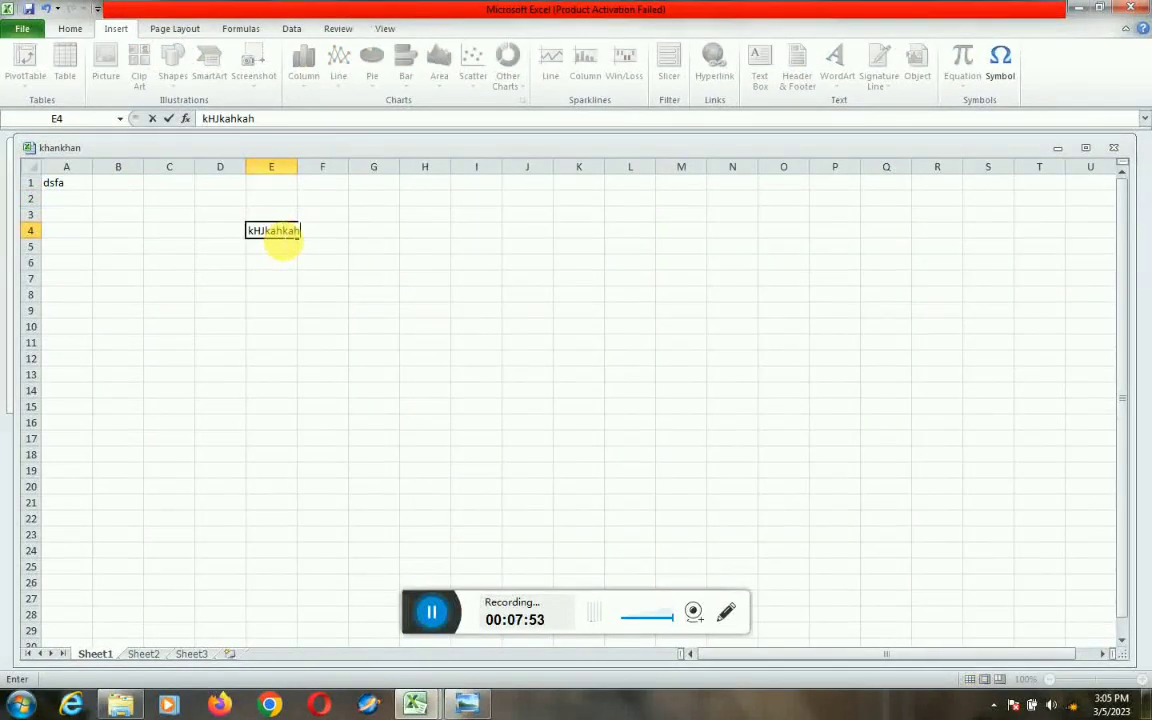
type("kahkah")
key("Return")
type("kal")
key("Return")
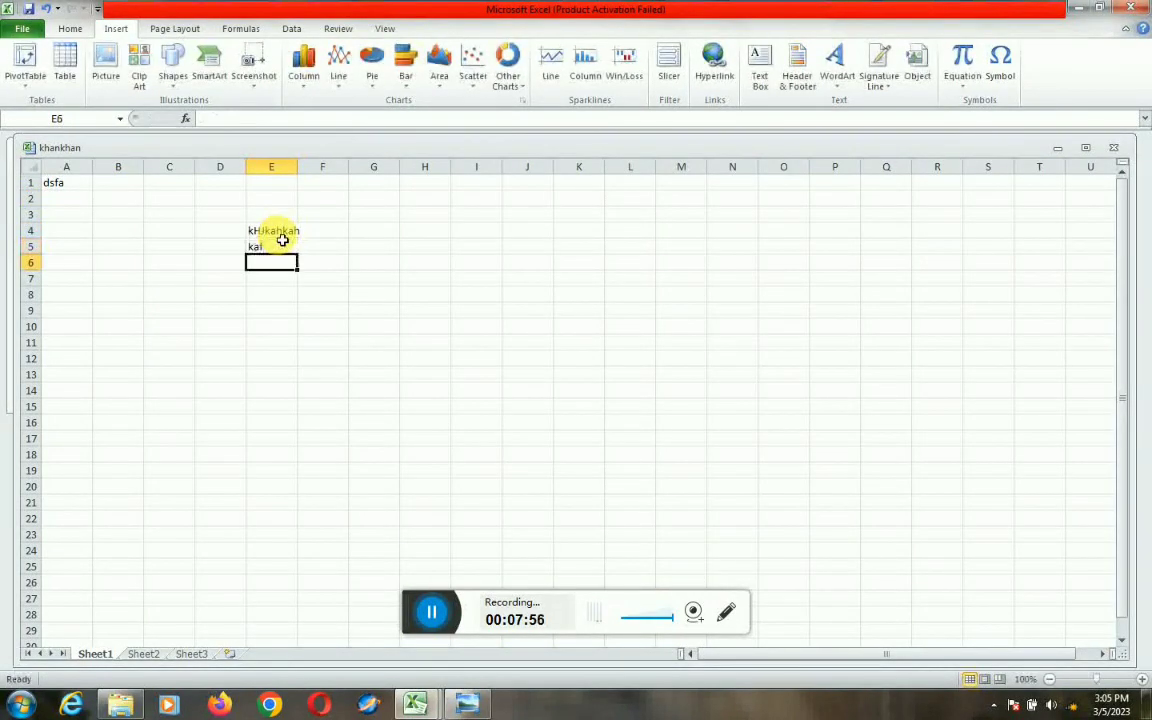
type("khan")
key("Return")
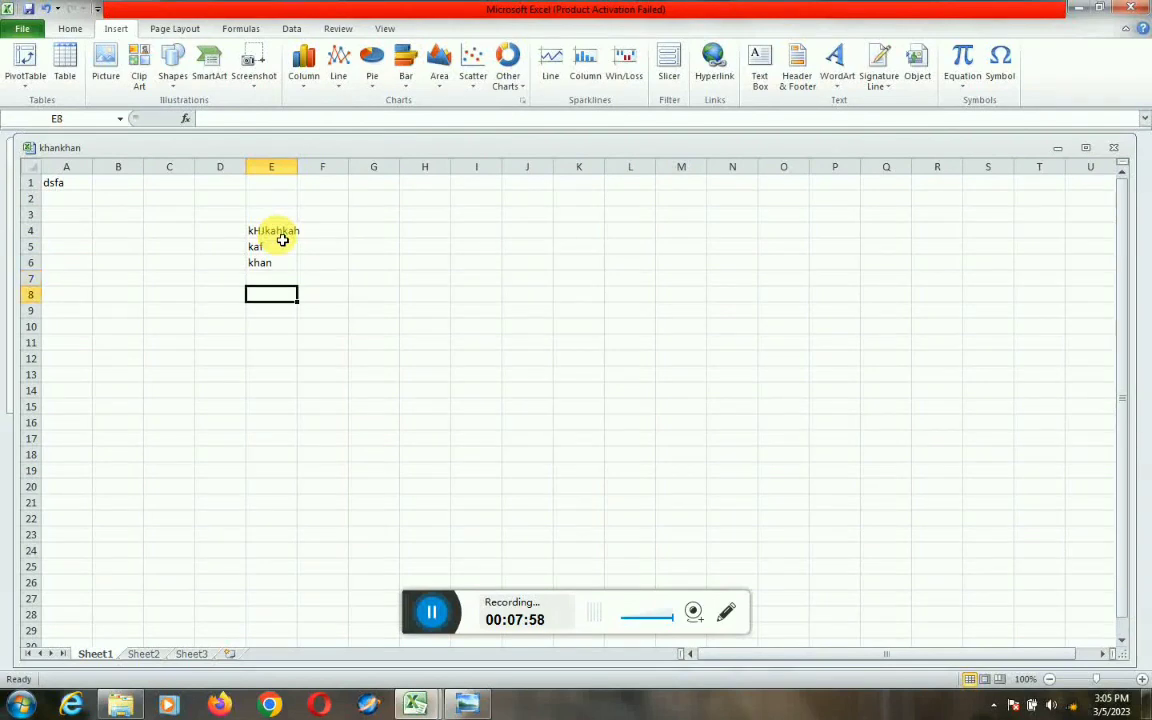
key("Return")
type("adf")
key("Return")
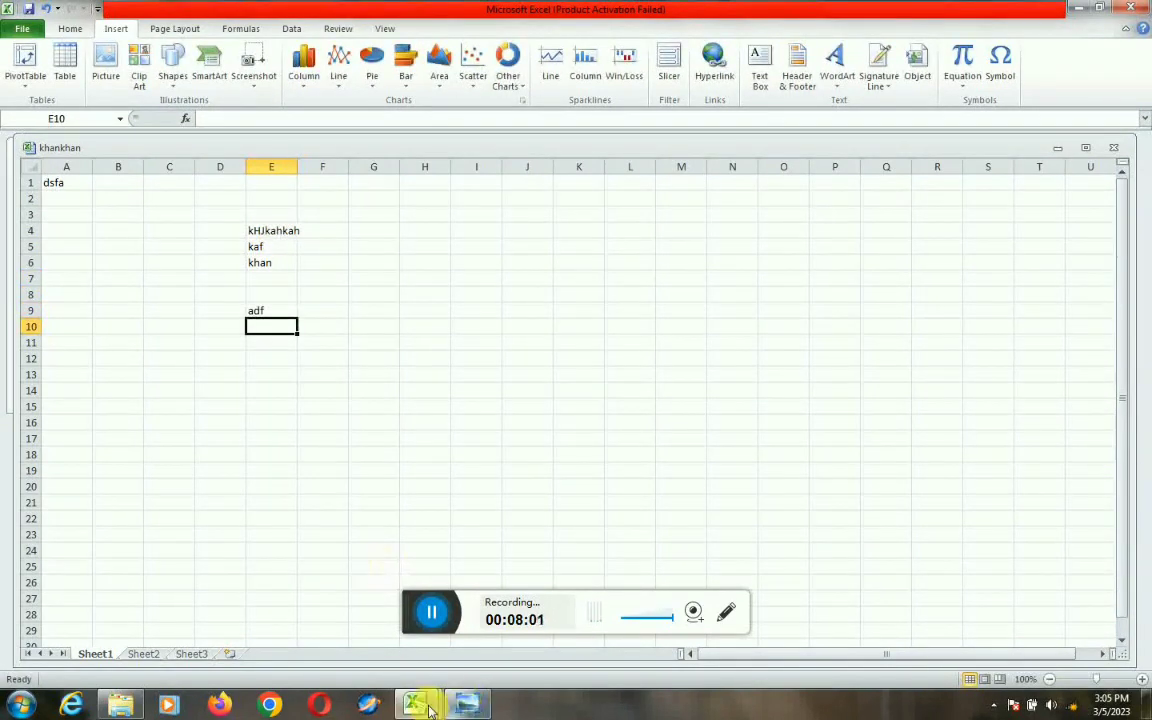
Switch back and forth between the Book1 and khankhan windows to compare the two workbooks.
mouse_move(428, 708)
left_click(321, 637)
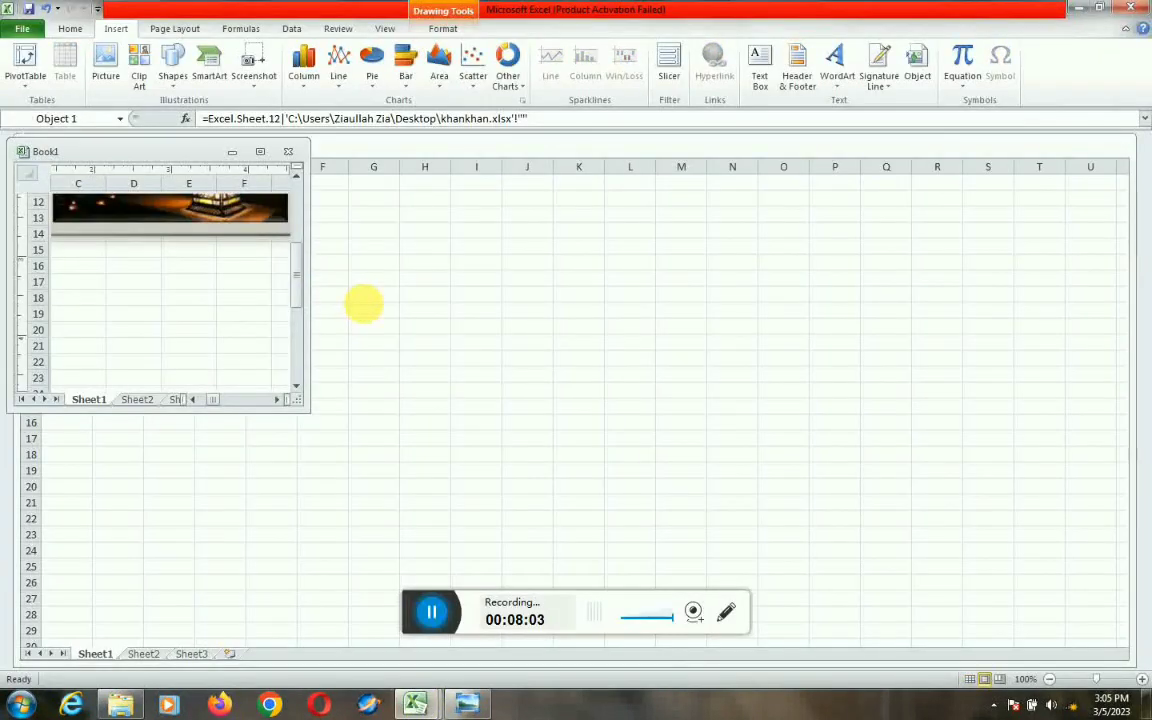
left_click(363, 303)
left_click(315, 311)
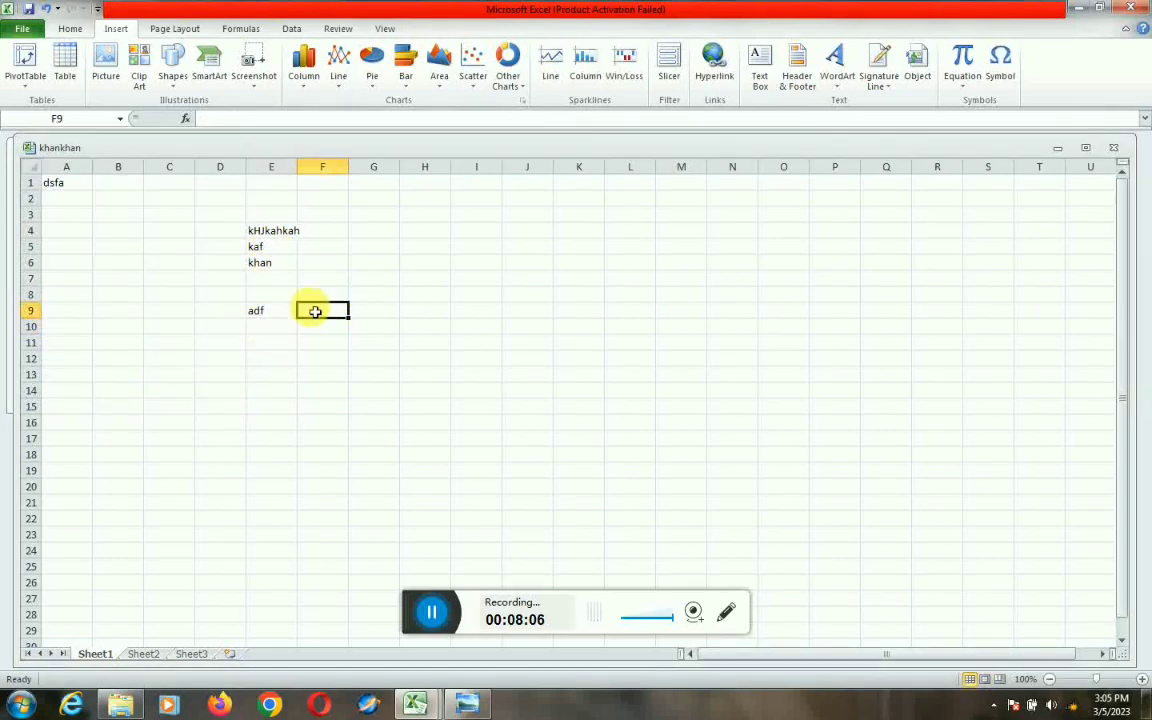
mouse_move(417, 703)
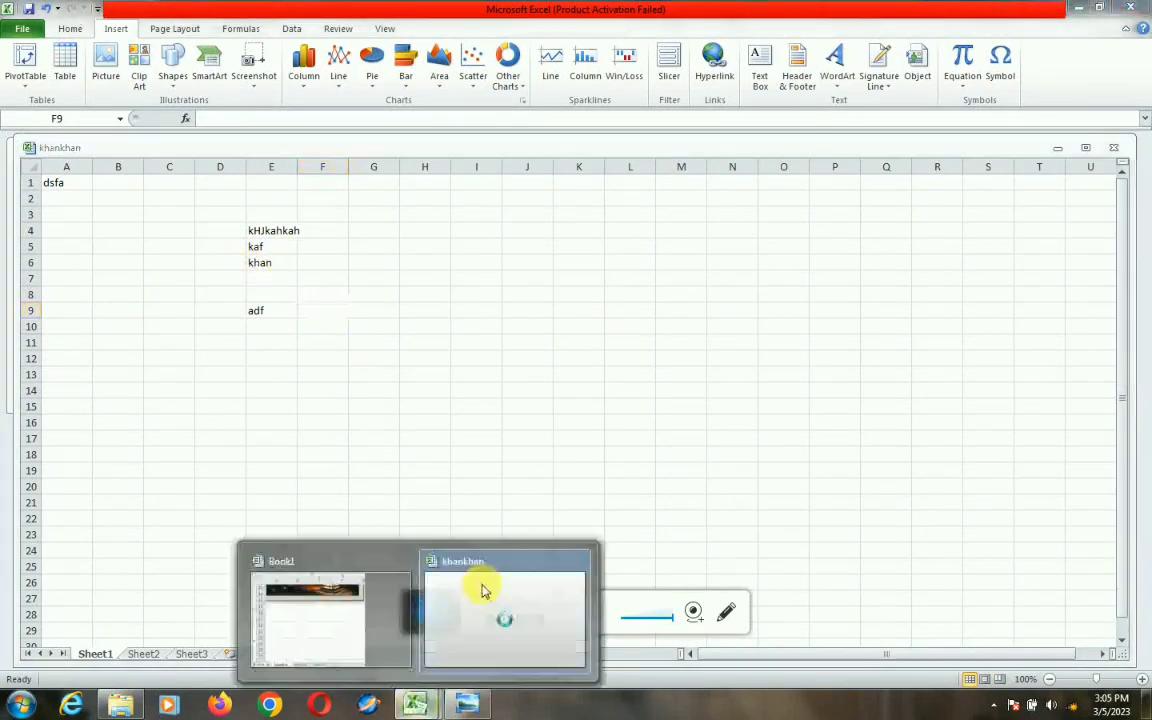
left_click(281, 652)
left_click(347, 280)
left_click(348, 287)
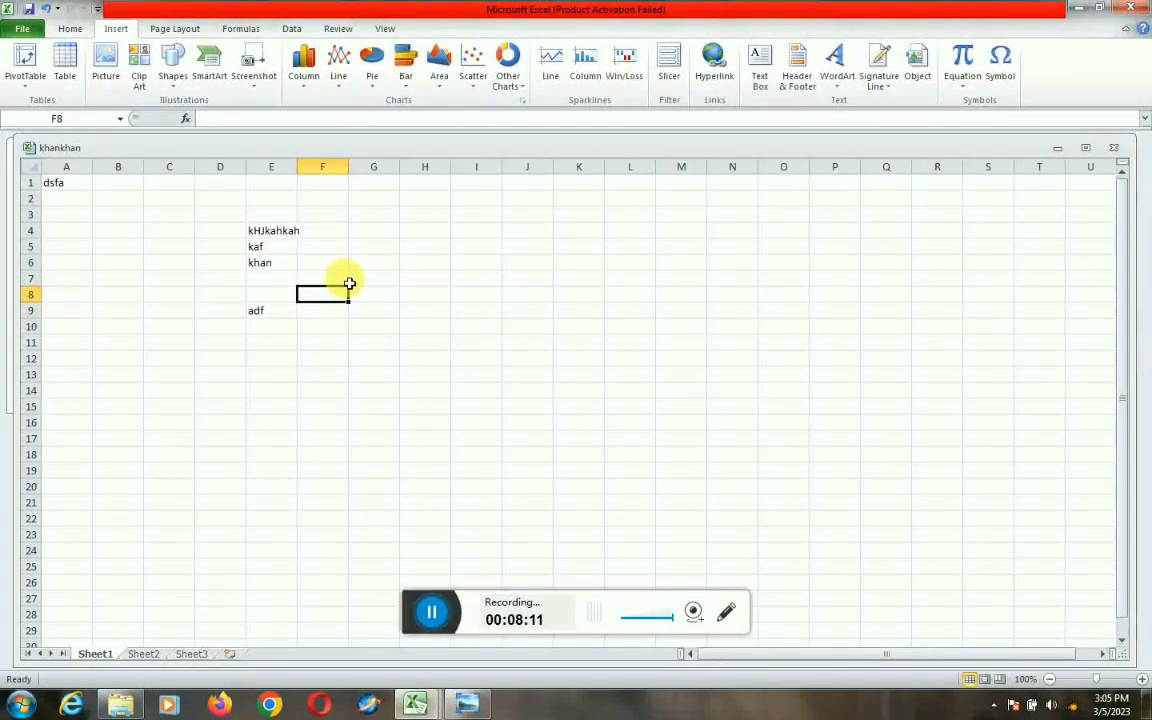
key("ctrl+Up")
Maximize the Book1 window and reopen the linked khankhan workbook from its object icon.
mouse_move(417, 703)
left_click(333, 628)
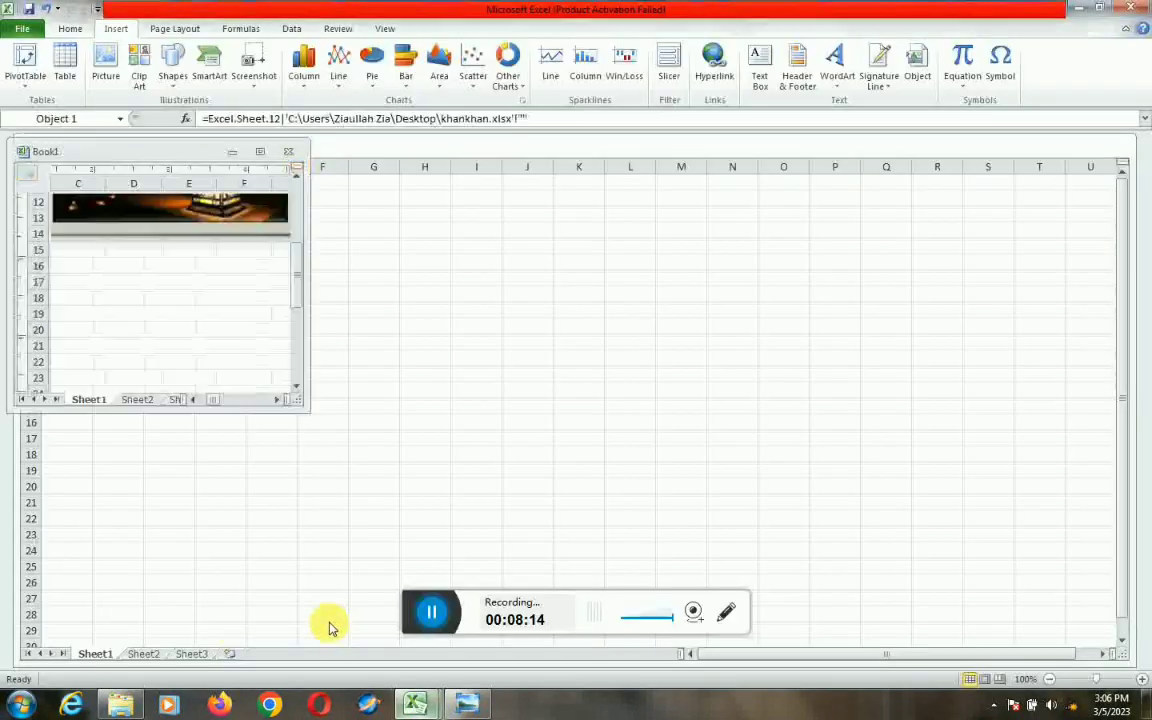
left_click(203, 314)
scroll(285, 196, "up", 2)
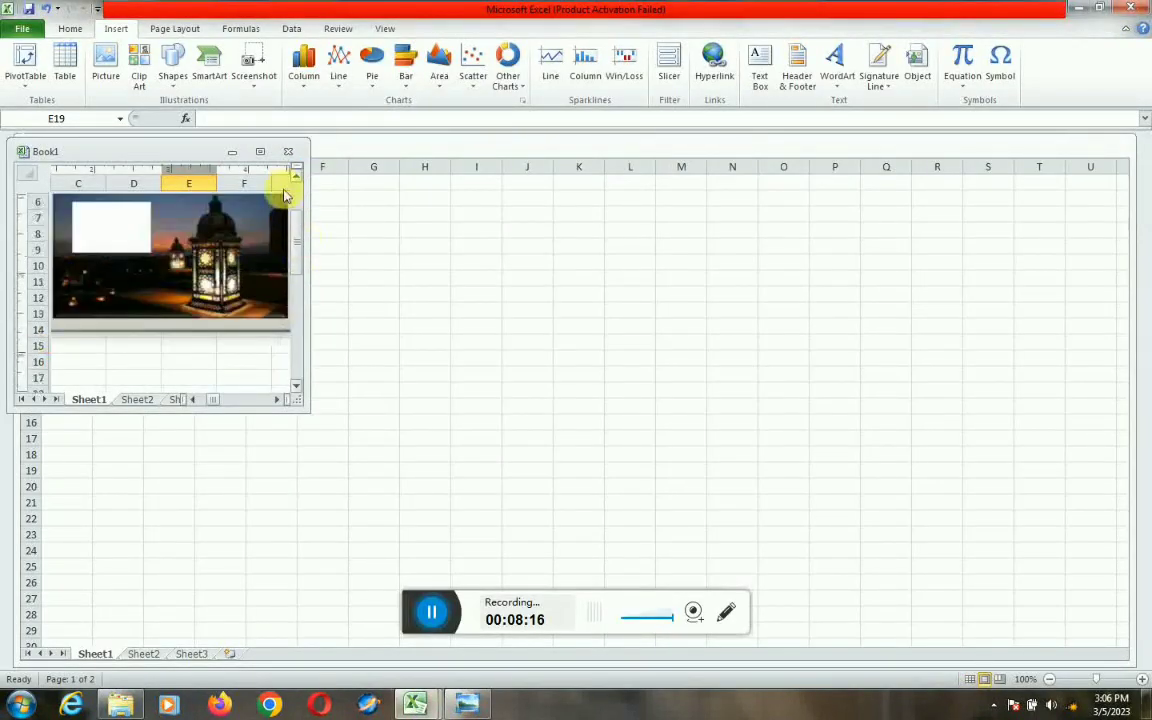
left_click(261, 154)
left_click(352, 398)
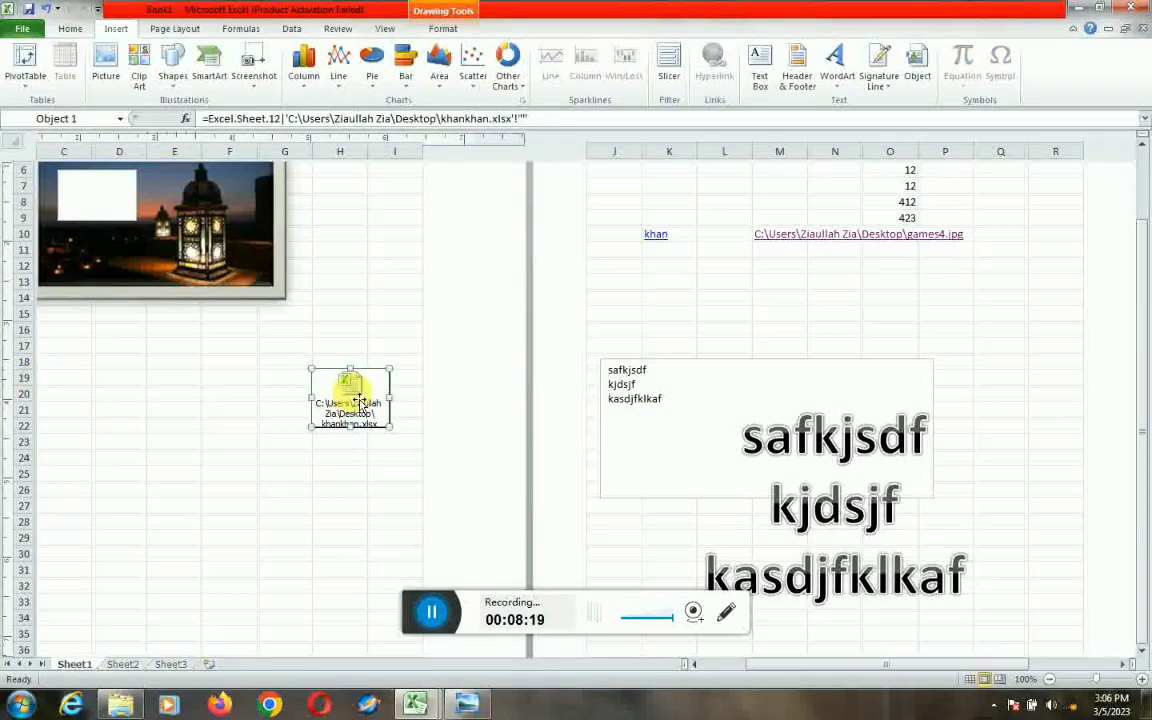
double_click(348, 388)
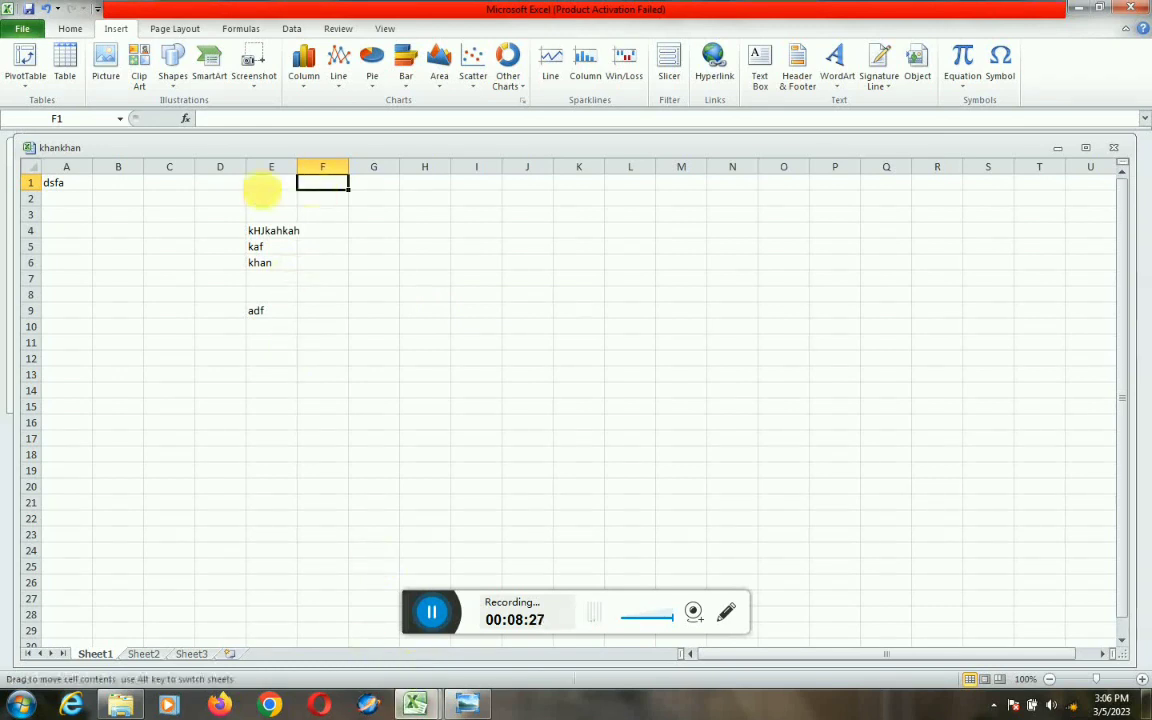
Review the cells around the entries in khankhan and the built-in equations from Area of Circle to Quadratic Formula.
left_click(262, 183)
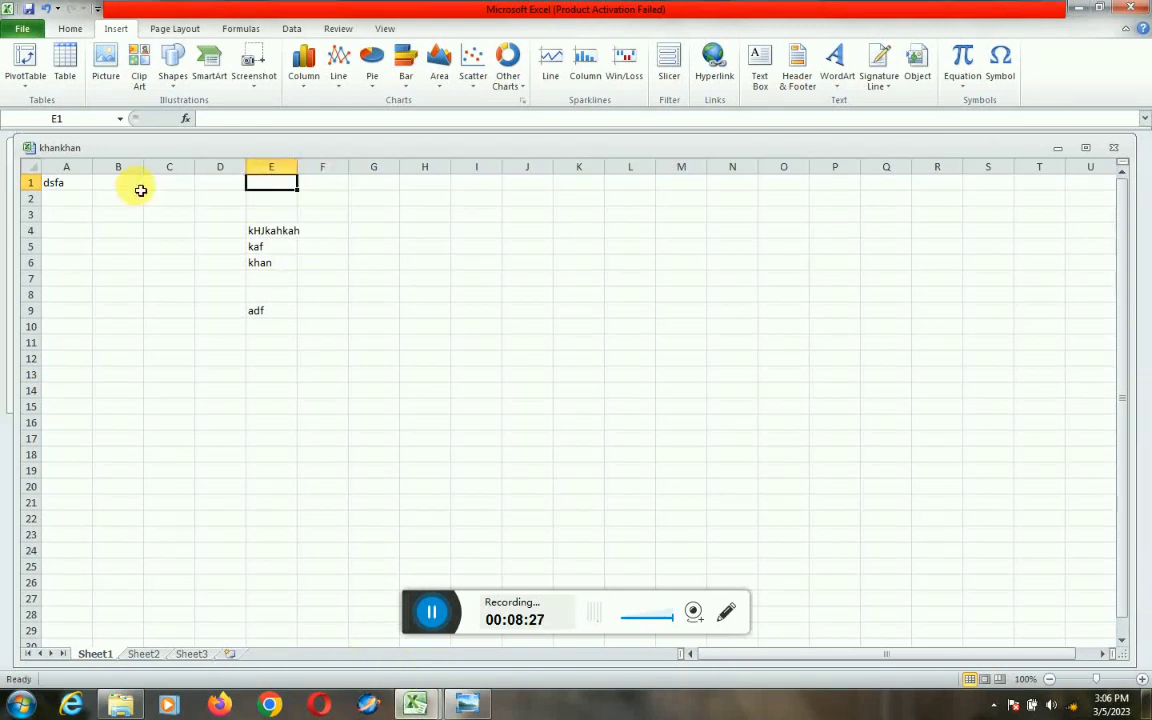
left_click(70, 183)
left_click_drag(215, 214, 224, 357)
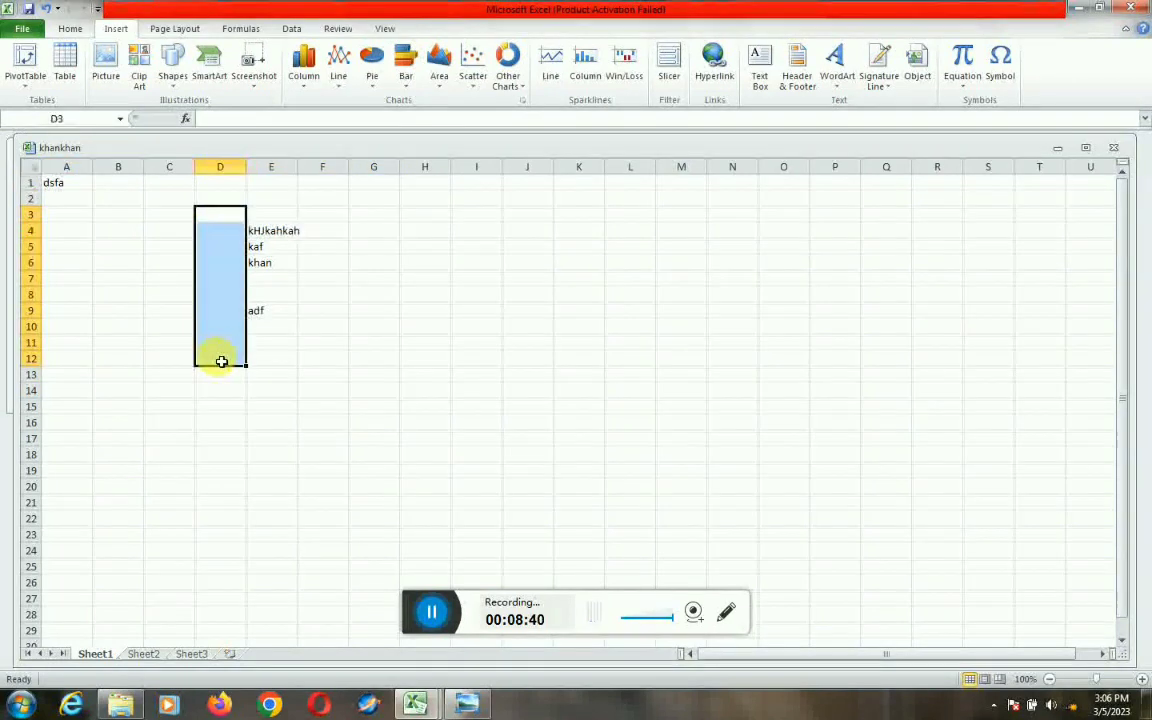
left_click(362, 278)
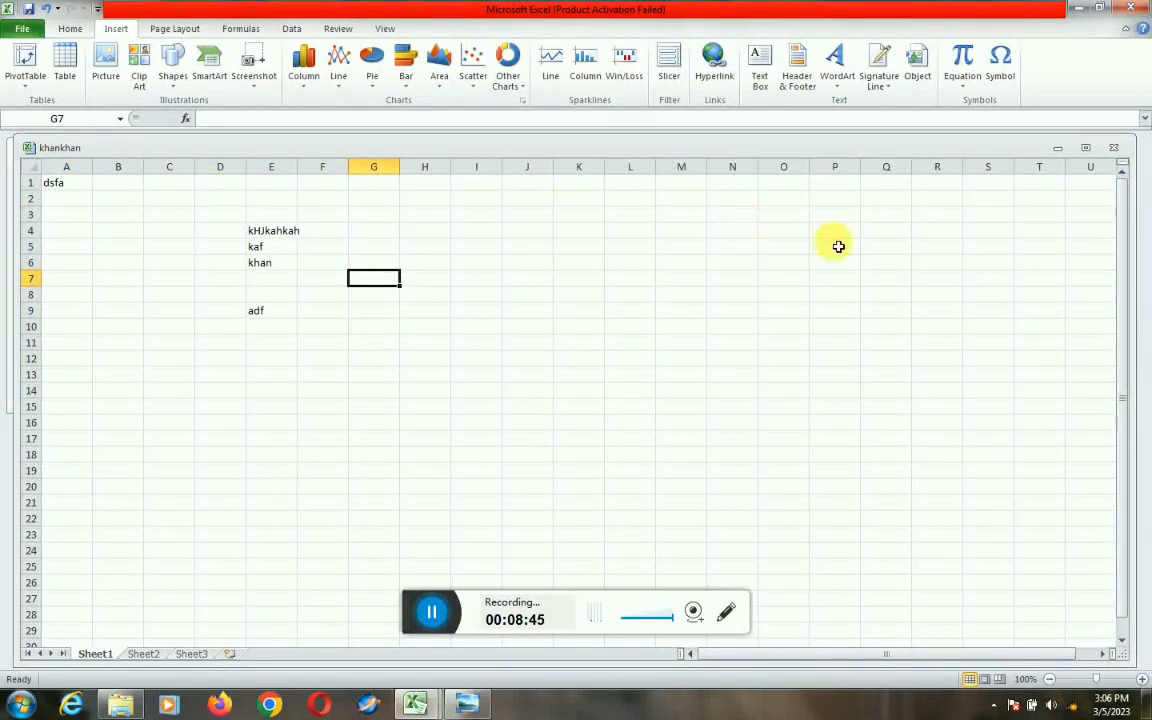
left_click(963, 81)
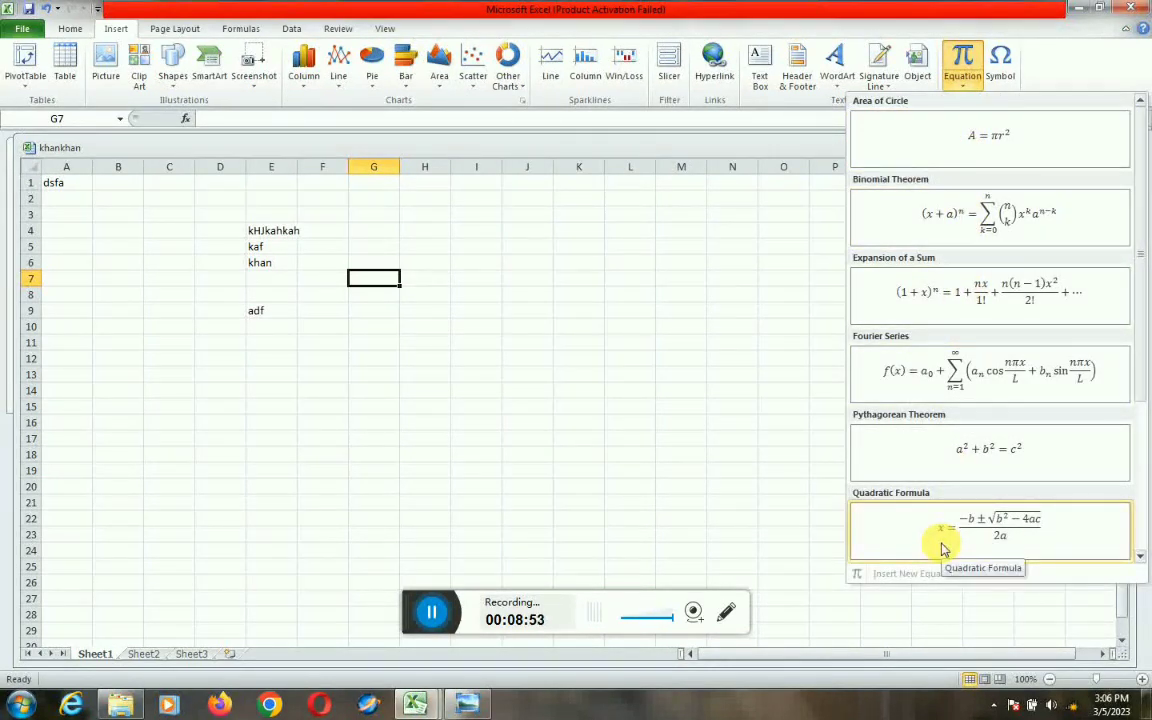
left_click(965, 80)
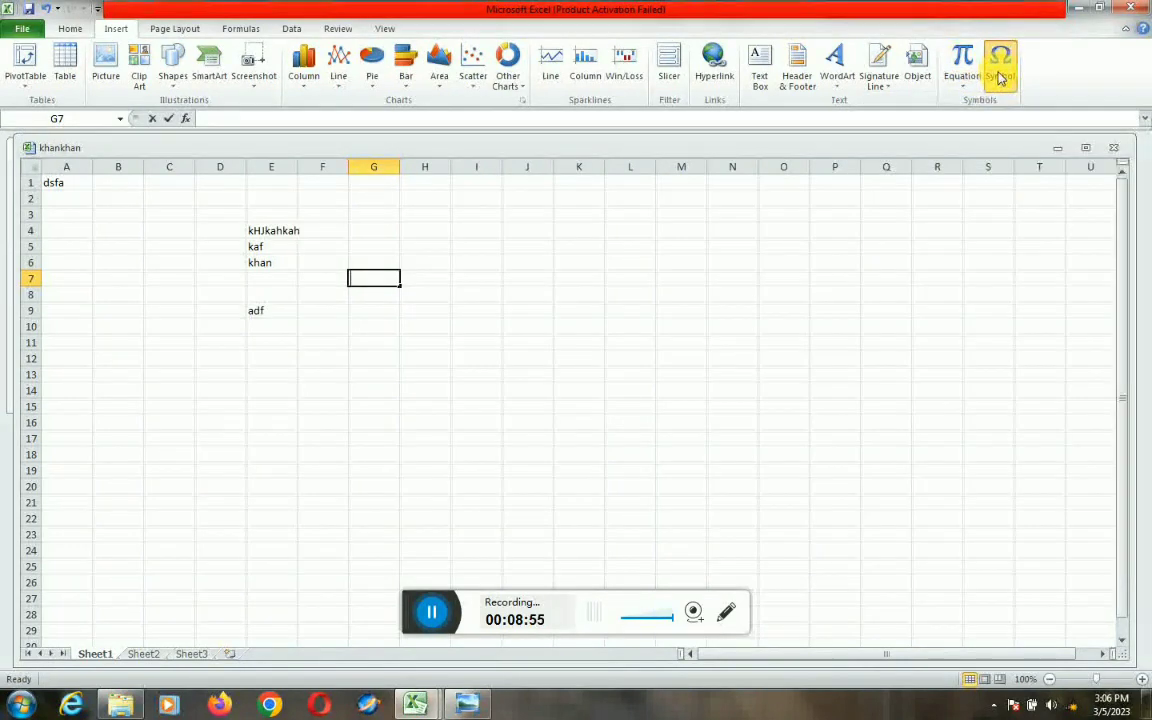
Insert the copyright sign (©) into cell G7 and browse the other available symbols.
left_click(1000, 70)
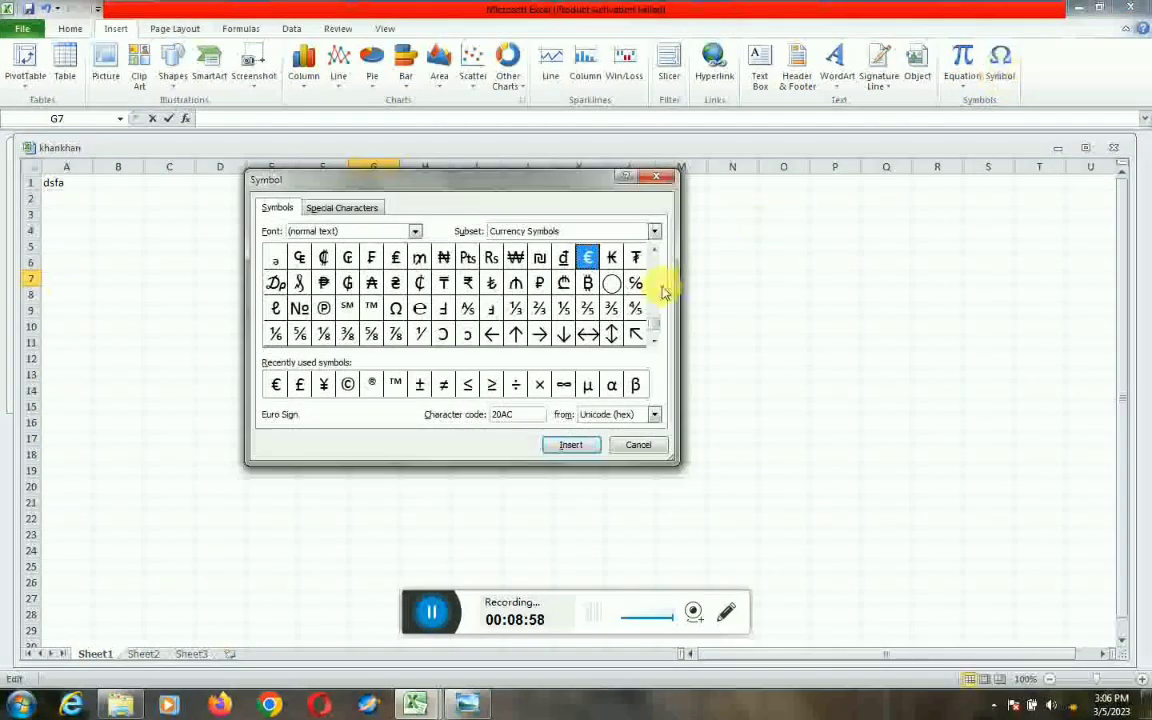
left_click(655, 251)
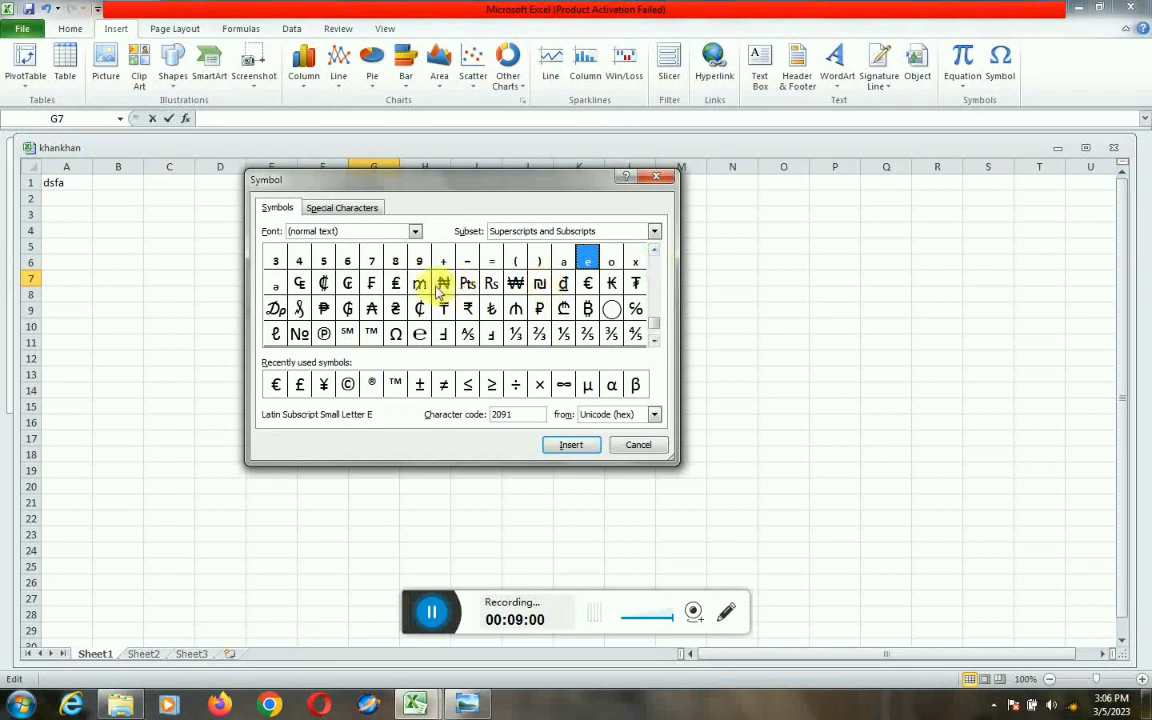
left_click(347, 387)
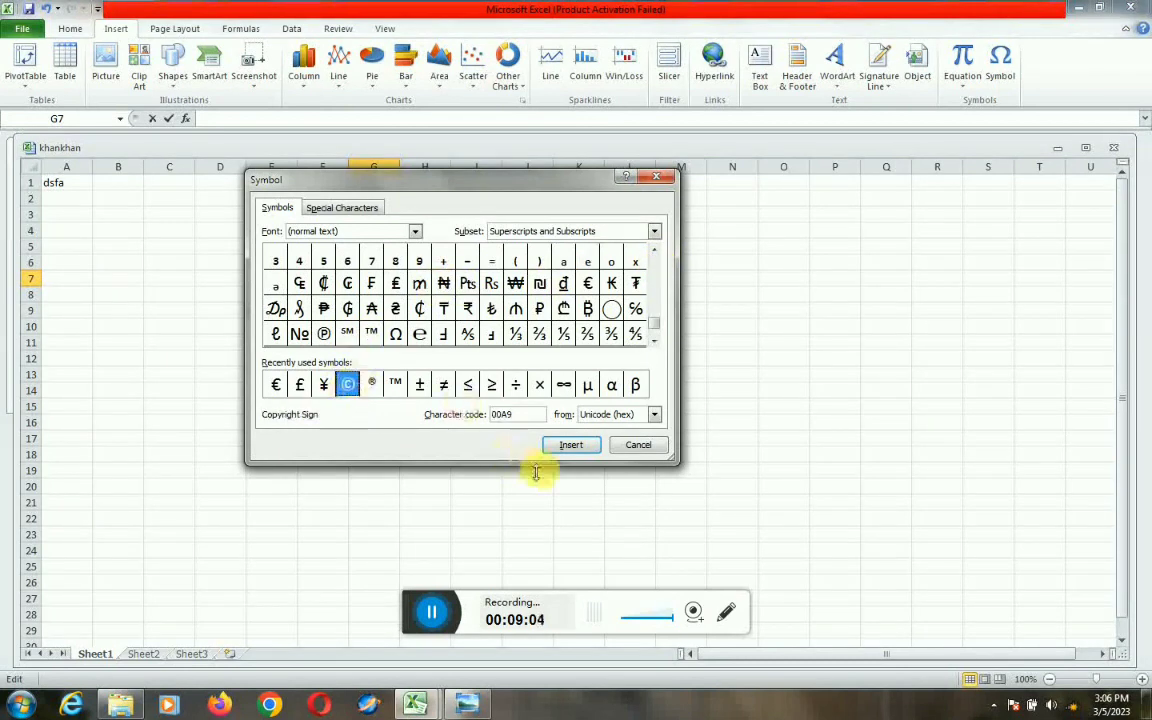
left_click(567, 447)
left_click(395, 385)
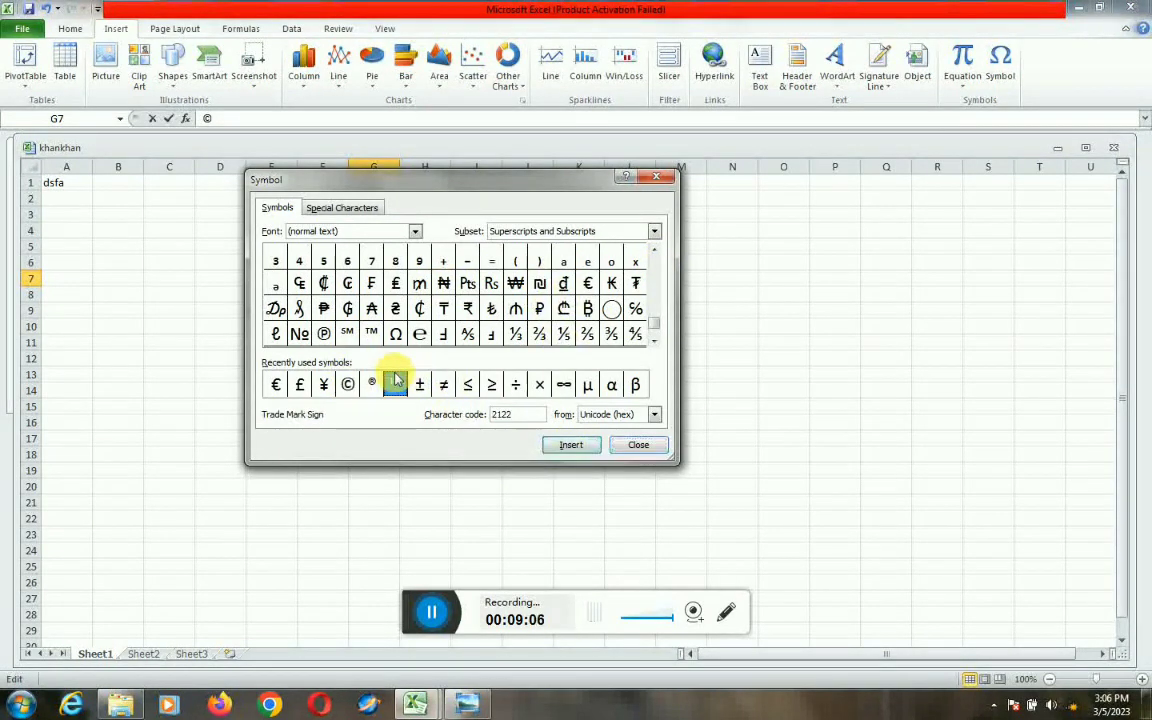
left_click(276, 385)
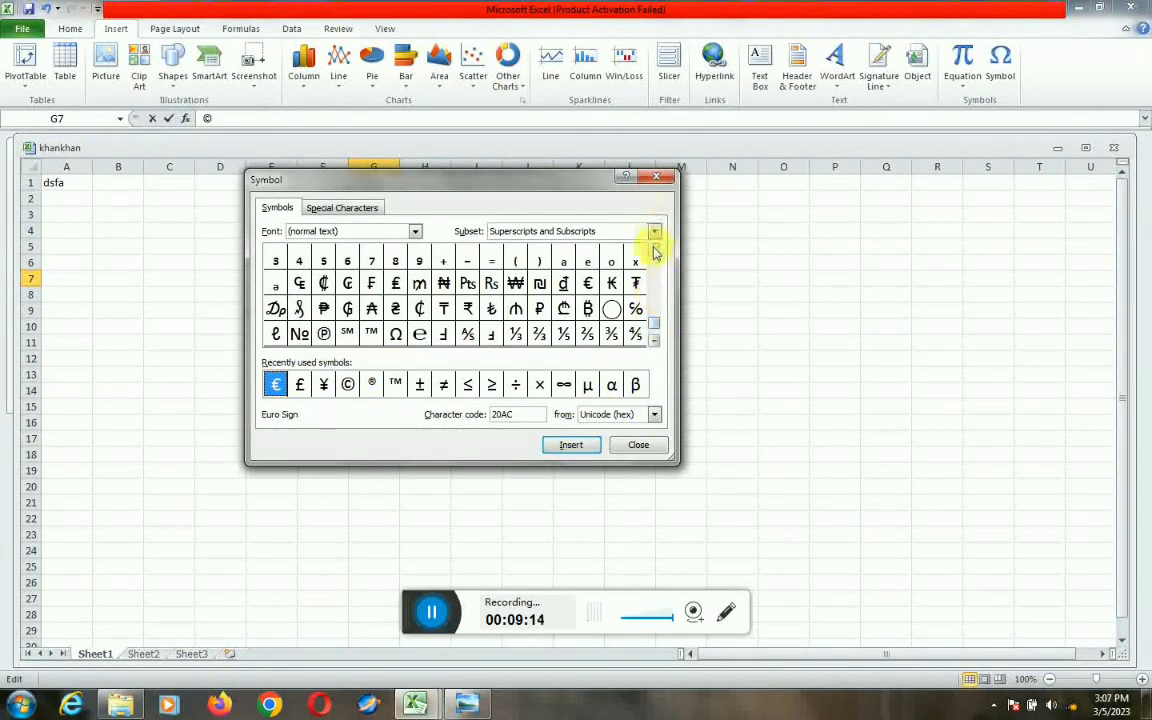
scroll(657, 254, "up", 9)
scroll(655, 250, "up", 10)
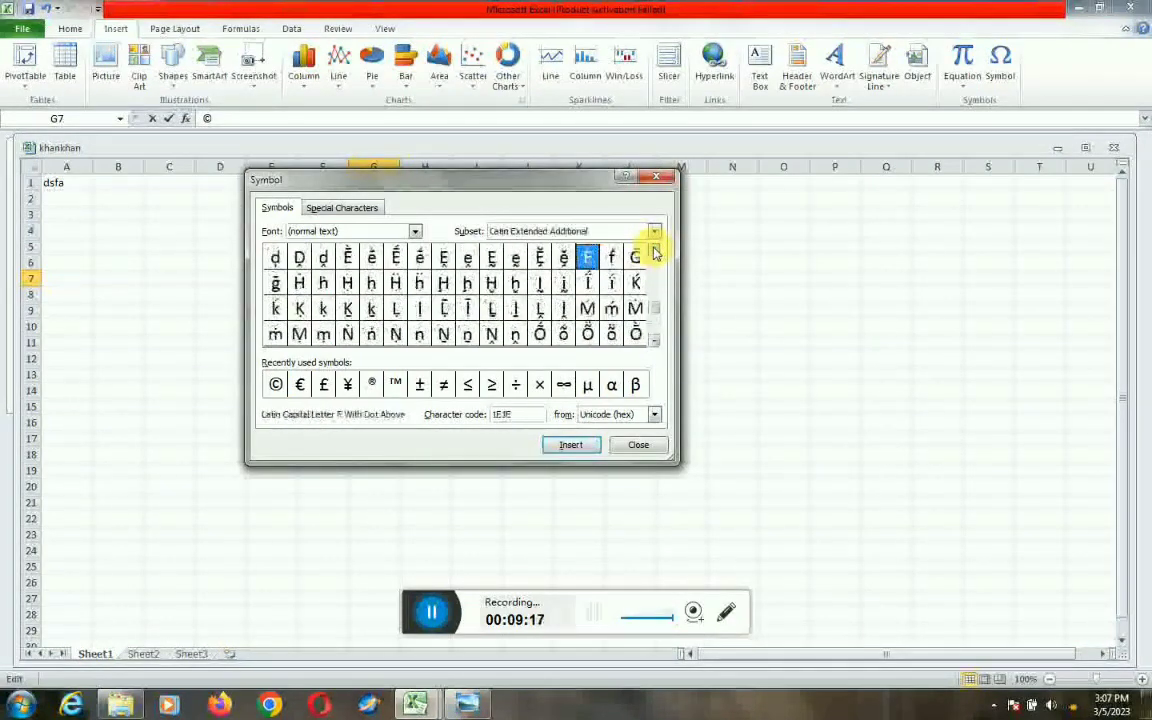
left_click(637, 445)
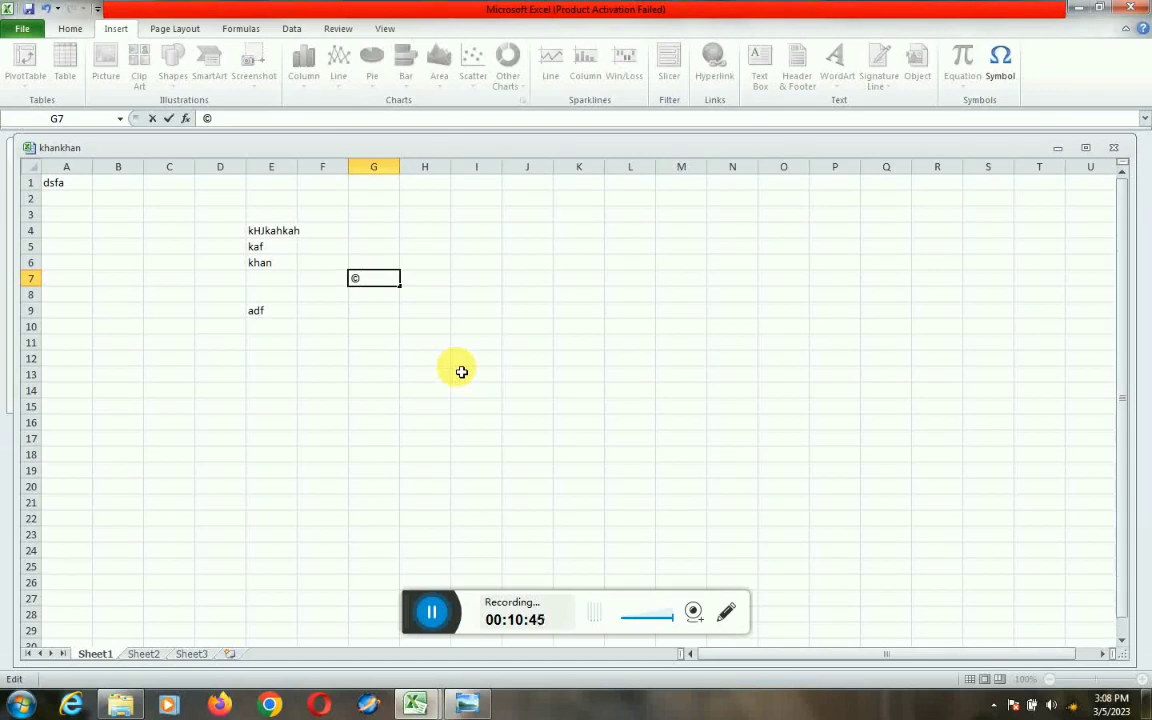
key("Return")
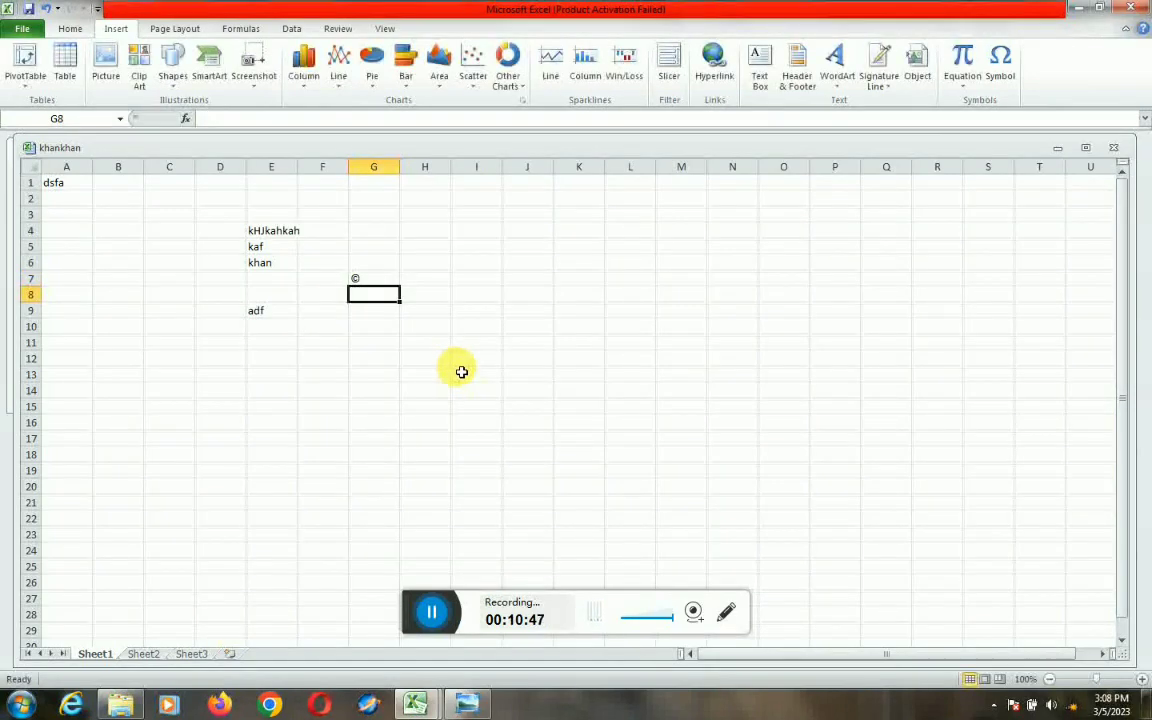
Enter 123, 123, 42, 35, 2134, 34, 13 and 3214 down cells I3 to I10.
key("Up")
key("Right")
key("Right")
key("Up")
key("Up")
key("Up")
key("Up")
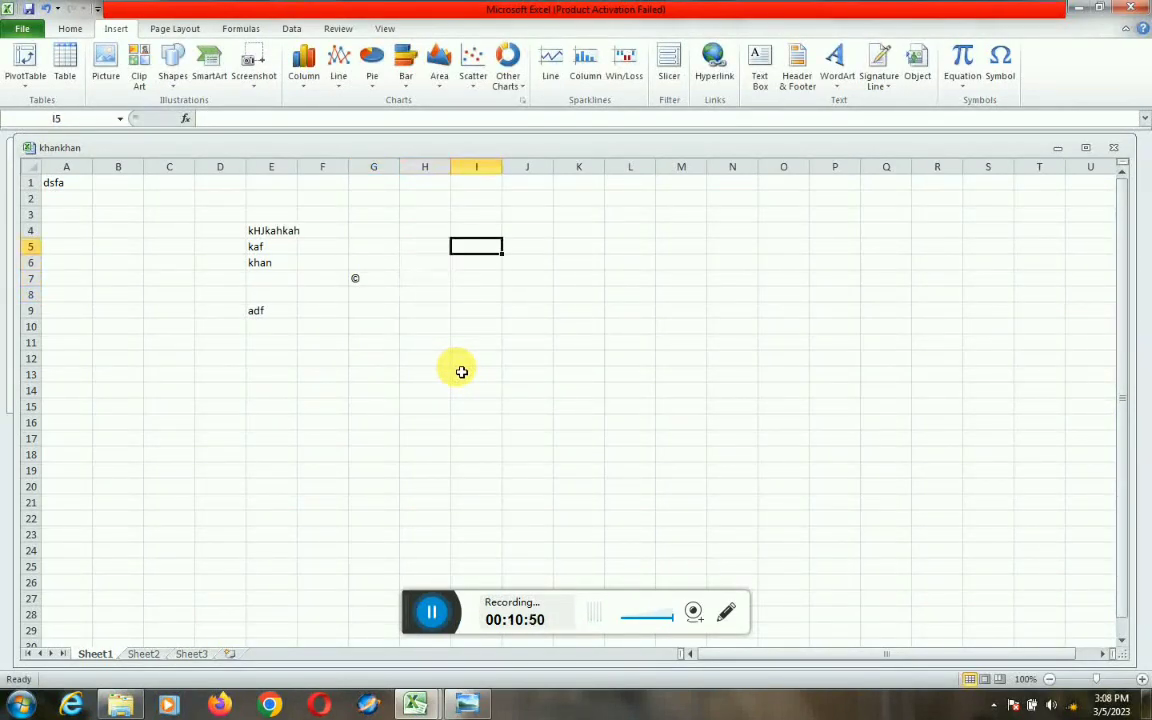
type("123")
key("Return")
type("123")
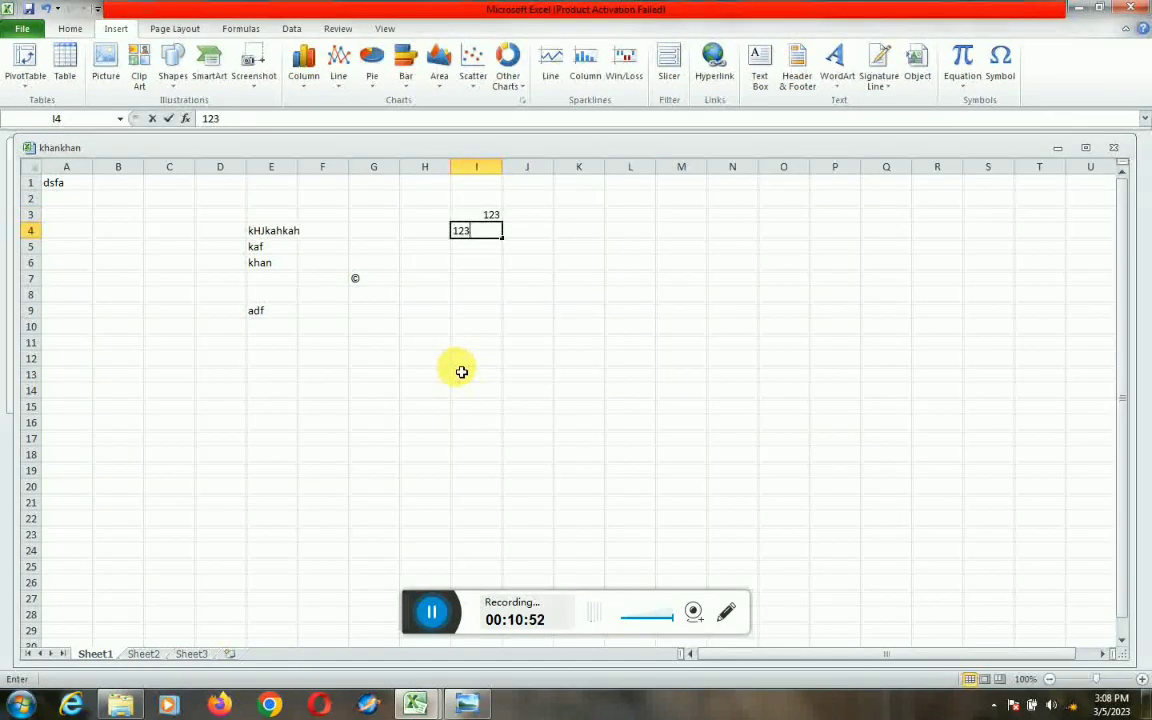
key("Return")
type("42 35")
key("Return")
type("2134")
key("Return")
type("34")
key("Return")
type("13")
key("Return")
type("3214")
key("Return")
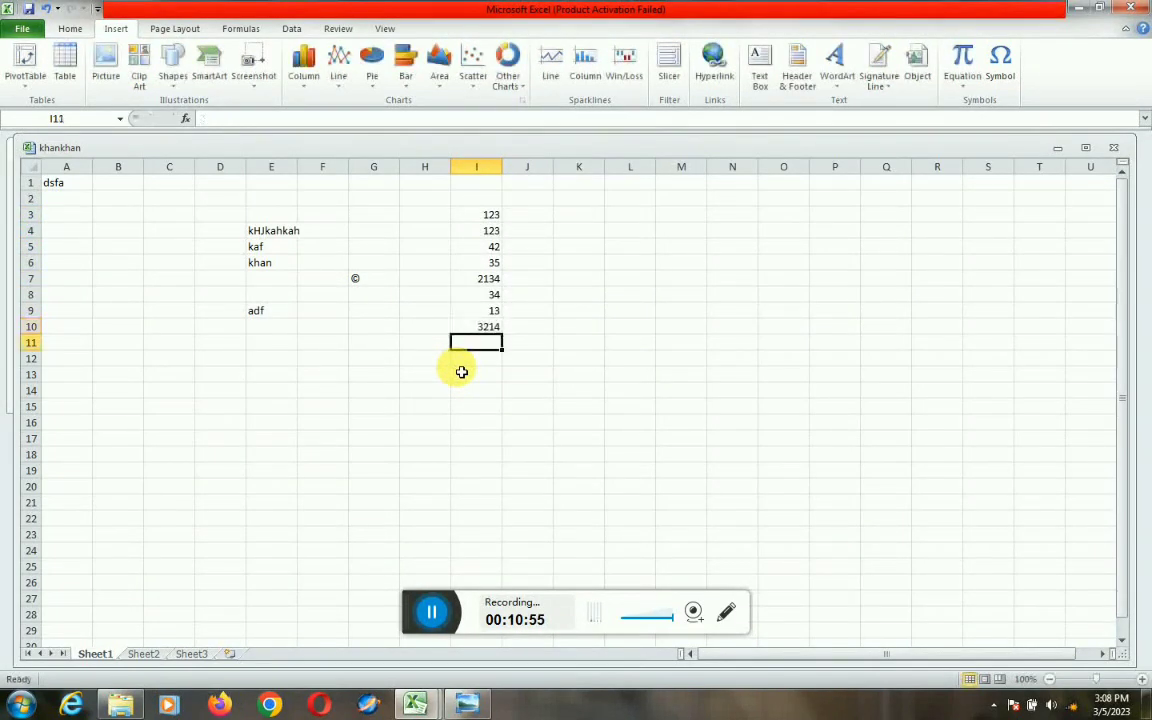
key("alt")
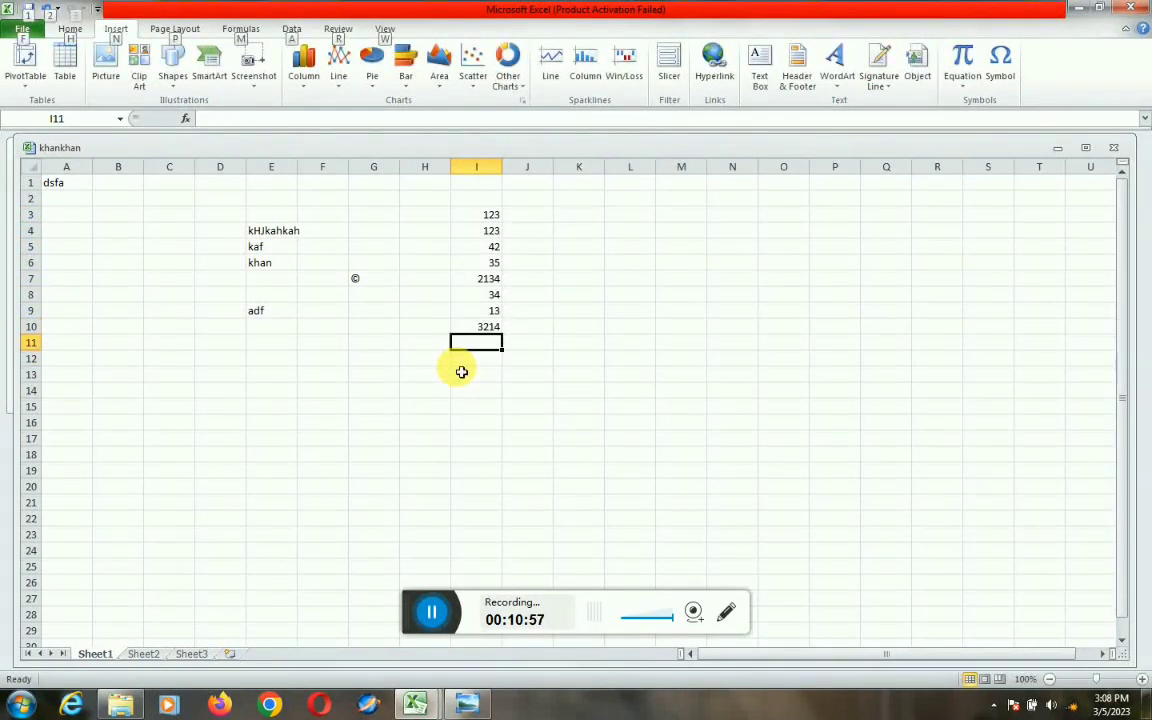
left_click(535, 452)
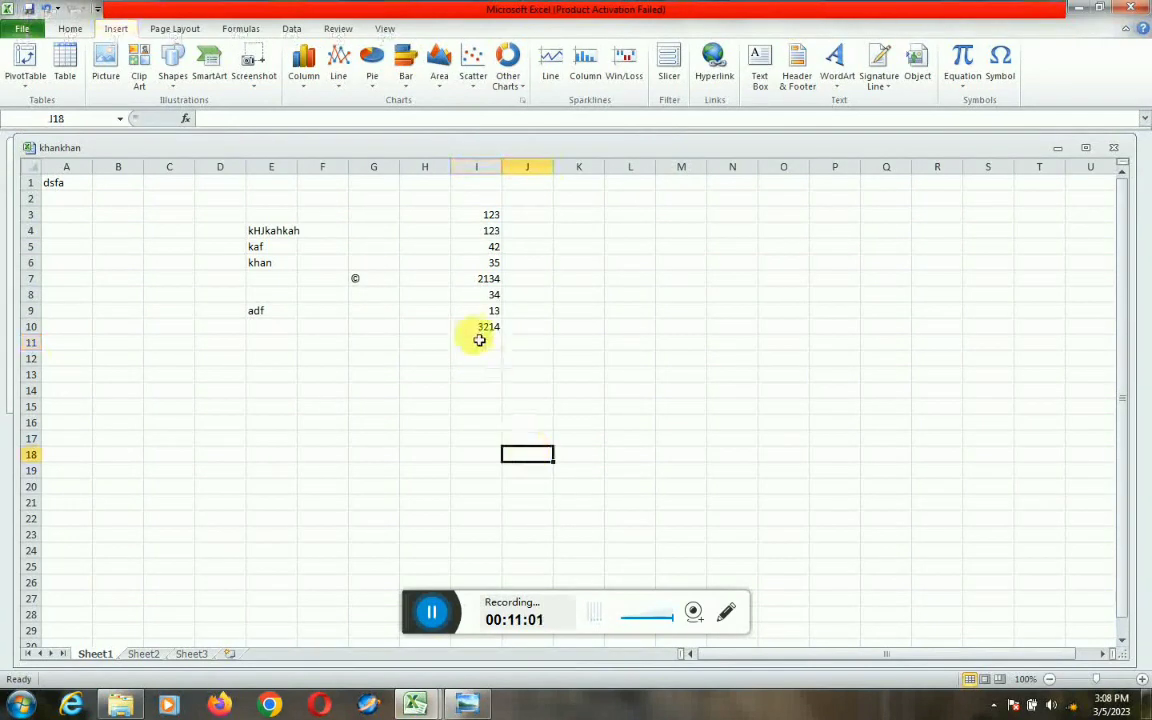
Total the numbers in I3:I10 with AutoSum in cell I11, and clear the result.
left_click(478, 340)
left_click(70, 28)
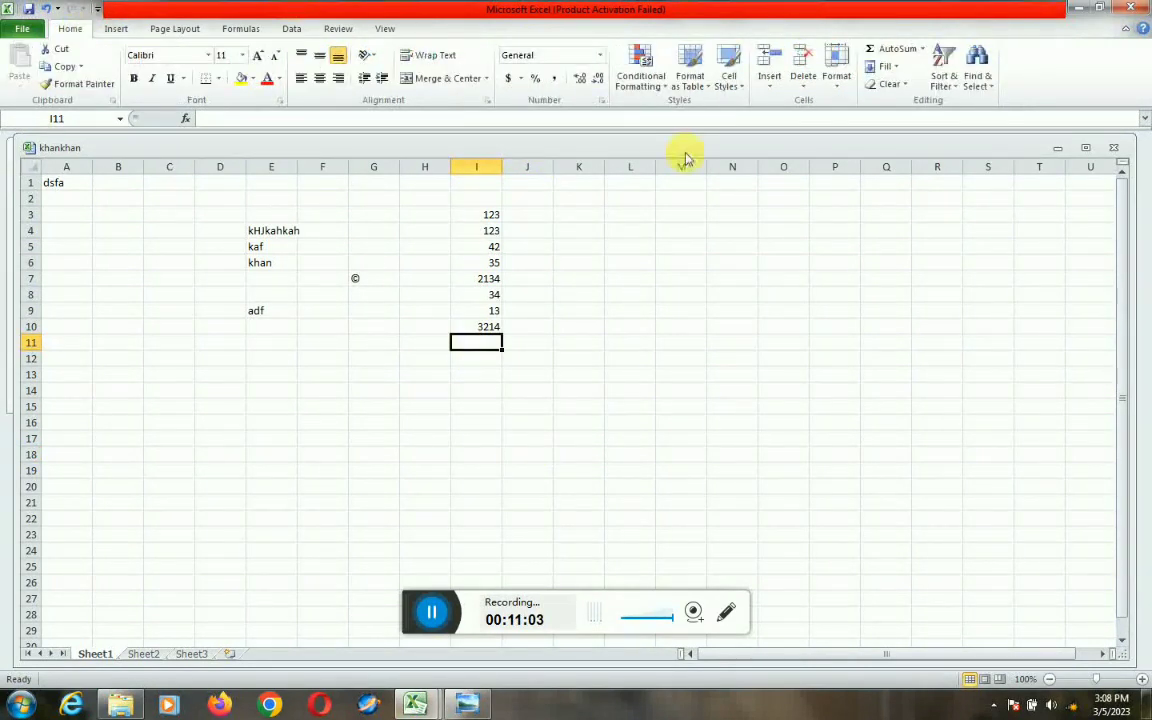
left_click(900, 48)
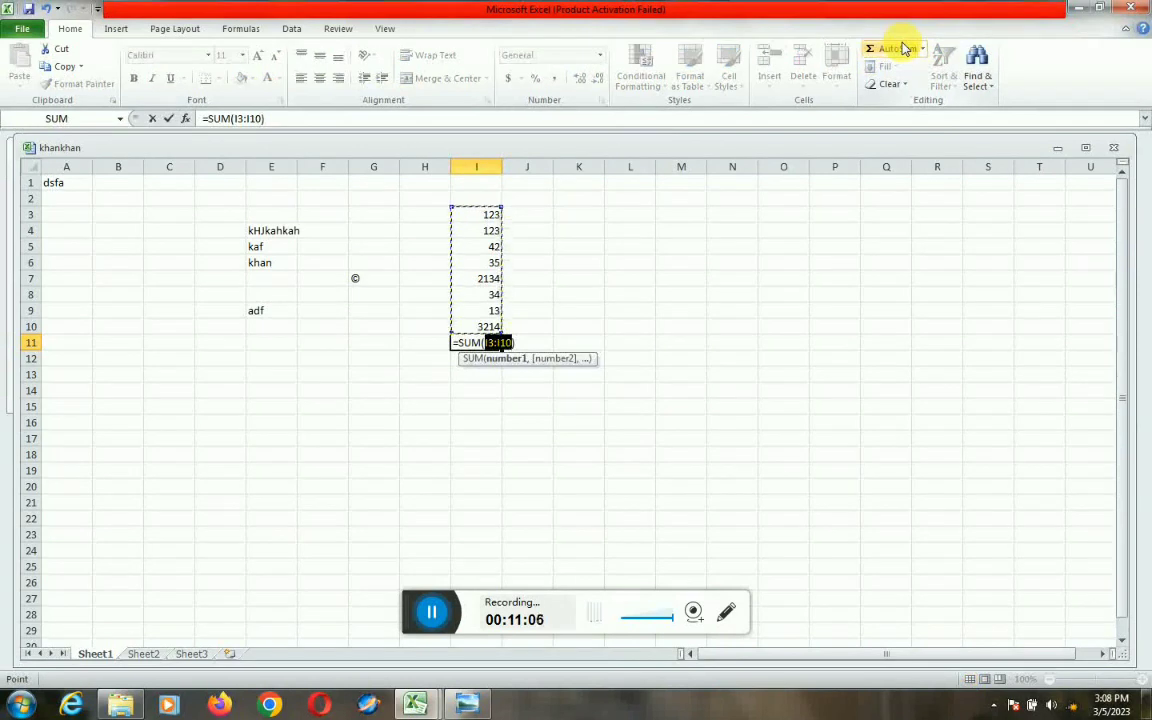
key("Return")
key("Up")
key("Delete")
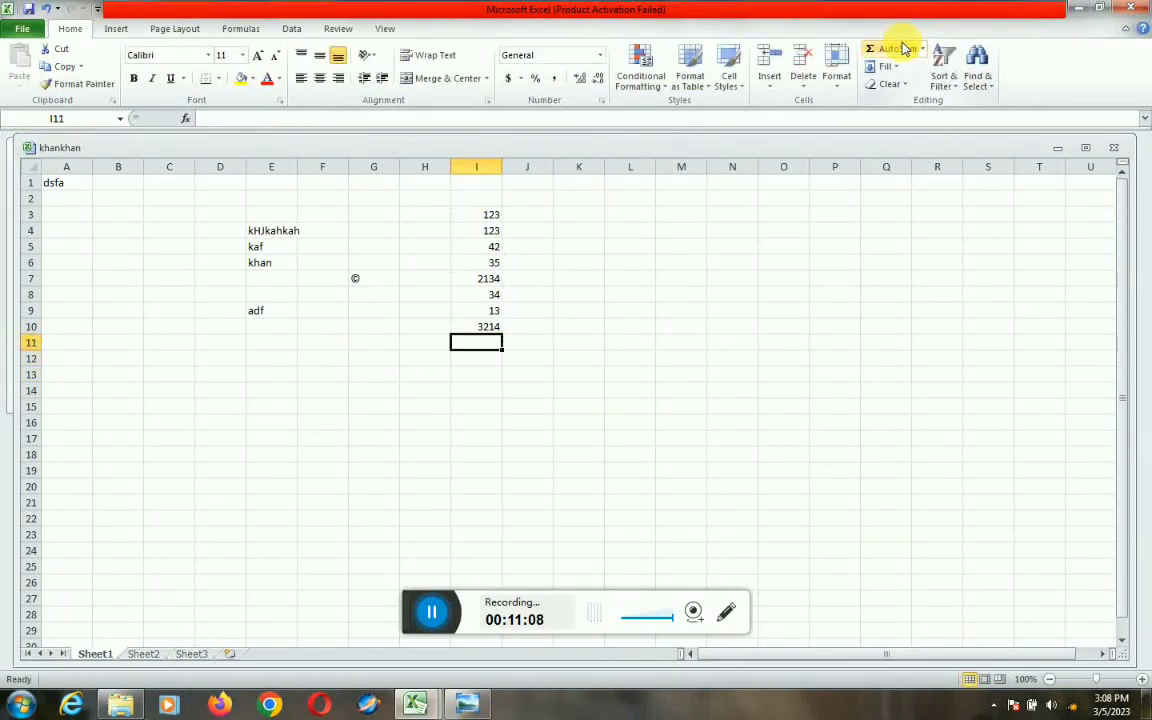
key("alt")
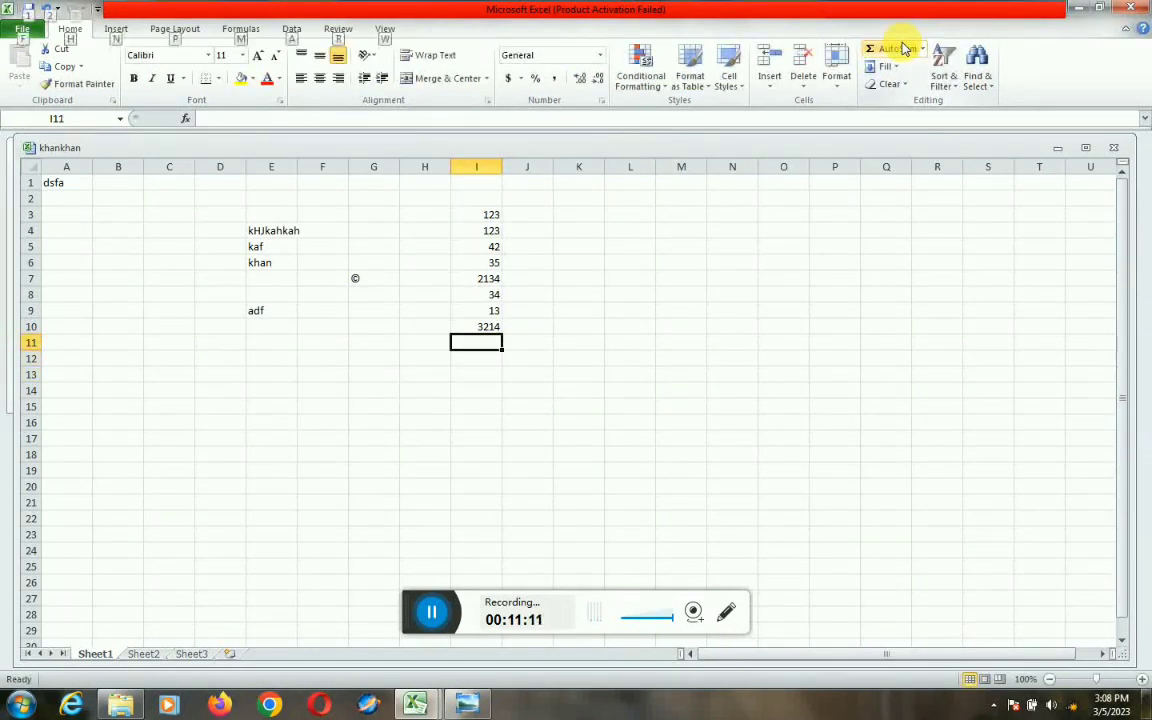
key("alt")
key("Down")
key("Up")
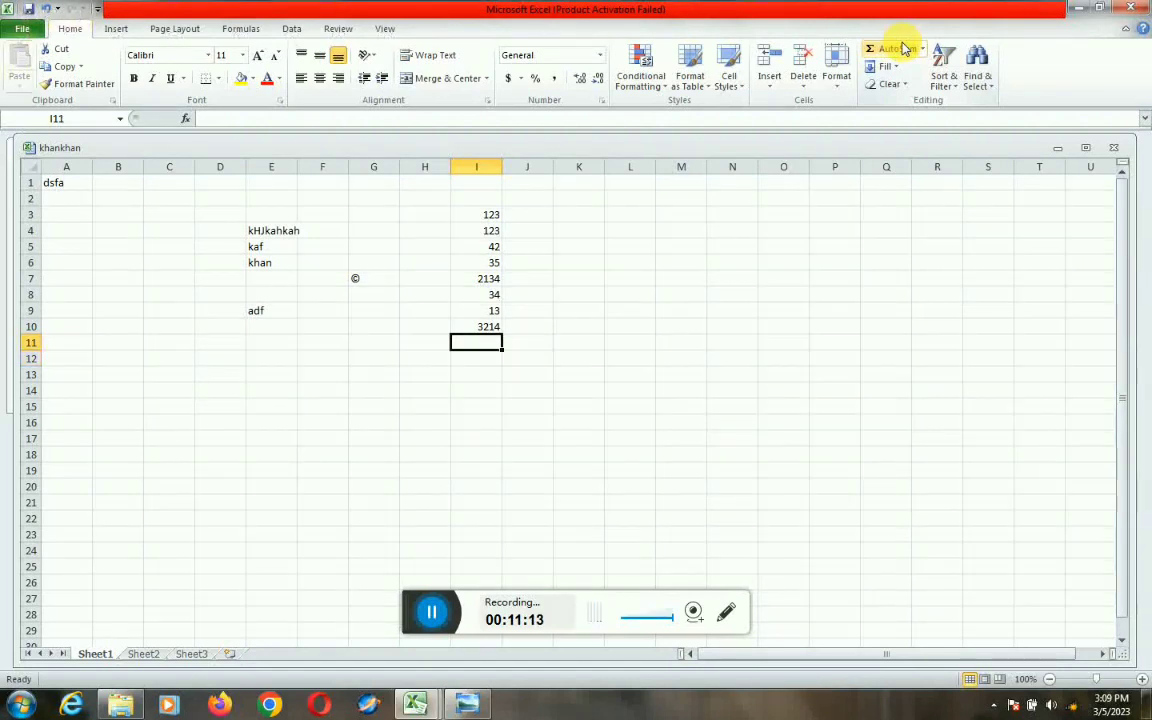
left_click(571, 391)
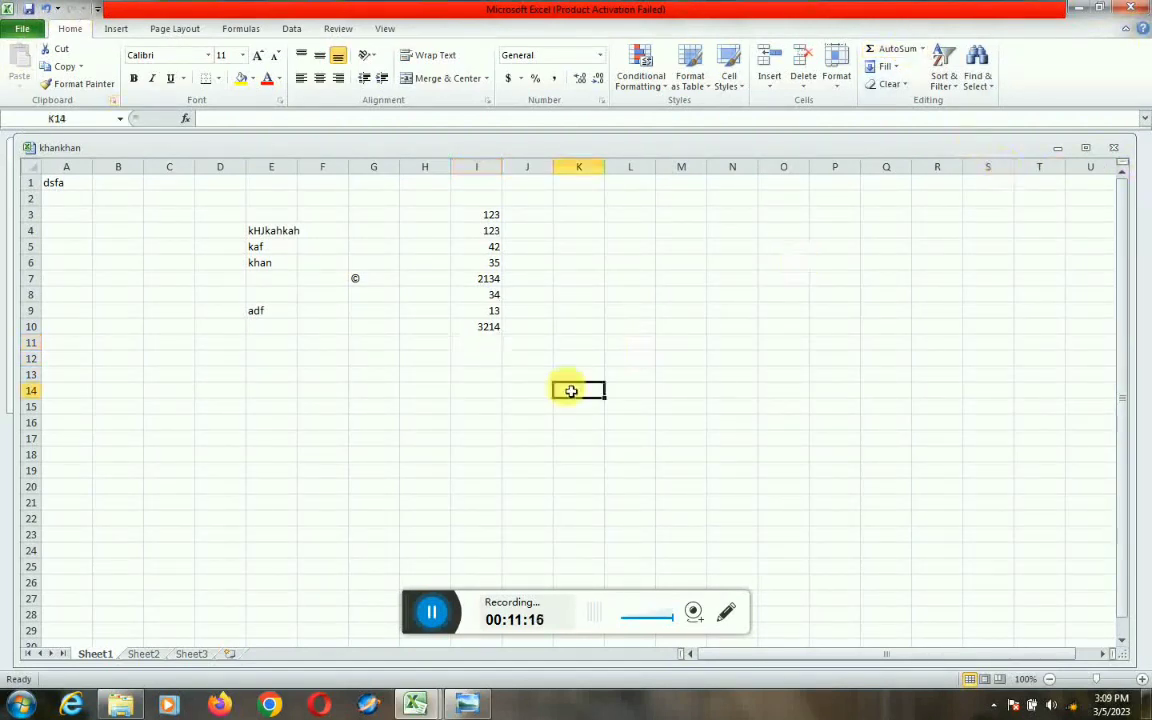
Enter the formula =SUM(I3:I10) in cell I11, directly below the column of numbers.
left_click(481, 347)
key("alt+equal")
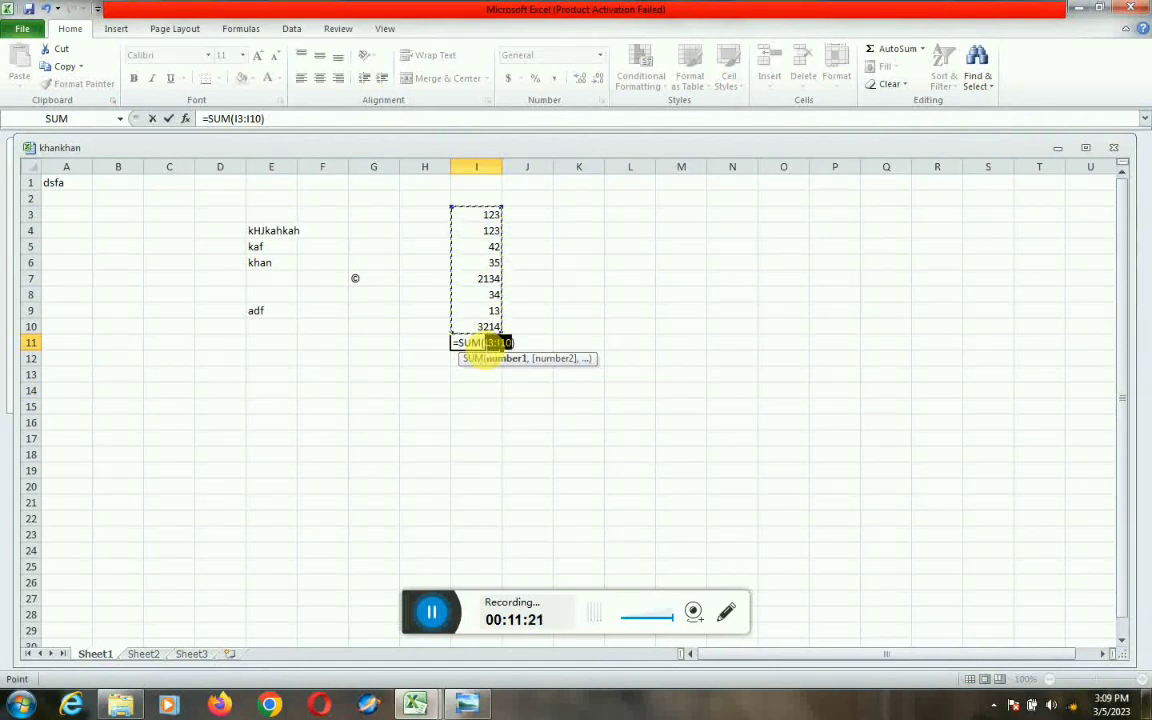
key("Return")
key("Right")
key("Left")
key("Up")
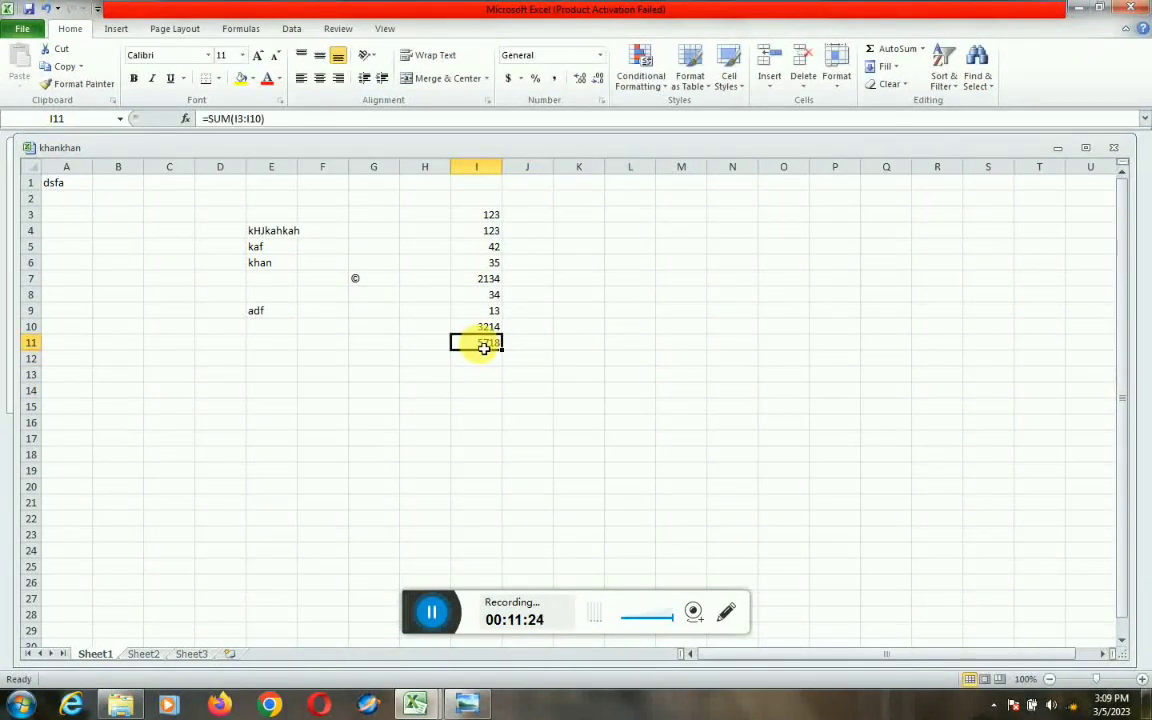
Make the total in cell I11 bold and put an outline border around it.
key("ctrl+b")
key("Down")
key("Down")
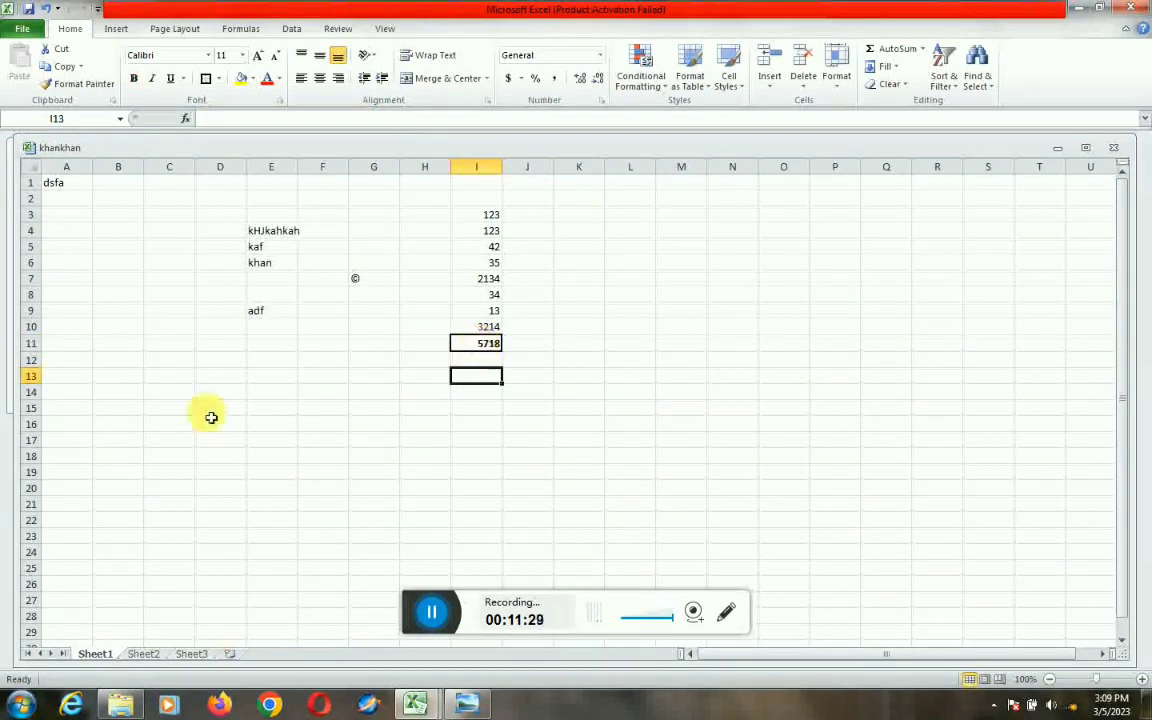
Clear the numbers in I3:I10 above the total, and undo the deletion.
left_click(185, 410)
key("Up")
key("Up")
key("Up")
key("Up")
key("Up")
key("Up")
key("Up")
key("Up")
key("Up")
key("Right")
key("Up")
key("Up")
key("Right")
key("Right")
key("Right")
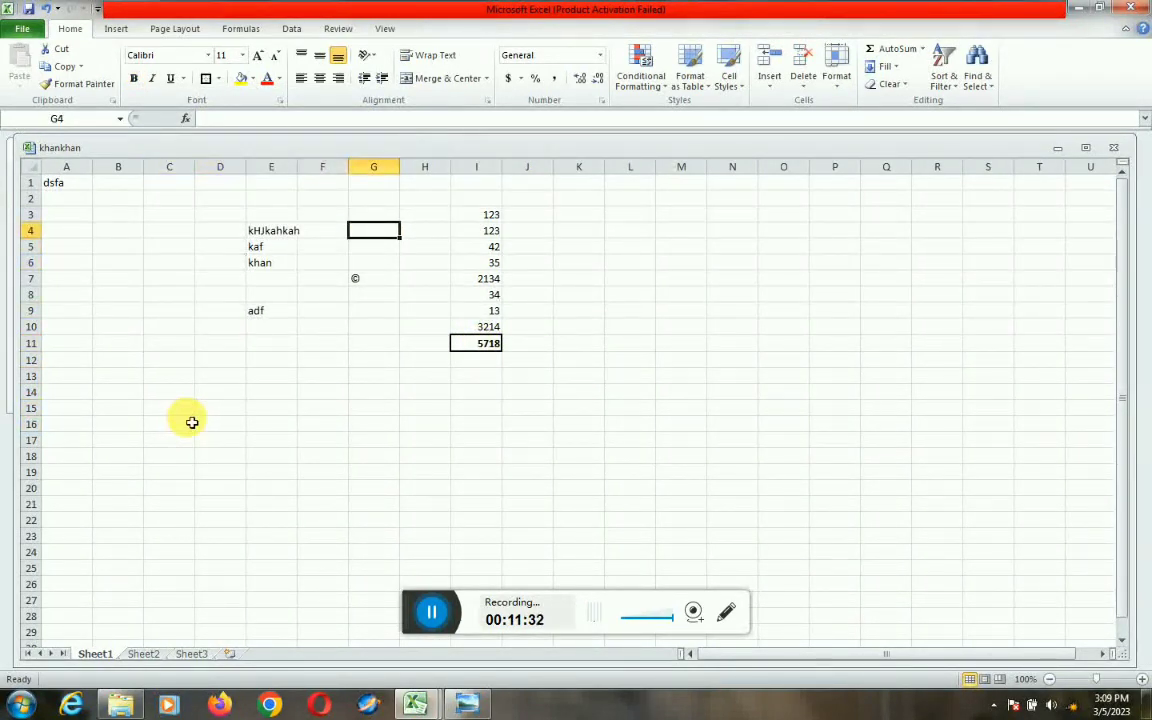
key("Up")
key("Right")
key("Right")
key("shift+Down")
key("shift+Down")
key("shift+Down")
key("shift+Down")
key("shift+Down")
key("shift+Down")
key("shift+Down")
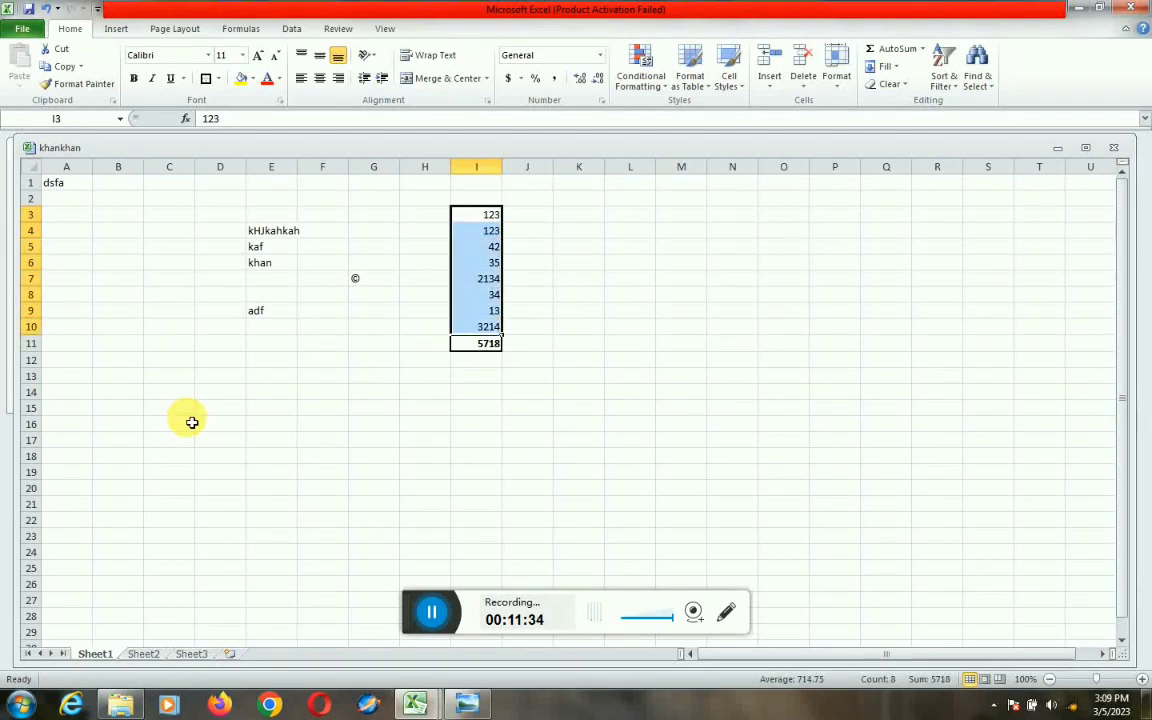
key("Delete")
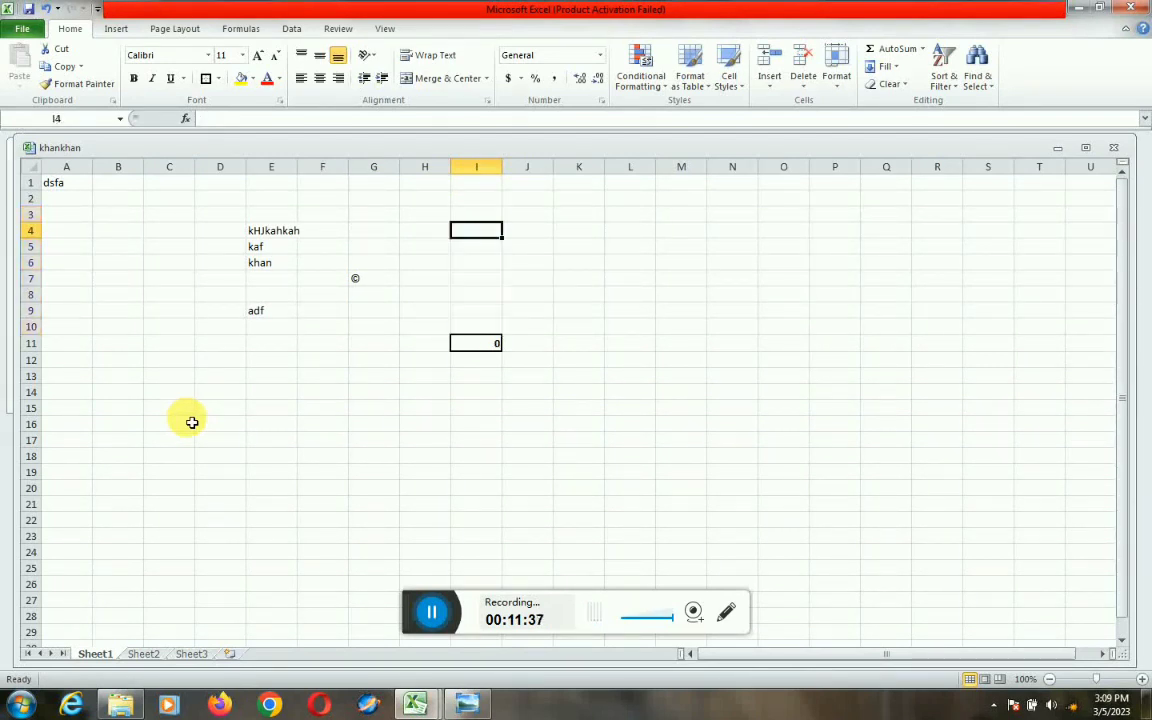
key("ctrl+z")
Select the empty block J4:M9 beside the column of numbers.
key("Right")
key("Down")
key("shift+Right")
key("shift+Right")
key("shift+Right")
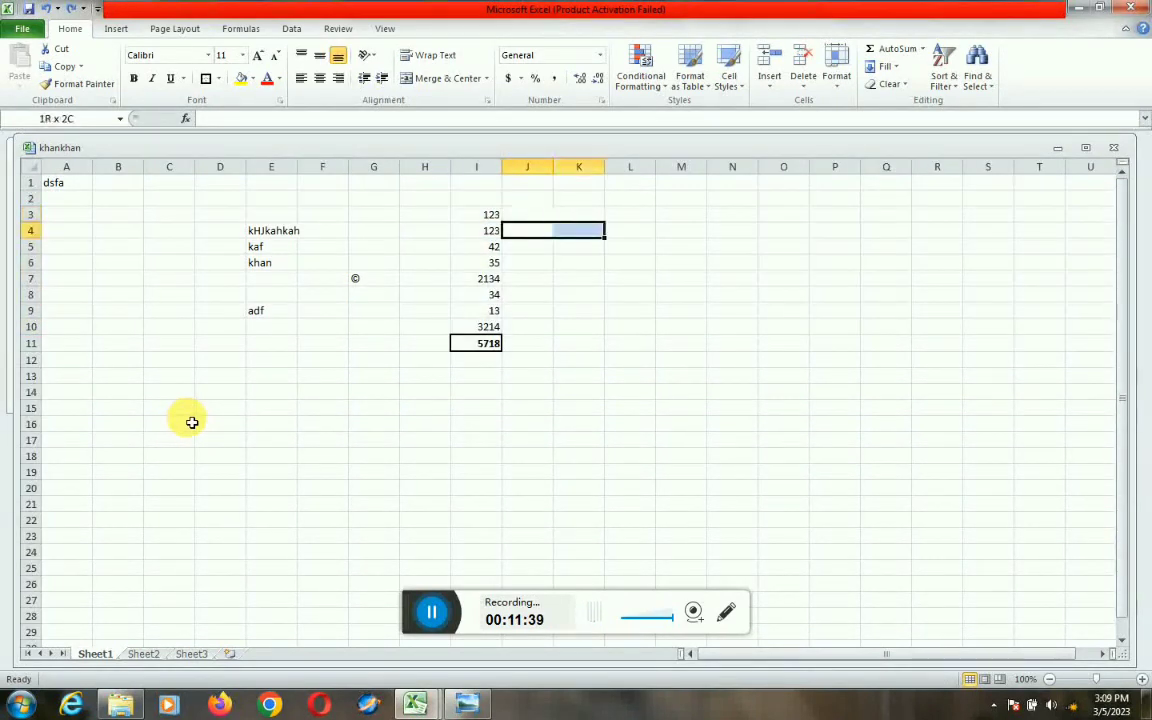
key("shift+Down")
key("shift+Down")
key("shift+Down")
key("shift+Down")
key("shift+Down")
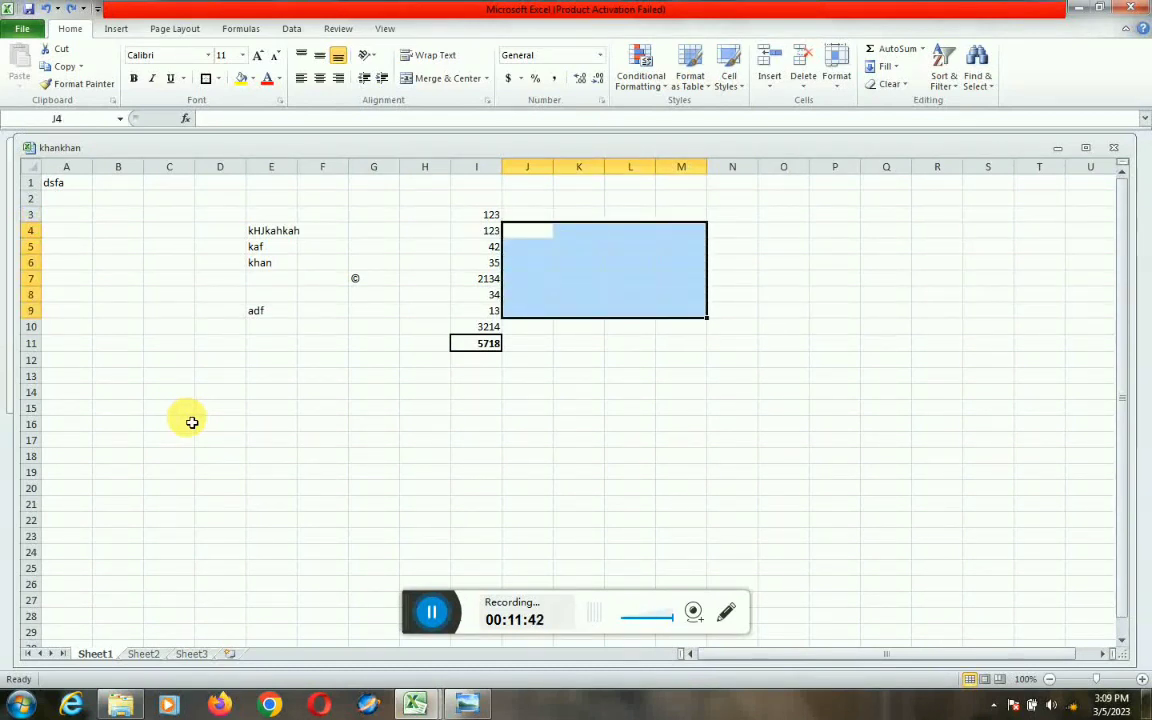